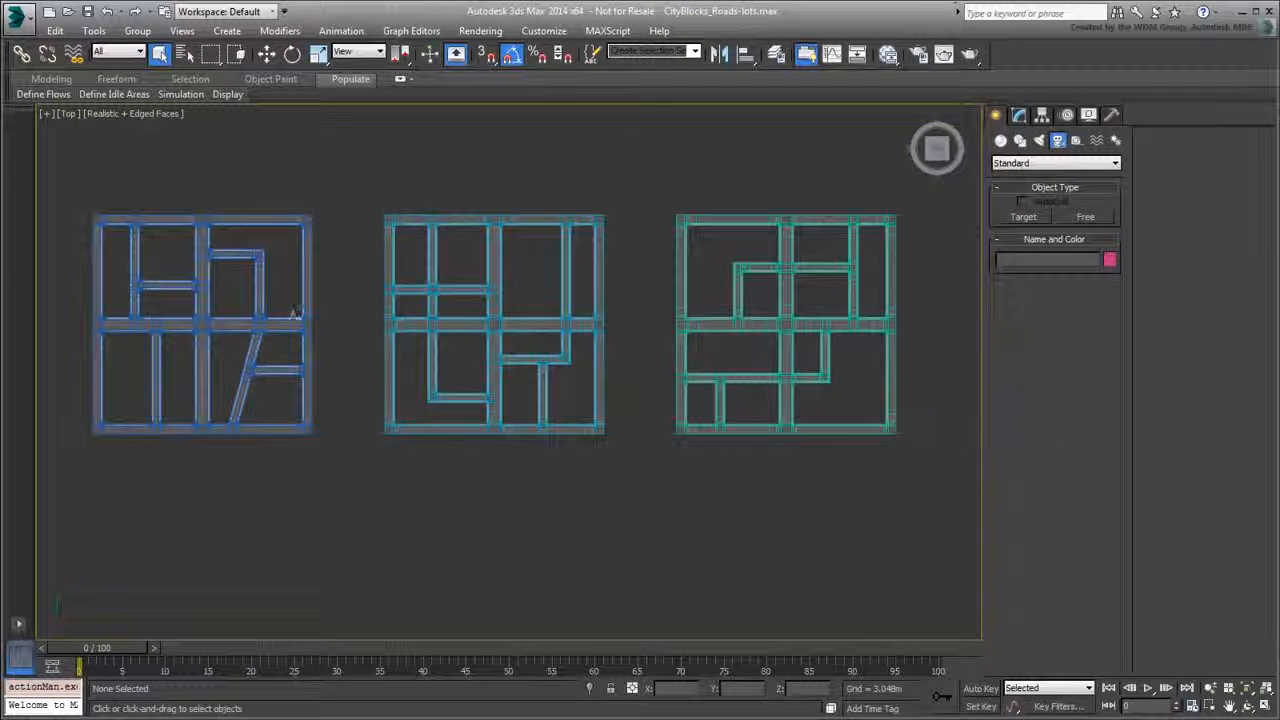
Select the CityBlock-A road object and enter its Border sub-object level for editing
{"action": "middle_click_drag", "start_coordinate": [210, 318], "coordinate": [528, 368]}
{"action": "scroll", "coordinate": [528, 368], "scroll_direction": "up", "scroll_amount": 4}
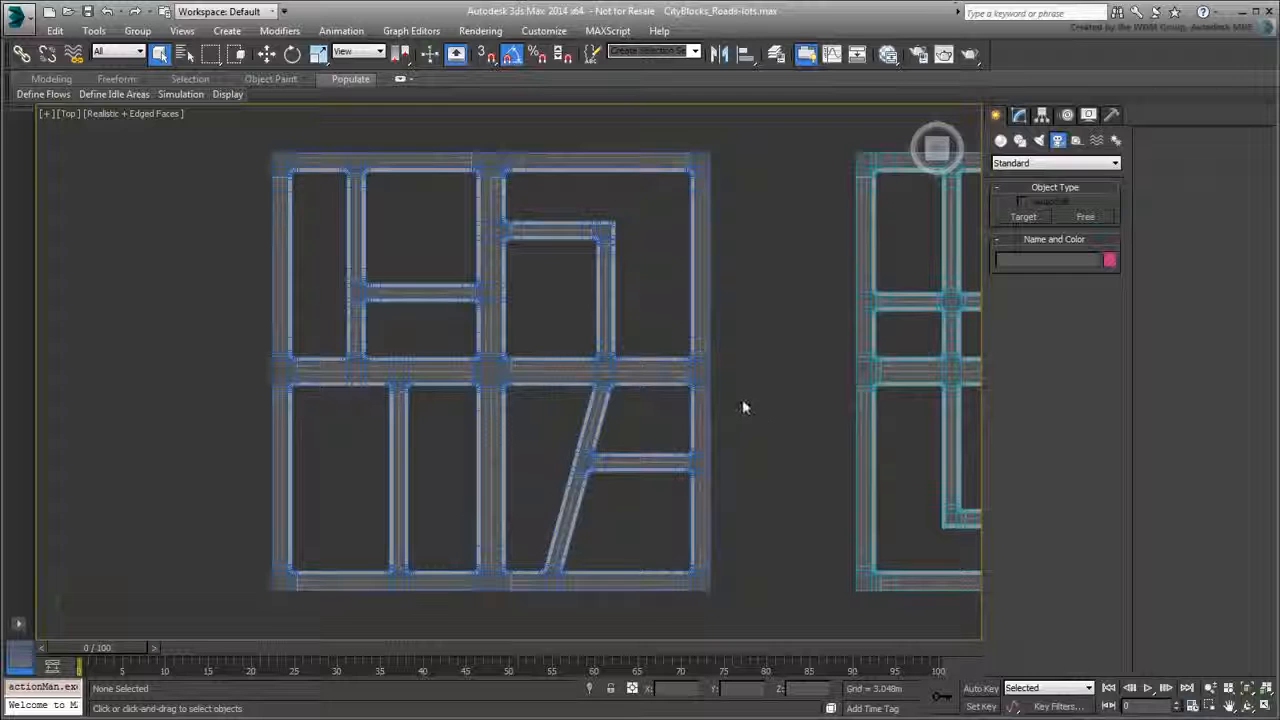
{"action": "left_click", "coordinate": [649, 368]}
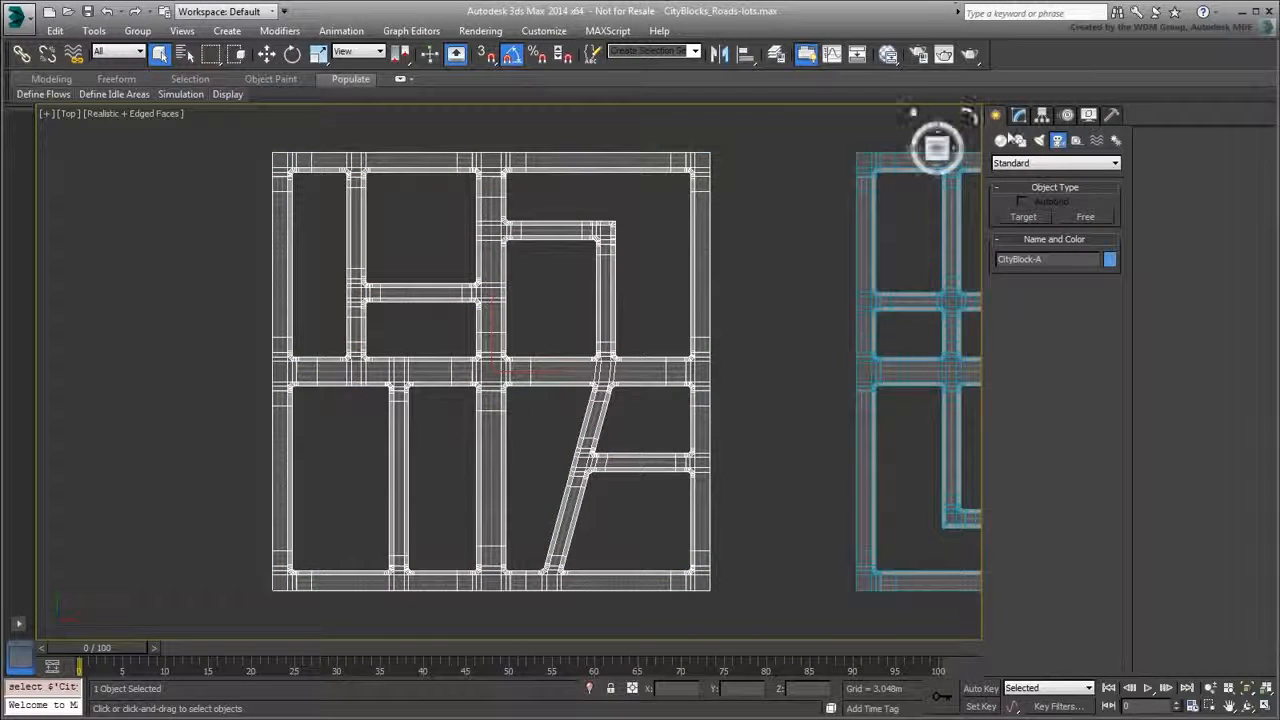
{"action": "left_click", "coordinate": [1020, 115]}
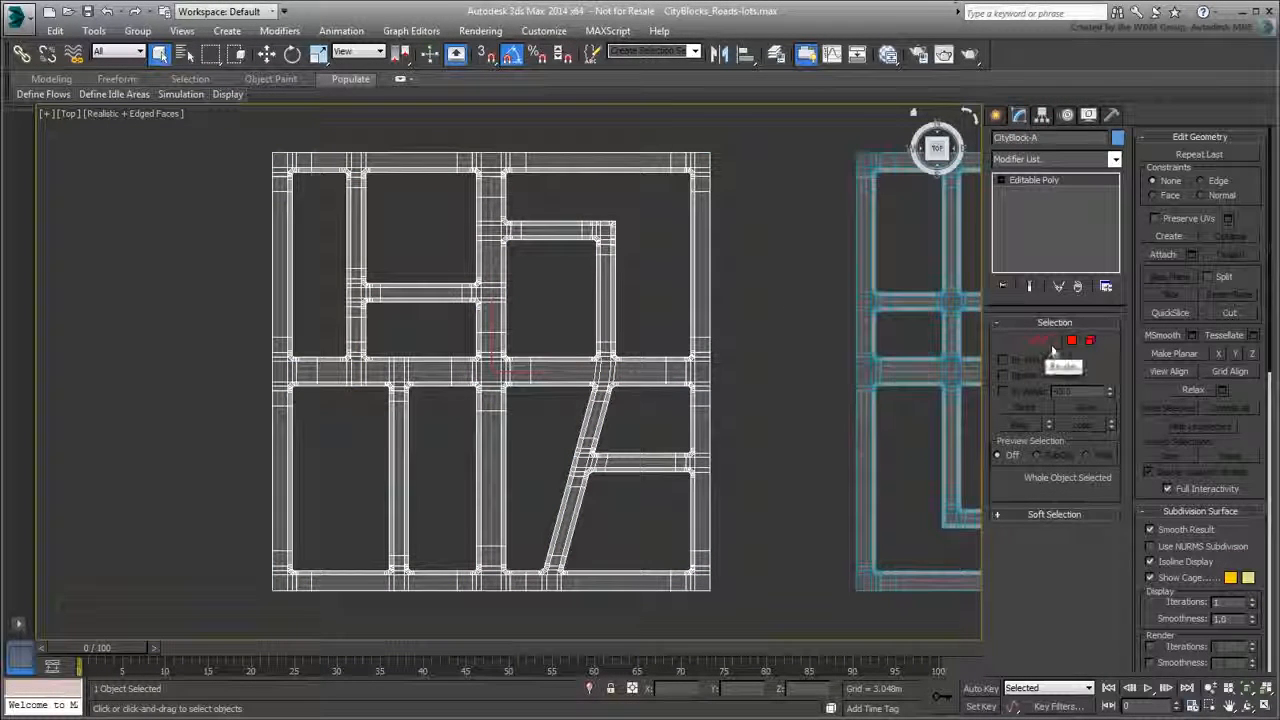
{"action": "left_click", "coordinate": [1051, 341]}
{"action": "key", "text": "ctrl"}
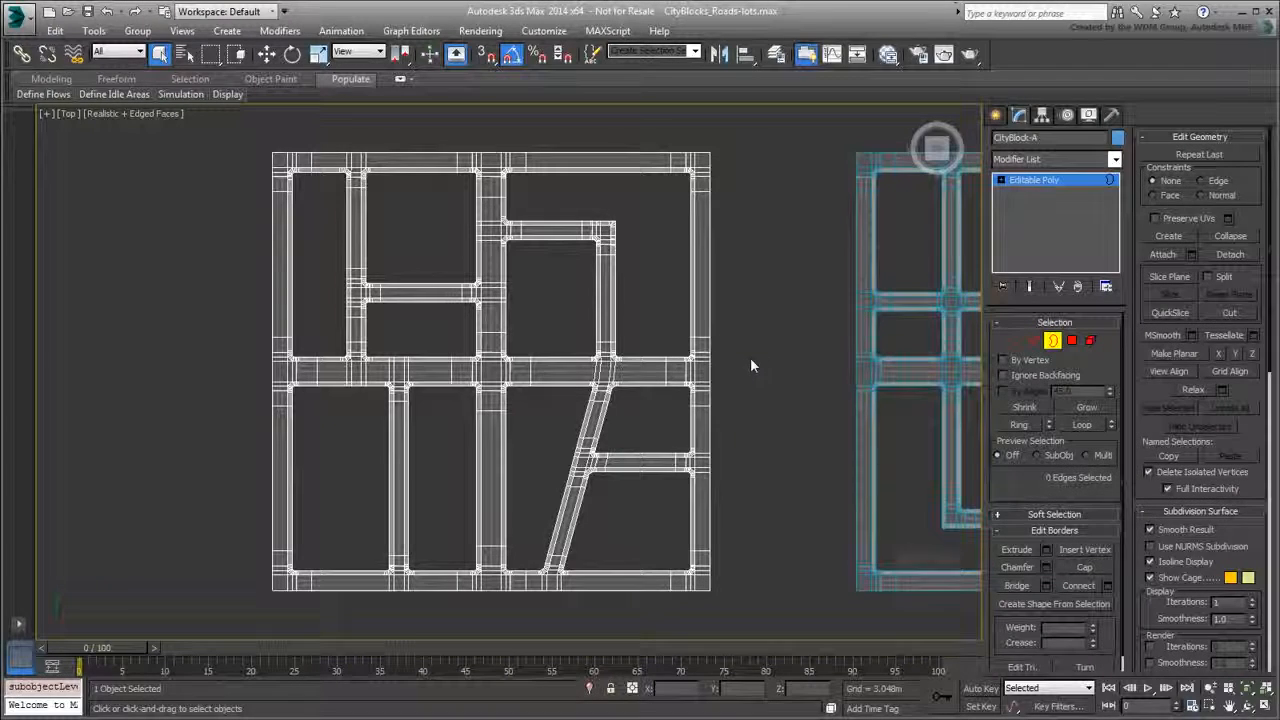
Select the borders around the L-shaped lot and the rectangular lot in CityBlock-A's upper-right quadrant
{"action": "scroll", "coordinate": [630, 305], "scroll_direction": "up", "scroll_amount": 5}
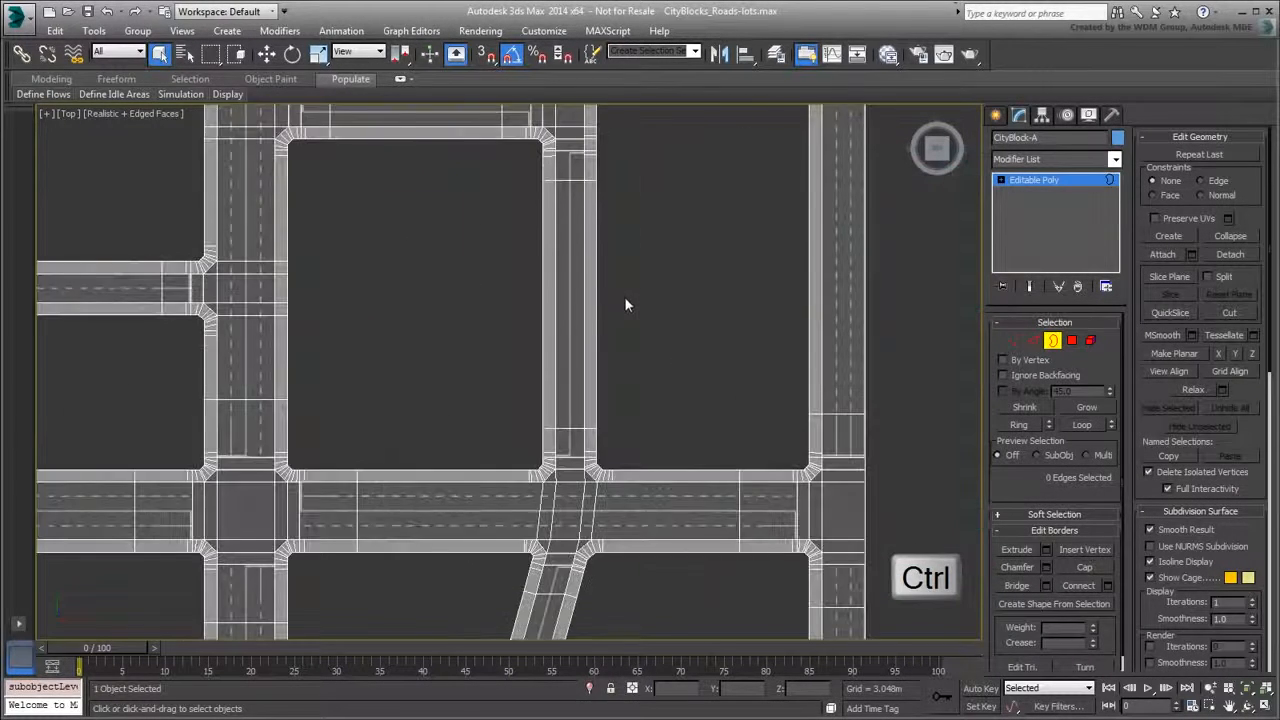
{"action": "left_click", "coordinate": [632, 371], "text": "ctrl"}
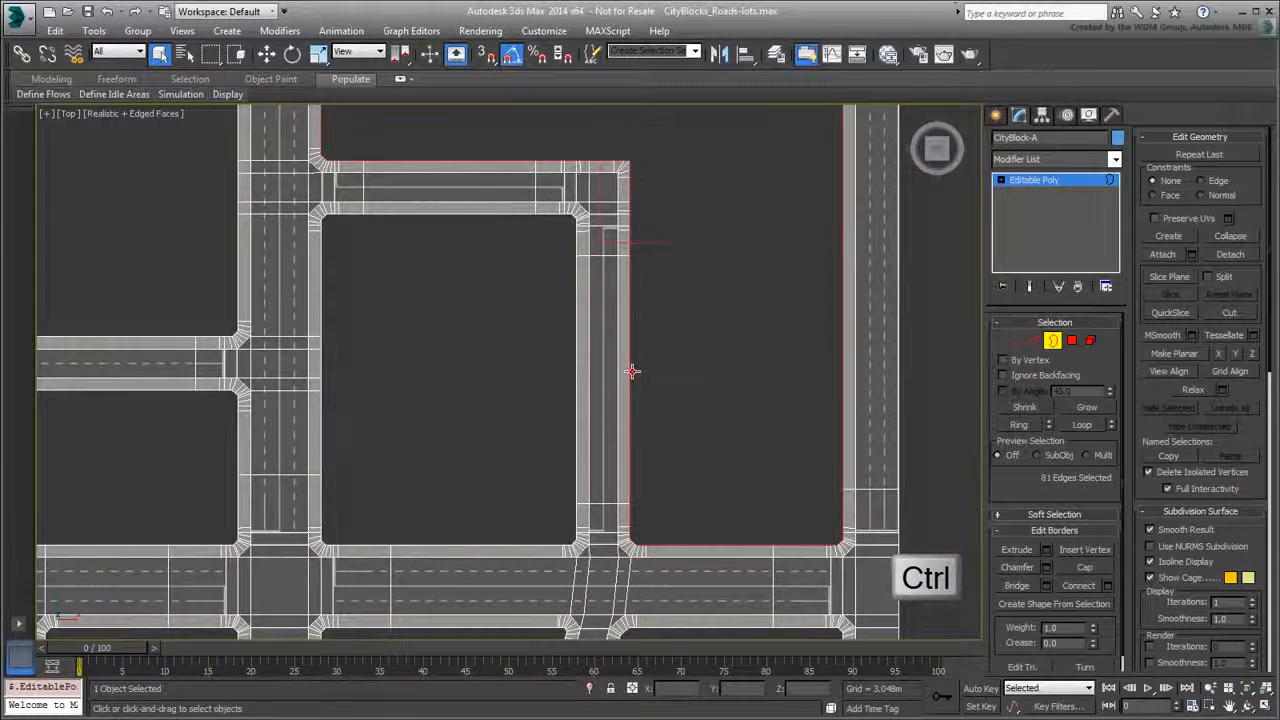
{"action": "left_click", "coordinate": [576, 366], "text": "ctrl"}
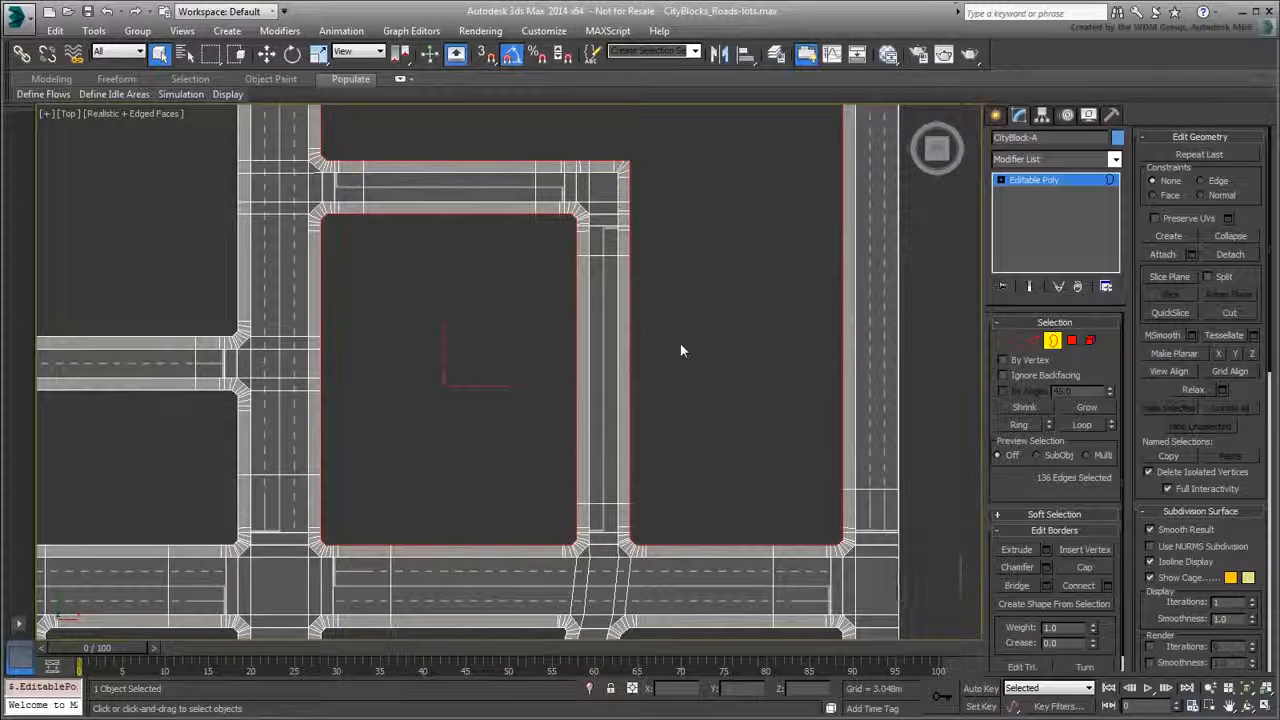
Try a region selection across the lot borders, inspect it in wireframe, and reselect only the two upper-right lots' borders
{"action": "left_click_drag", "start_coordinate": [680, 343], "coordinate": [614, 385]}
{"action": "key", "text": "F3"}
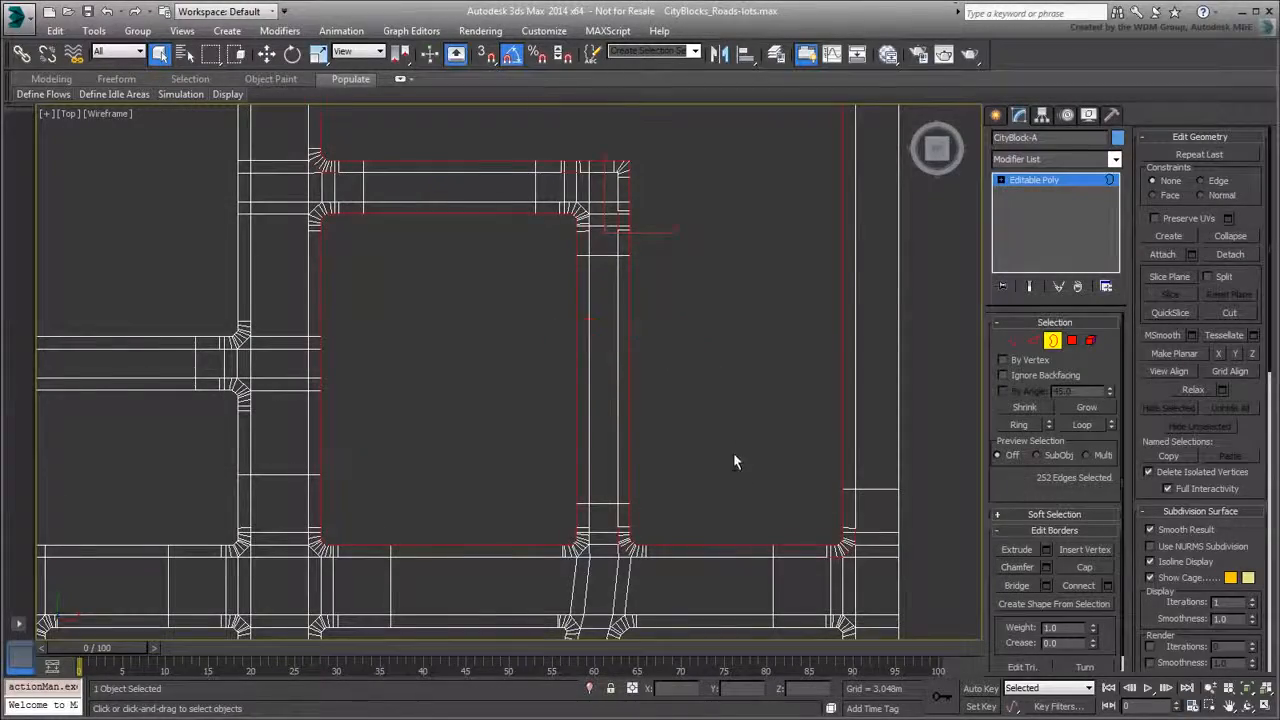
{"action": "middle_click_drag", "start_coordinate": [733, 461], "coordinate": [728, 410], "text": "alt"}
{"action": "key", "text": "t"}
{"action": "left_click", "coordinate": [710, 343]}
{"action": "left_click", "coordinate": [631, 338]}
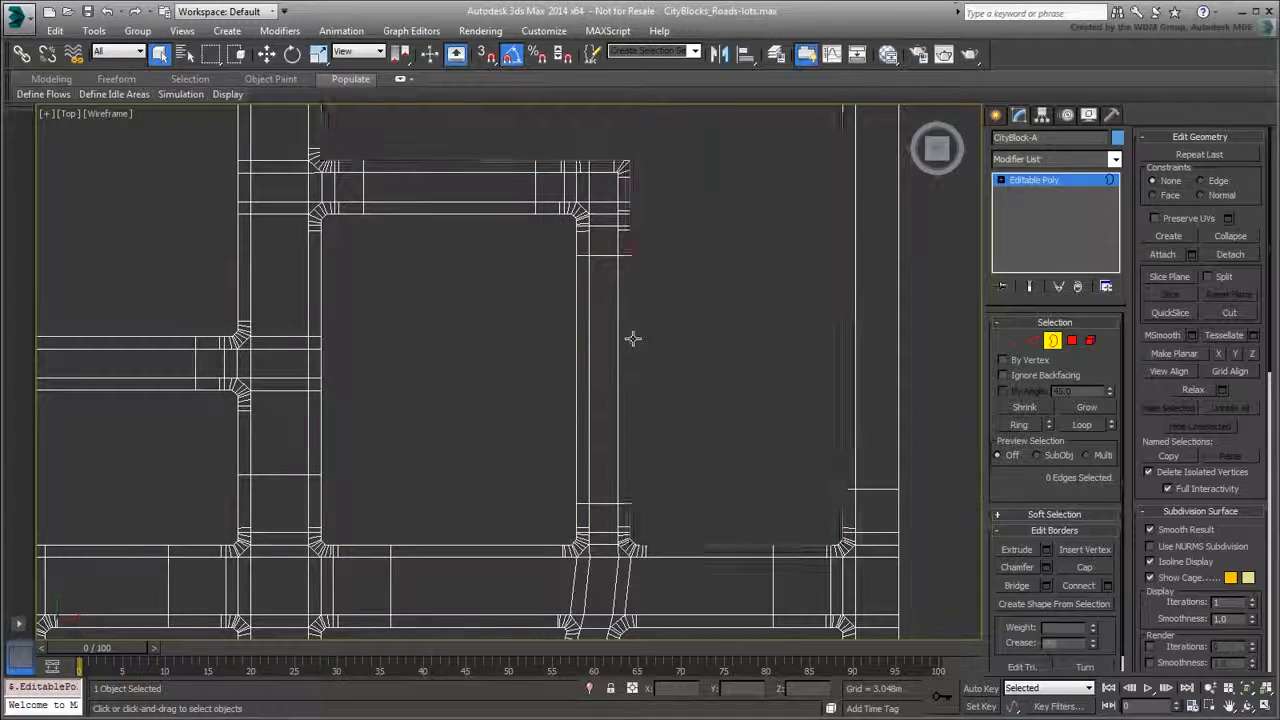
{"action": "left_click", "coordinate": [574, 340], "text": "ctrl"}
{"action": "key", "text": "F3"}
Add the borders of the three lots in the block's upper-left quadrant to the selection
{"action": "scroll", "coordinate": [510, 330], "scroll_direction": "down", "scroll_amount": 3}
{"action": "scroll", "coordinate": [514, 314], "scroll_direction": "up", "scroll_amount": 4}
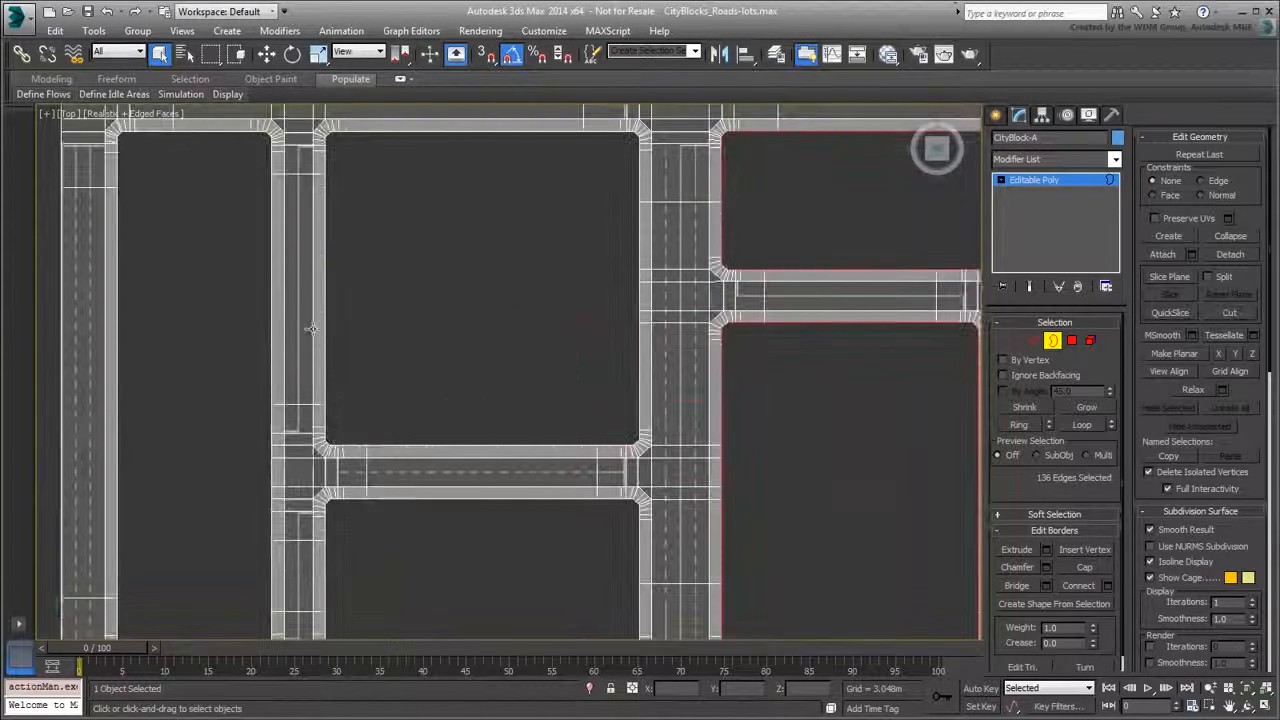
{"action": "left_click", "coordinate": [325, 328], "text": "ctrl"}
{"action": "left_click", "coordinate": [271, 328], "text": "ctrl"}
{"action": "left_click", "coordinate": [434, 500], "text": "ctrl"}
{"action": "scroll", "coordinate": [486, 580], "scroll_direction": "down", "scroll_amount": 3}
{"action": "middle_click_drag", "start_coordinate": [492, 612], "coordinate": [461, 409]}
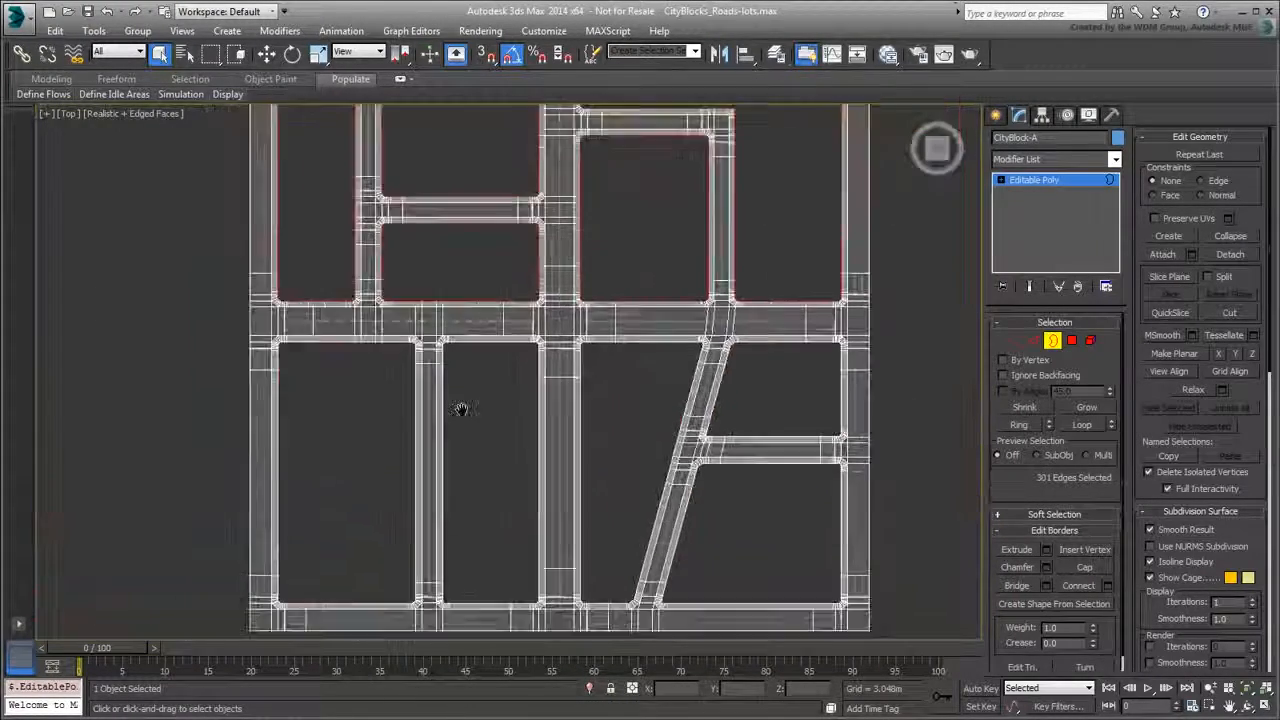
Add the borders of the five lots in the lower half of the block to the selection
{"action": "scroll", "coordinate": [461, 409], "scroll_direction": "up", "scroll_amount": 3}
{"action": "left_click", "coordinate": [463, 363], "text": "ctrl"}
{"action": "left_click", "coordinate": [519, 366], "text": "ctrl"}
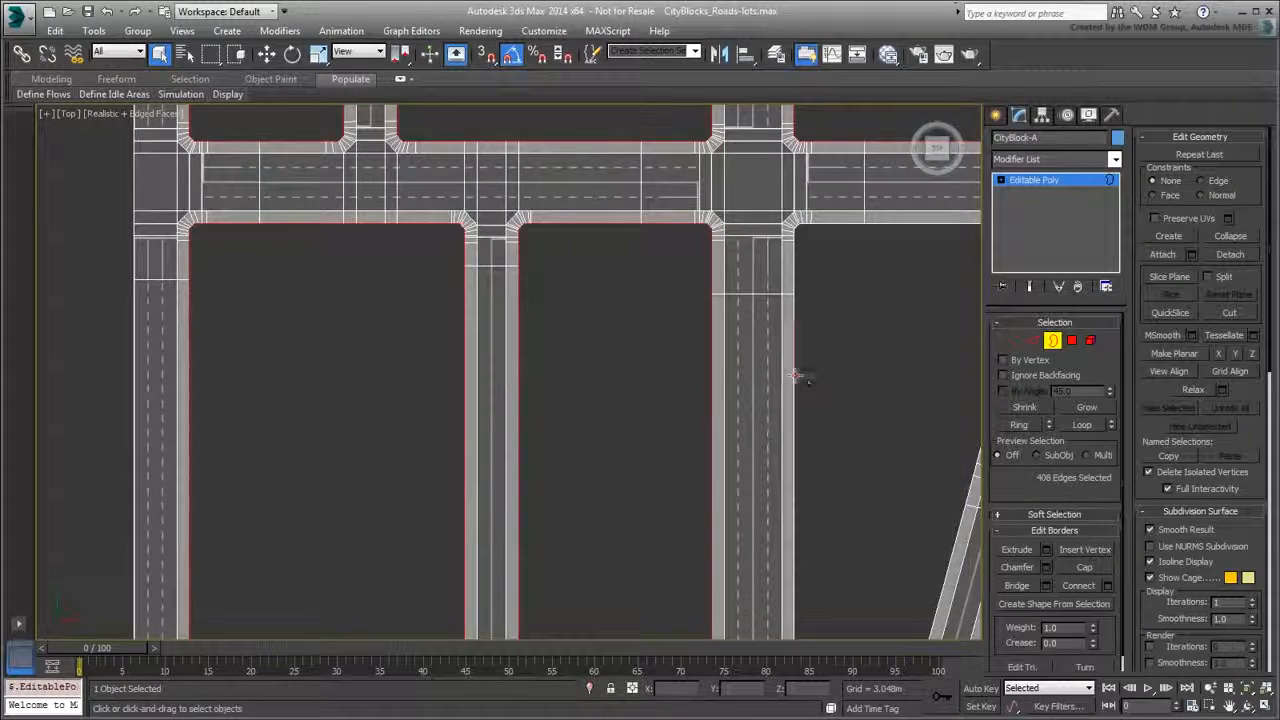
{"action": "left_click", "coordinate": [795, 376], "text": "ctrl"}
{"action": "middle_click_drag", "start_coordinate": [932, 377], "coordinate": [436, 437]}
{"action": "left_click", "coordinate": [590, 356], "text": "ctrl"}
{"action": "left_click", "coordinate": [593, 407], "text": "ctrl"}
{"action": "scroll", "coordinate": [432, 370], "scroll_direction": "down", "scroll_amount": 3}
{"action": "scroll", "coordinate": [378, 349], "scroll_direction": "down", "scroll_amount": 2}
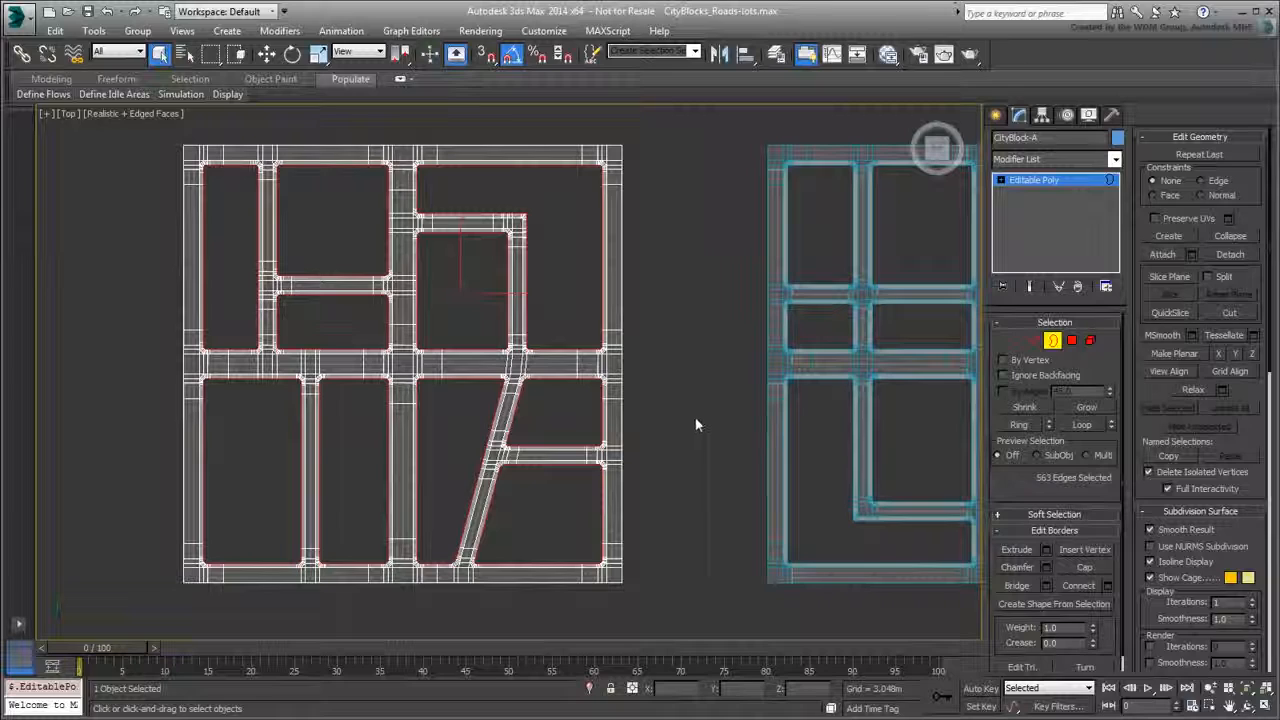
Create a Linear shape from the selected borders with the default curve name, and leave border editing
{"action": "left_click", "coordinate": [1053, 603]}
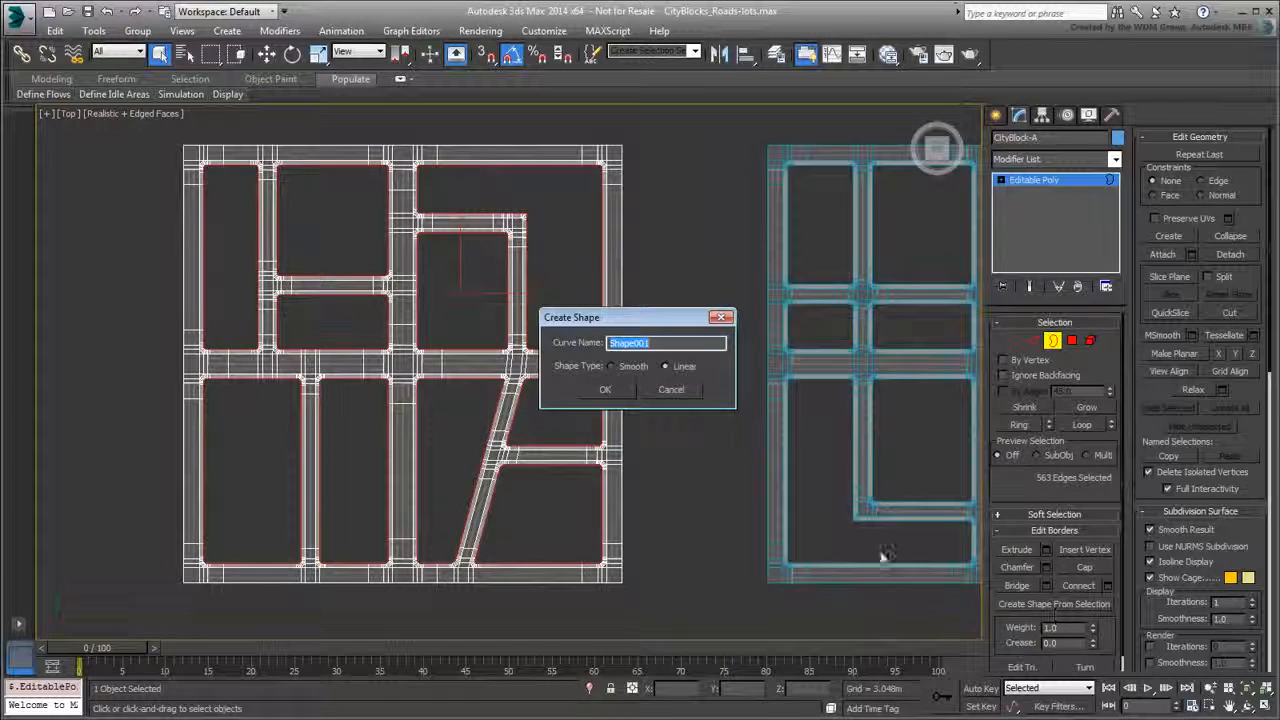
{"action": "left_click", "coordinate": [607, 390]}
{"action": "left_click", "coordinate": [1052, 341]}
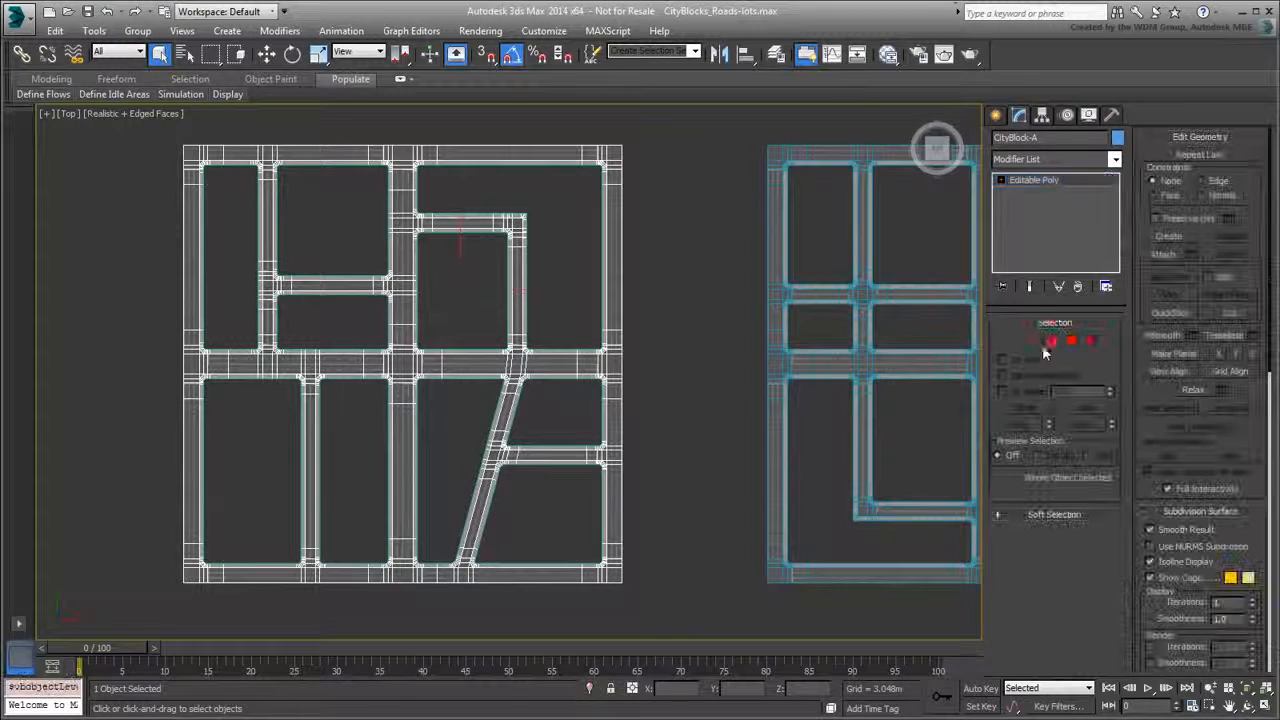
Select the new lot-outline shape and apply an Edit Poly modifier to it
{"action": "left_click", "coordinate": [553, 380]}
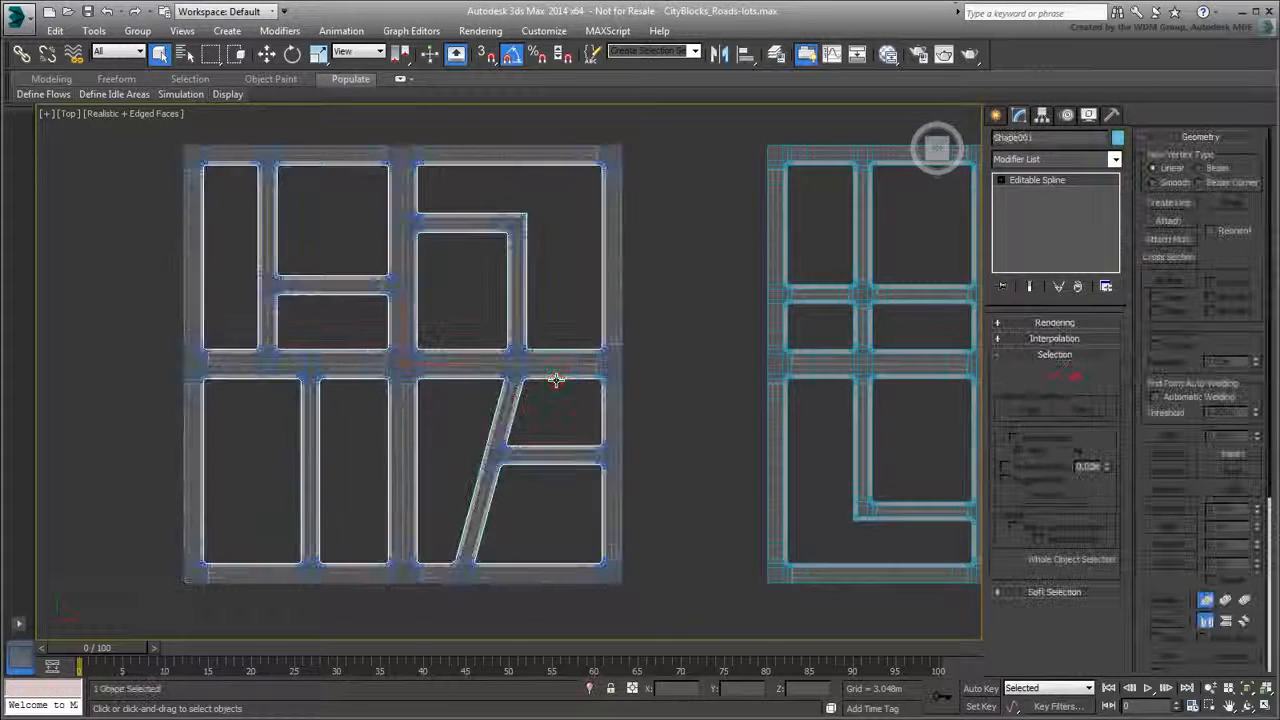
{"action": "middle_click_drag", "start_coordinate": [652, 372], "coordinate": [666, 380]}
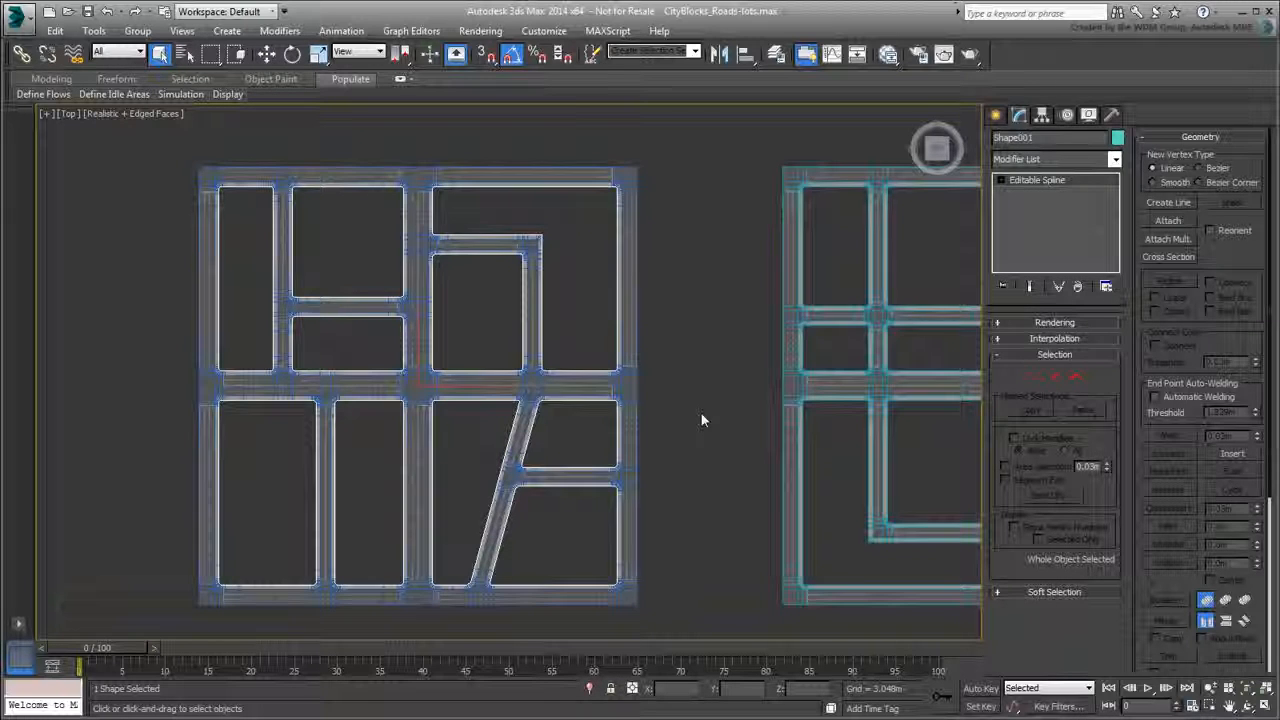
{"action": "left_click", "coordinate": [1058, 160]}
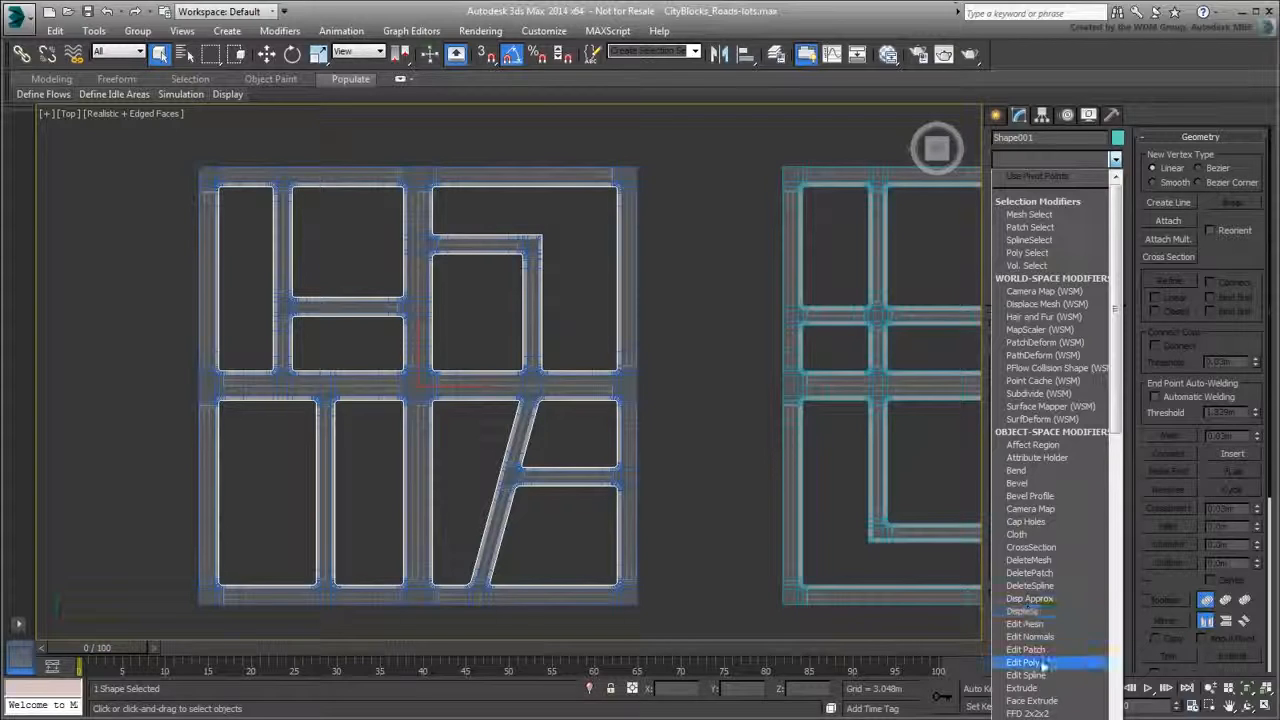
{"action": "left_click", "coordinate": [1058, 663]}
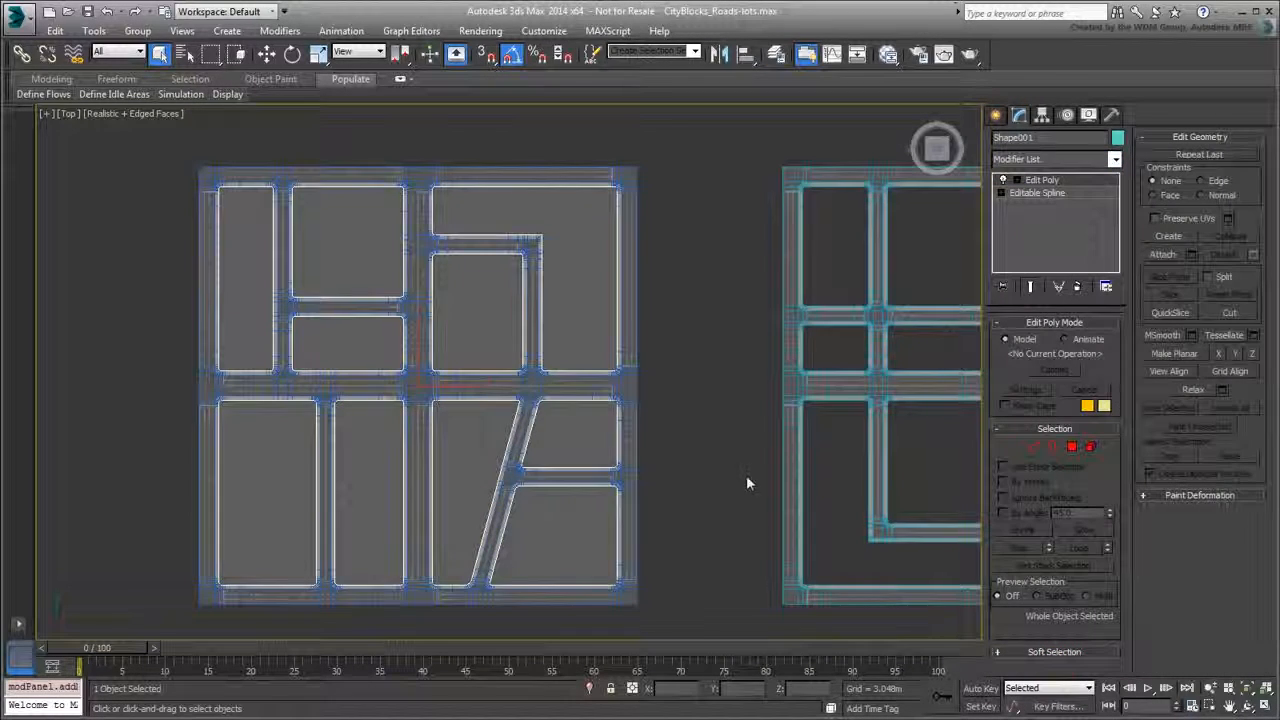
Add an Arch & Design material to the Roads view of the Slate Material Editor, using the Matte Finish template
{"action": "middle_click_drag", "start_coordinate": [411, 392], "coordinate": [785, 382]}
{"action": "scroll", "coordinate": [738, 386], "scroll_direction": "down", "scroll_amount": 2}
{"action": "scroll", "coordinate": [745, 383], "scroll_direction": "up", "scroll_amount": 2}
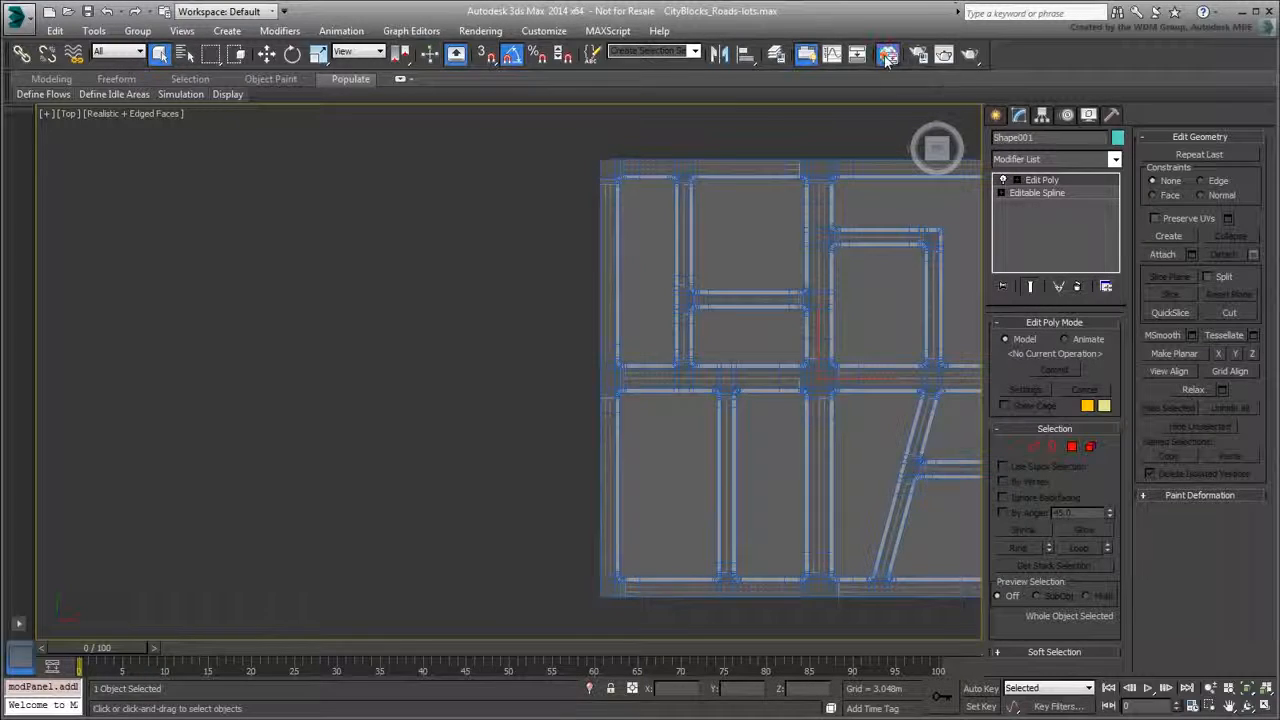
{"action": "left_click", "coordinate": [888, 57]}
{"action": "middle_click_drag", "start_coordinate": [355, 461], "coordinate": [351, 396]}
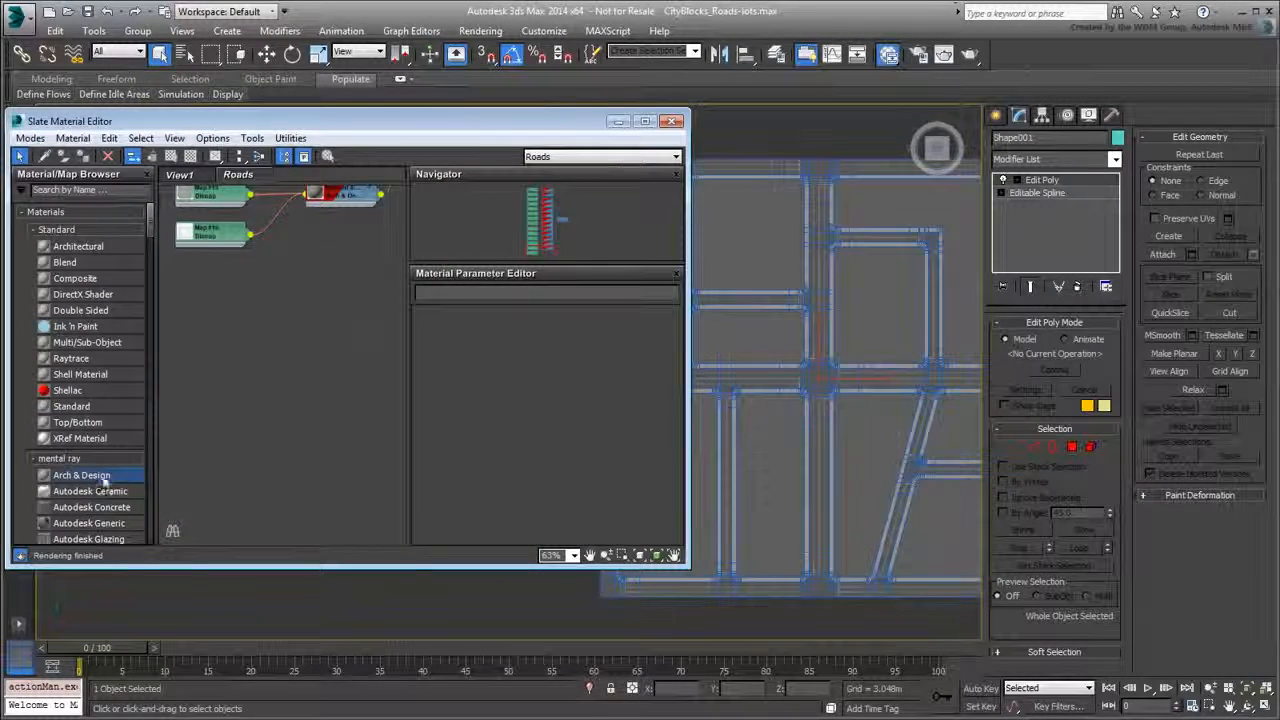
{"action": "left_click_drag", "start_coordinate": [102, 476], "coordinate": [316, 333]}
{"action": "double_click", "coordinate": [313, 333]}
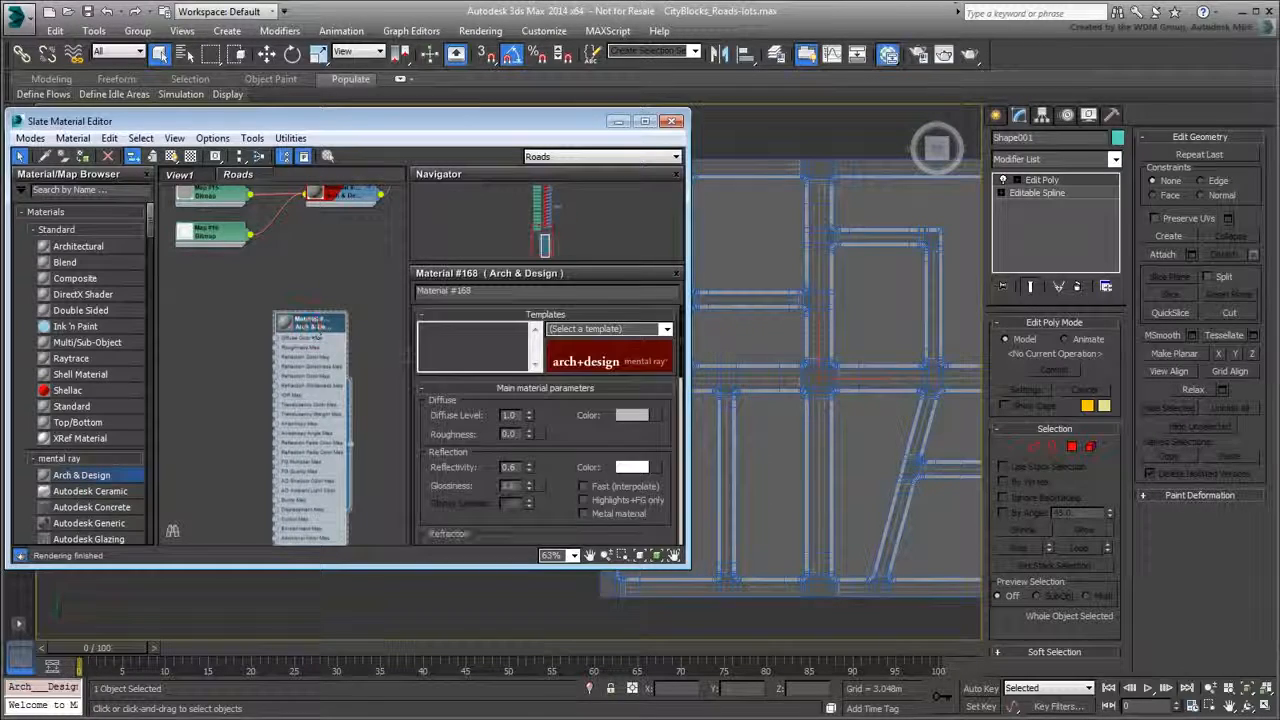
{"action": "left_click", "coordinate": [665, 329]}
{"action": "left_click", "coordinate": [579, 354]}
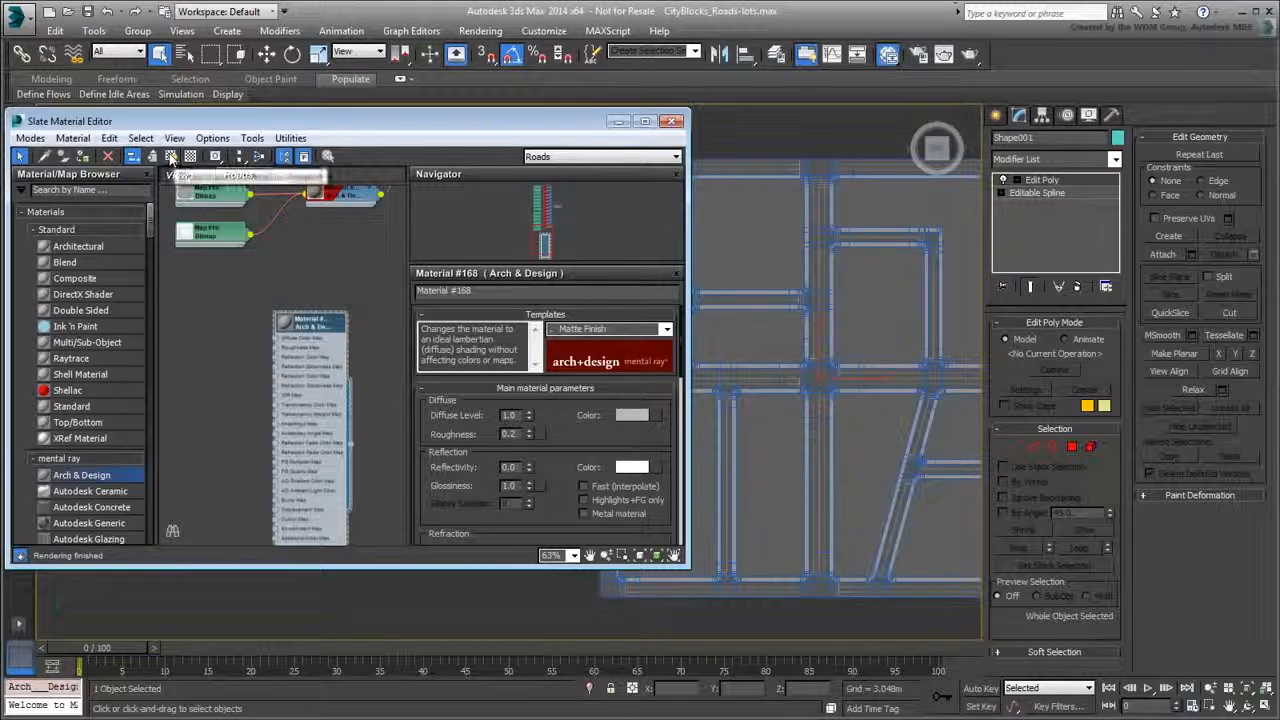
Connect a Bitmap map using GD_pavers_0001.jpg to the new material's Diffuse Color Map
{"action": "middle_click_drag", "start_coordinate": [233, 367], "coordinate": [255, 375]}
{"action": "scroll", "coordinate": [265, 376], "scroll_direction": "up", "scroll_amount": 3}
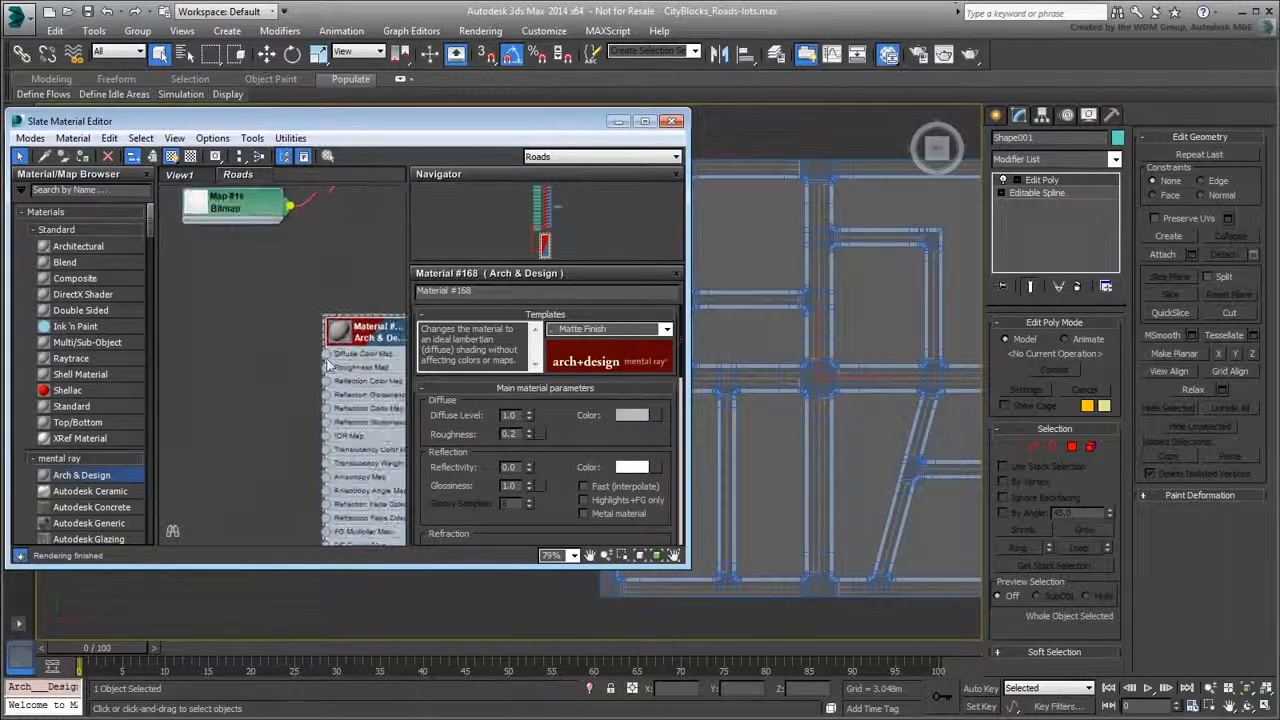
{"action": "left_click_drag", "start_coordinate": [325, 353], "coordinate": [272, 360]}
{"action": "mouse_move", "coordinate": [300, 363]}
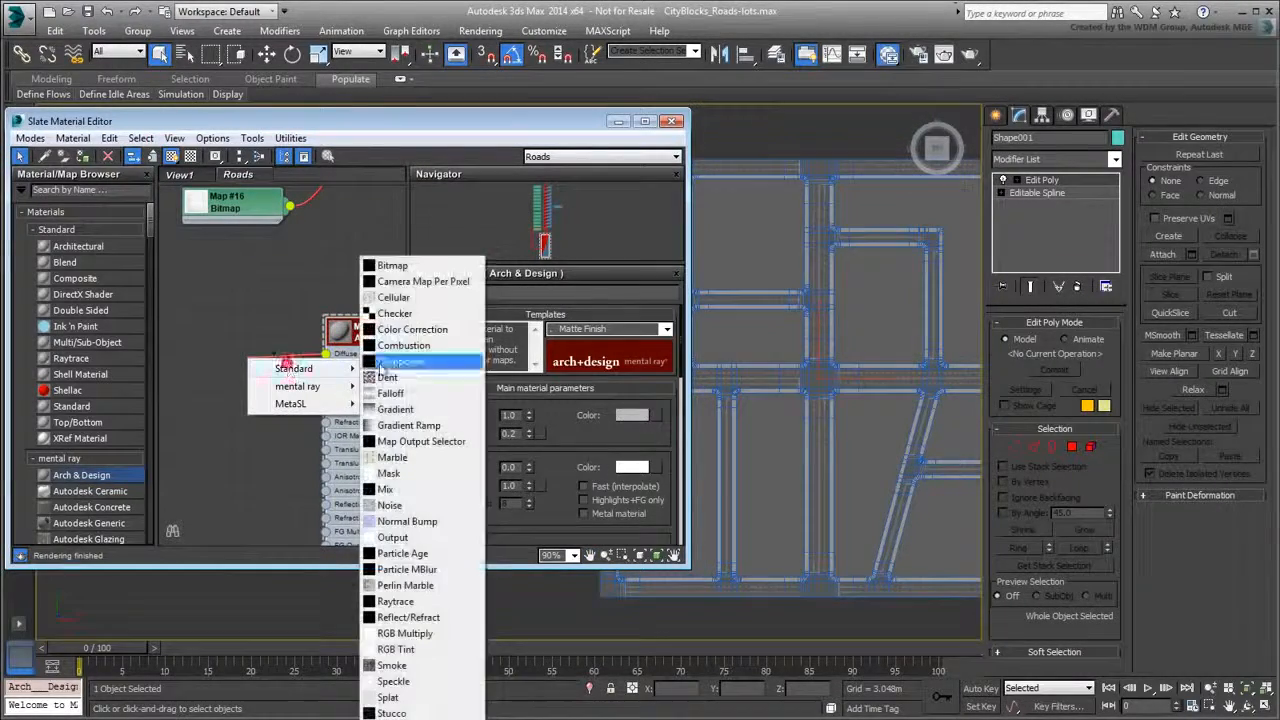
{"action": "left_click", "coordinate": [420, 262]}
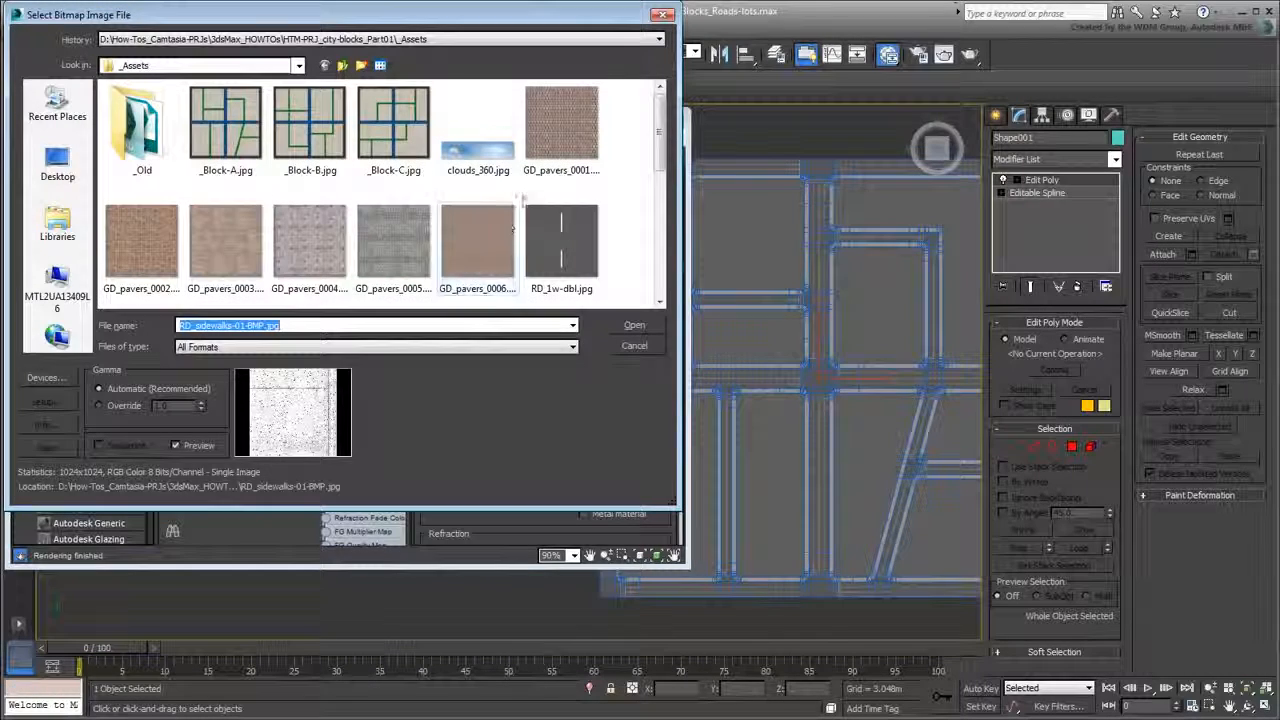
{"action": "left_click", "coordinate": [562, 135]}
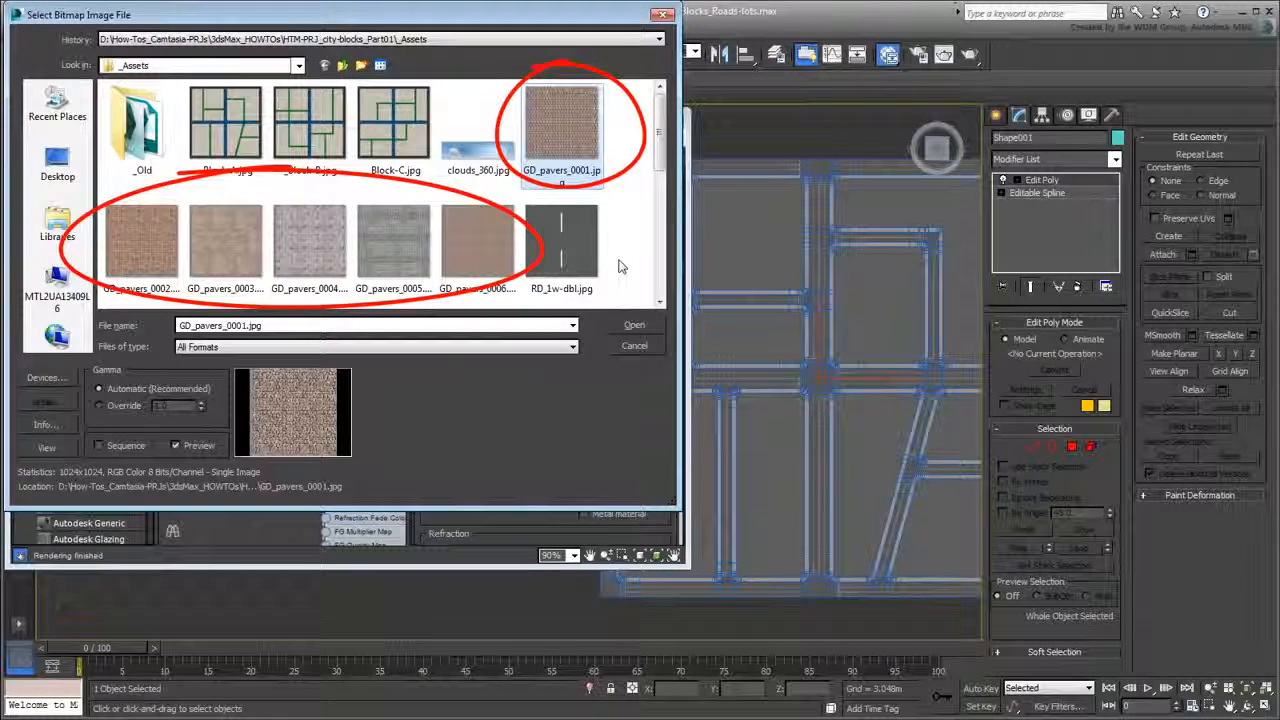
{"action": "left_click", "coordinate": [638, 330]}
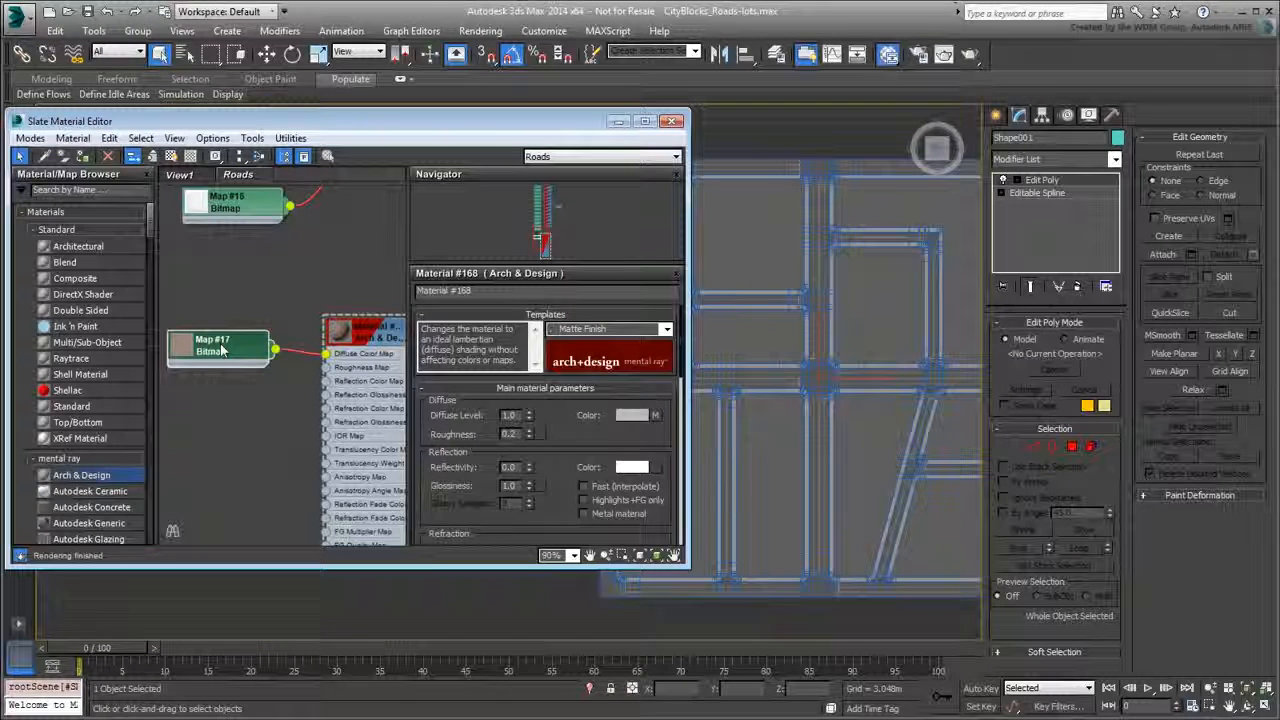
Enable Use Real-World Scale on the pavers bitmap and set its width and height to 10 m
{"action": "double_click", "coordinate": [222, 348]}
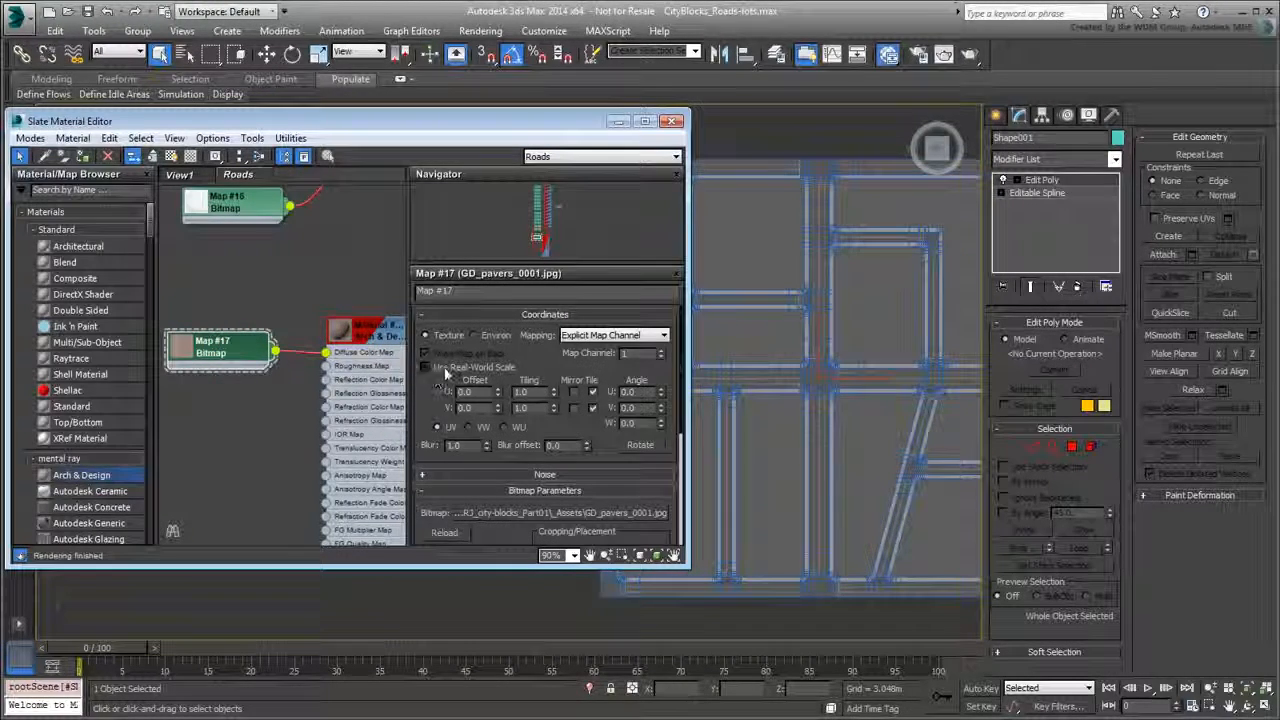
{"action": "left_click", "coordinate": [430, 368]}
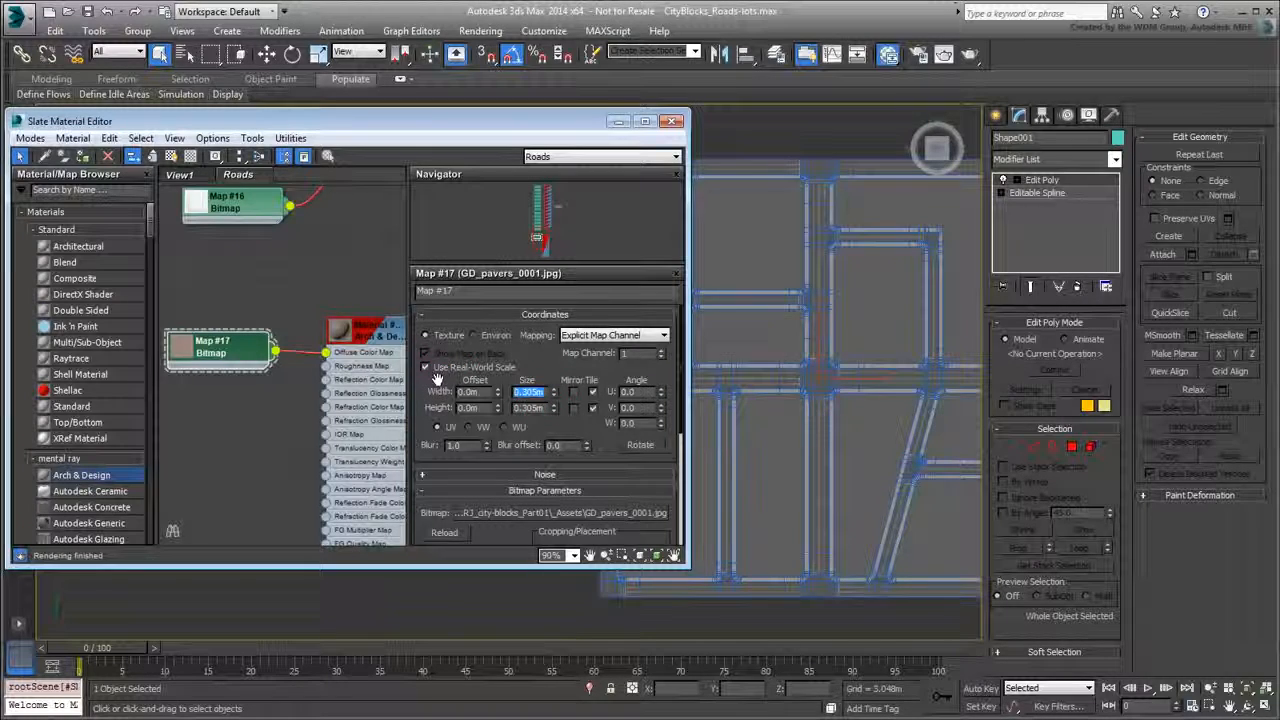
{"action": "type", "text": "10"}
{"action": "key", "text": "Tab"}
{"action": "type", "text": "10"}
{"action": "key", "text": "Return"}
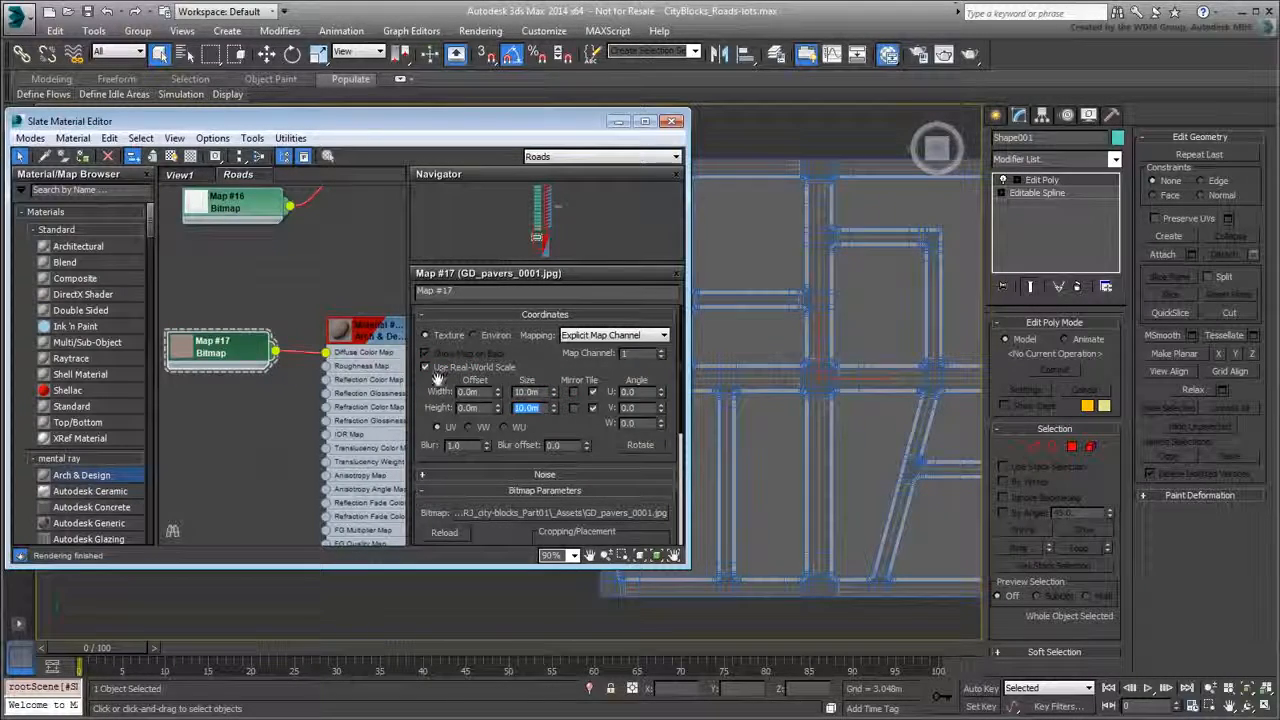
Collapse the pavers material node, align its bitmap node beside it, and assign the material to the lots object
{"action": "middle_click_drag", "start_coordinate": [235, 424], "coordinate": [194, 437]}
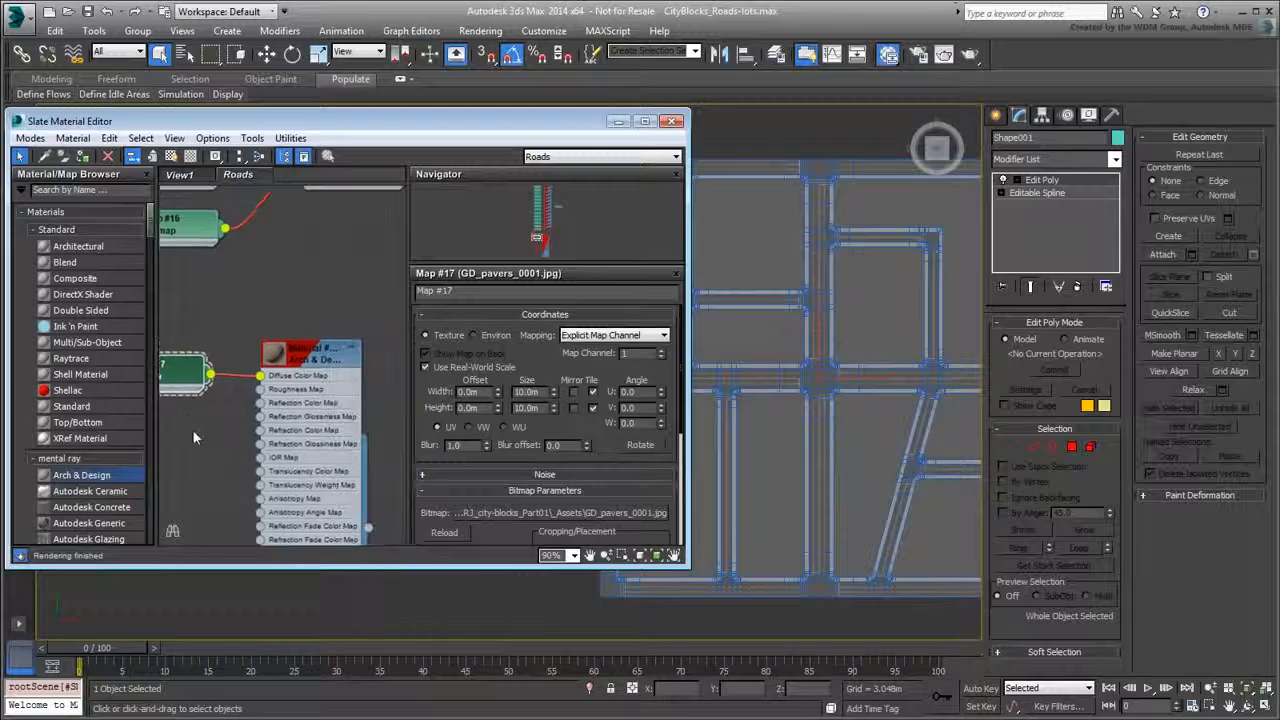
{"action": "left_click", "coordinate": [351, 348]}
{"action": "middle_click_drag", "start_coordinate": [243, 382], "coordinate": [298, 382]}
{"action": "scroll", "coordinate": [298, 382], "scroll_direction": "down", "scroll_amount": 1}
{"action": "left_click_drag", "start_coordinate": [238, 366], "coordinate": [237, 351]}
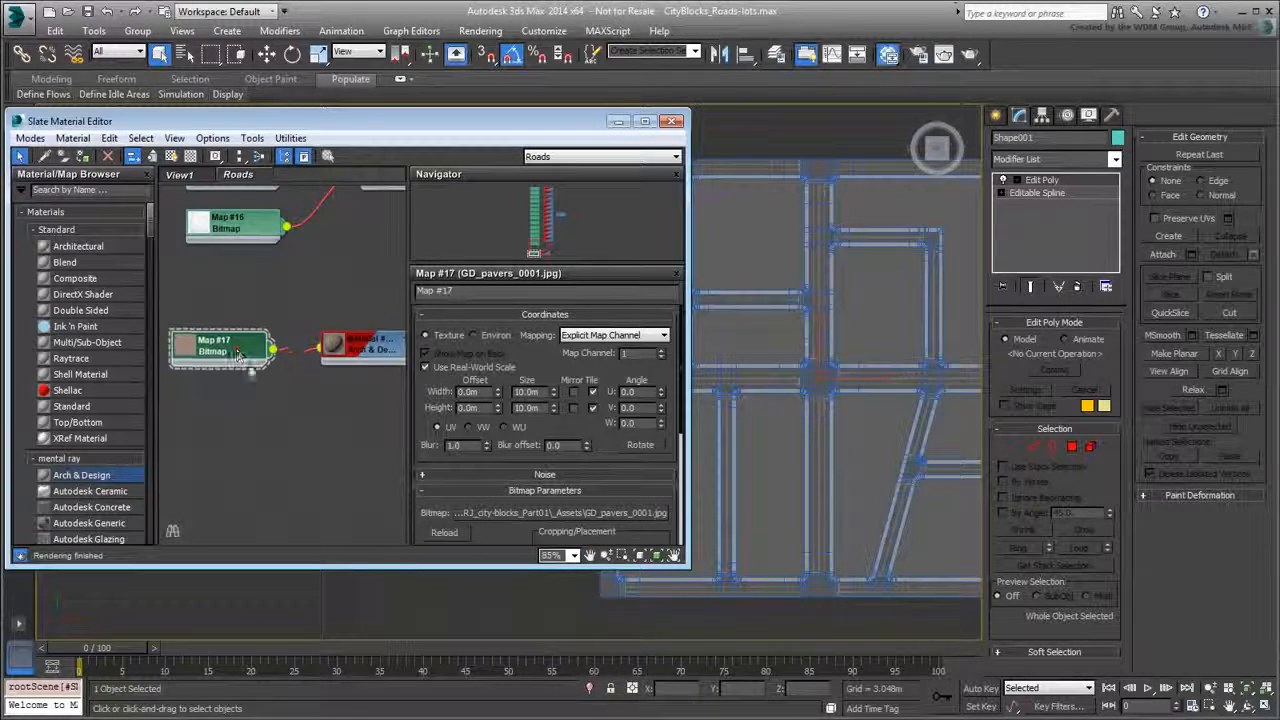
{"action": "middle_click_drag", "start_coordinate": [403, 386], "coordinate": [297, 405]}
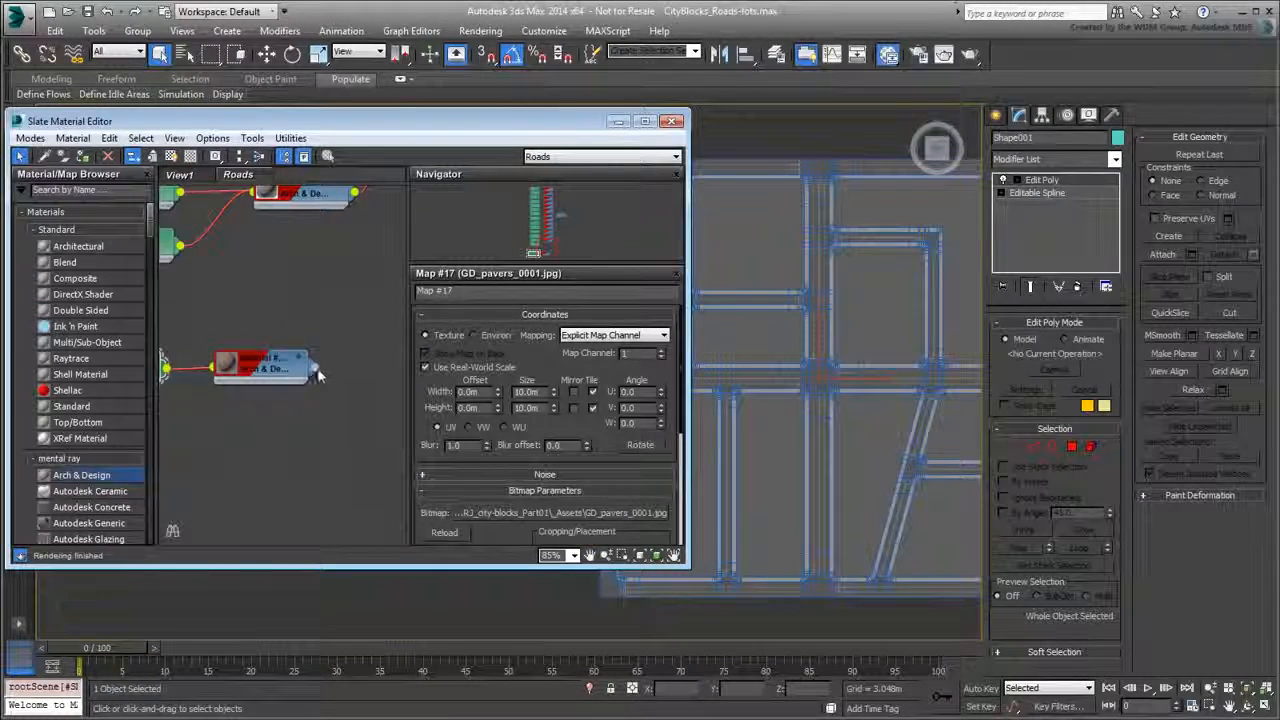
{"action": "left_click_drag", "start_coordinate": [318, 373], "coordinate": [765, 457]}
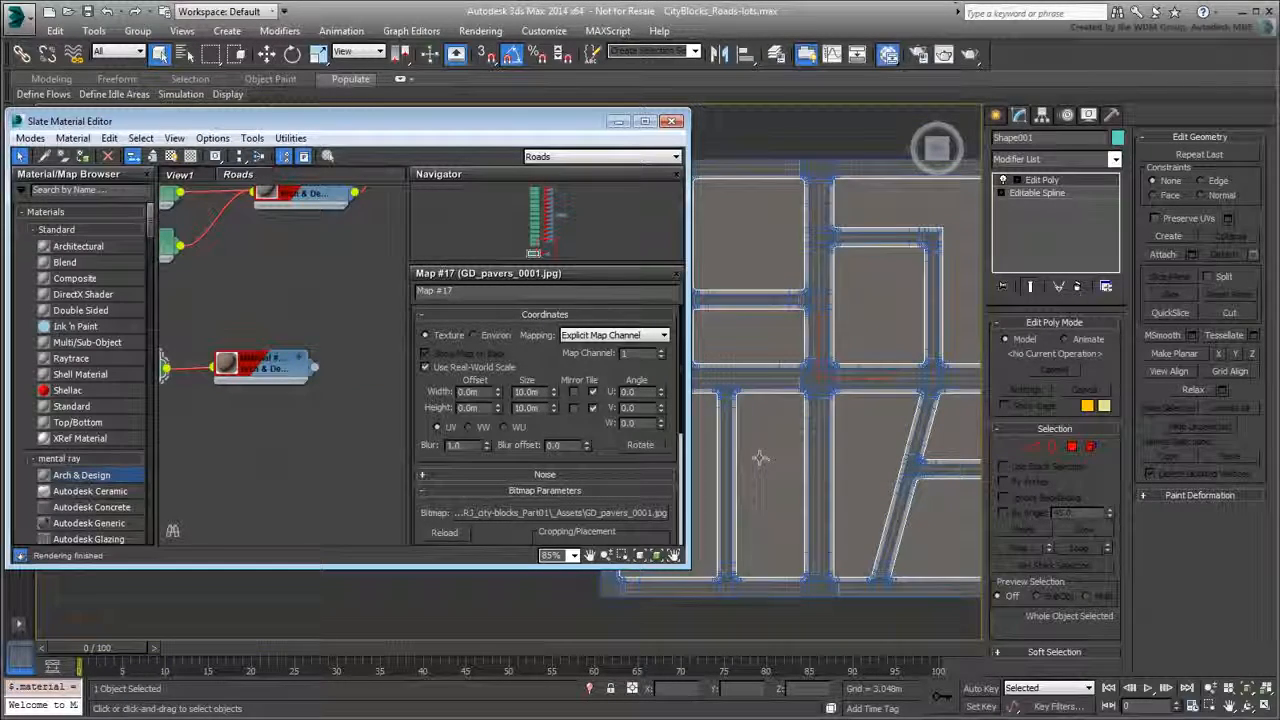
Add a UVW Map modifier to the lots object and enable Real-World Map Size
{"action": "scroll", "coordinate": [770, 460], "scroll_direction": "up", "scroll_amount": 8}
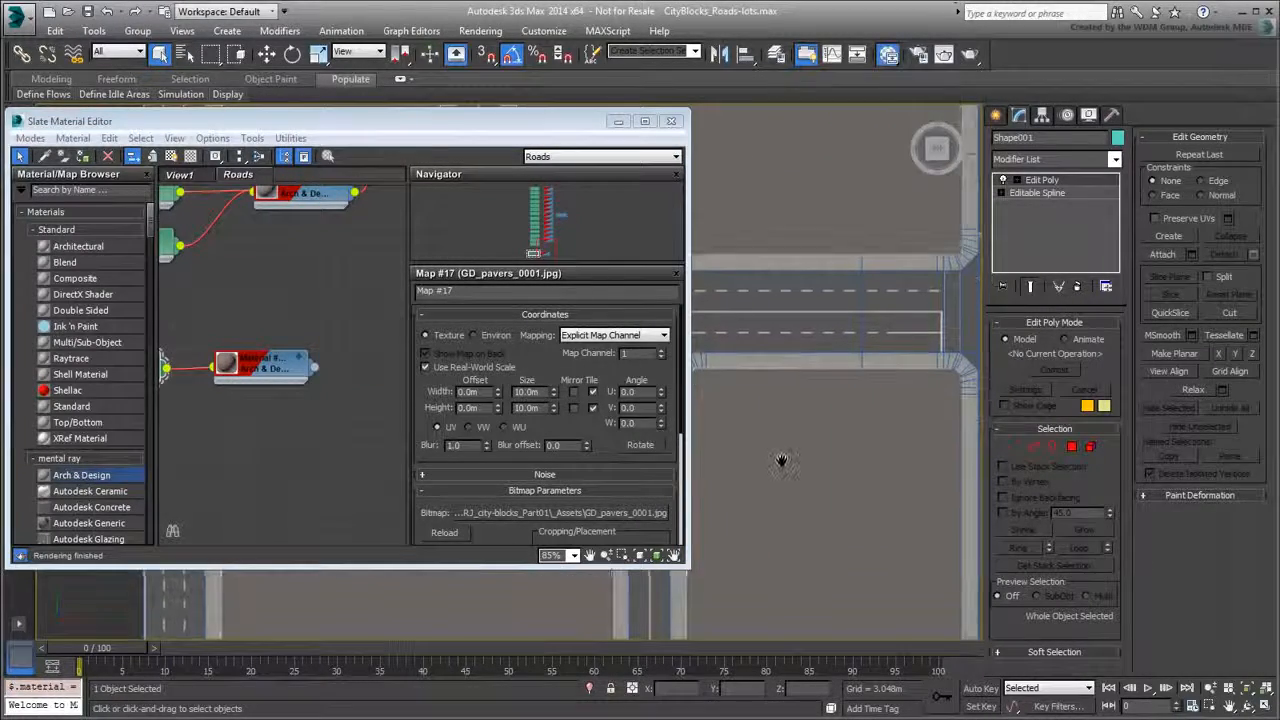
{"action": "scroll", "coordinate": [782, 461], "scroll_direction": "up", "scroll_amount": 1}
{"action": "left_click", "coordinate": [1117, 161]}
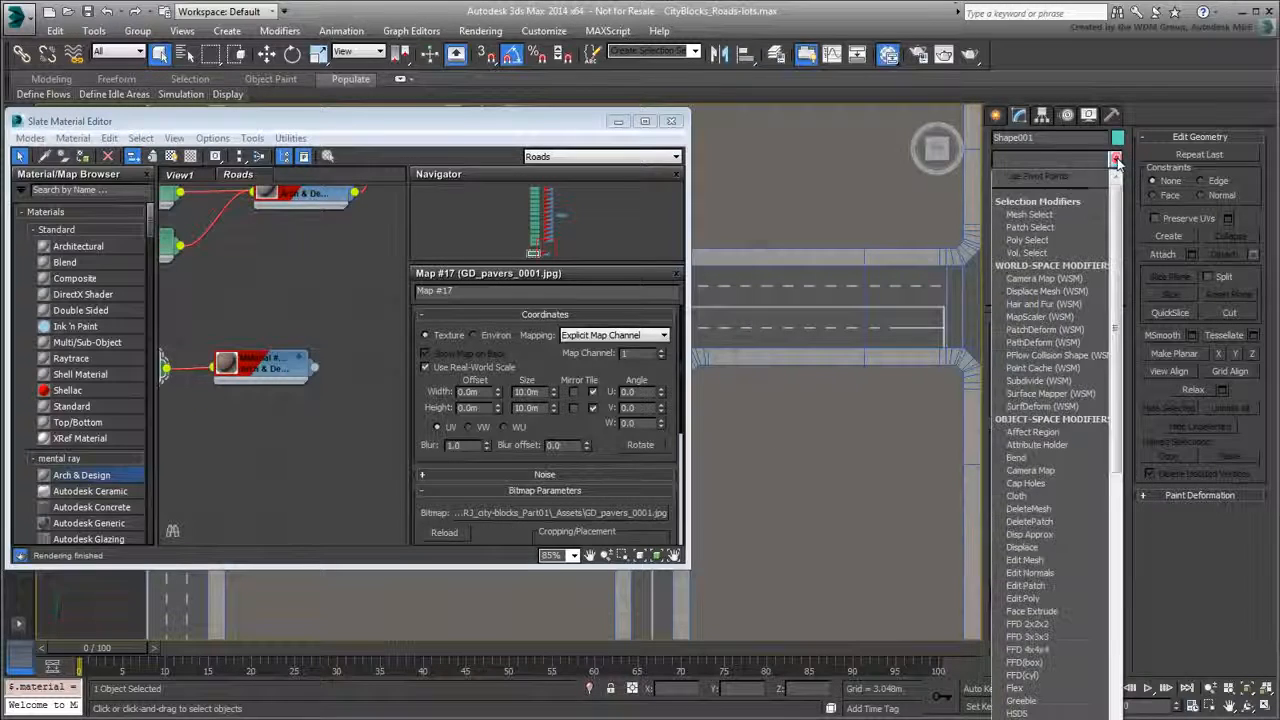
{"action": "left_click_drag", "start_coordinate": [1118, 298], "coordinate": [1118, 680]}
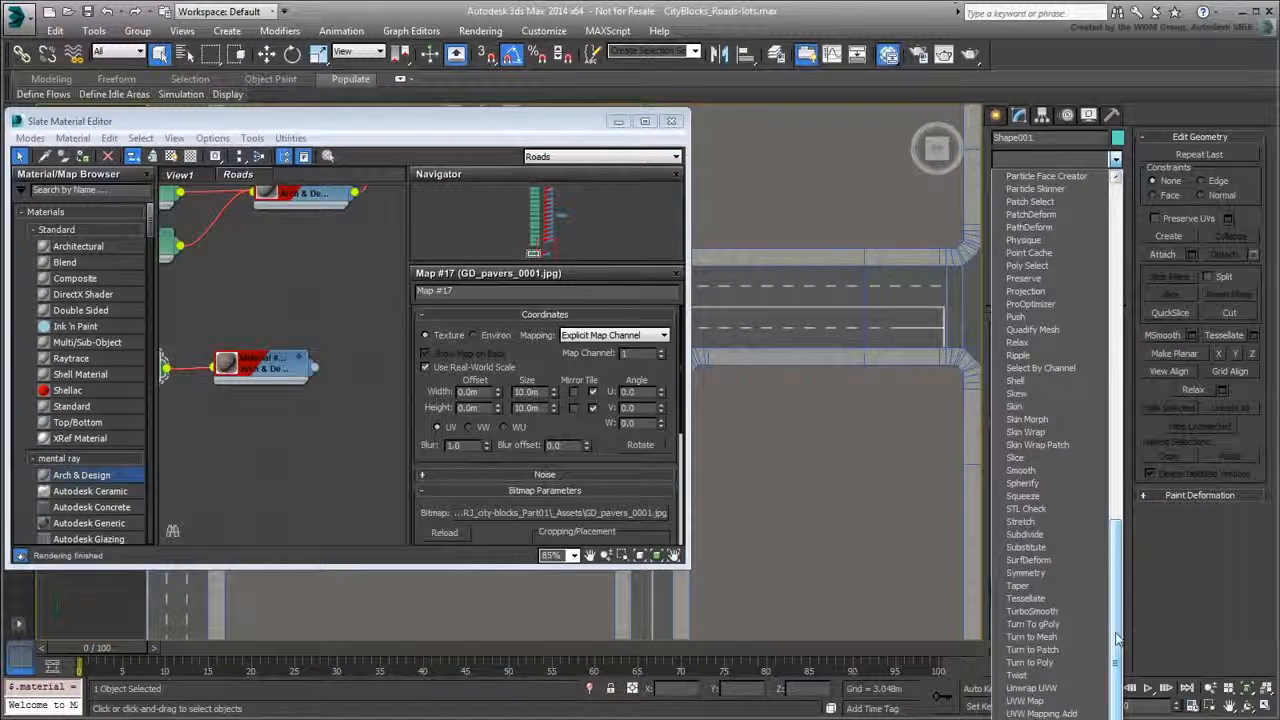
{"action": "left_click", "coordinate": [1040, 690]}
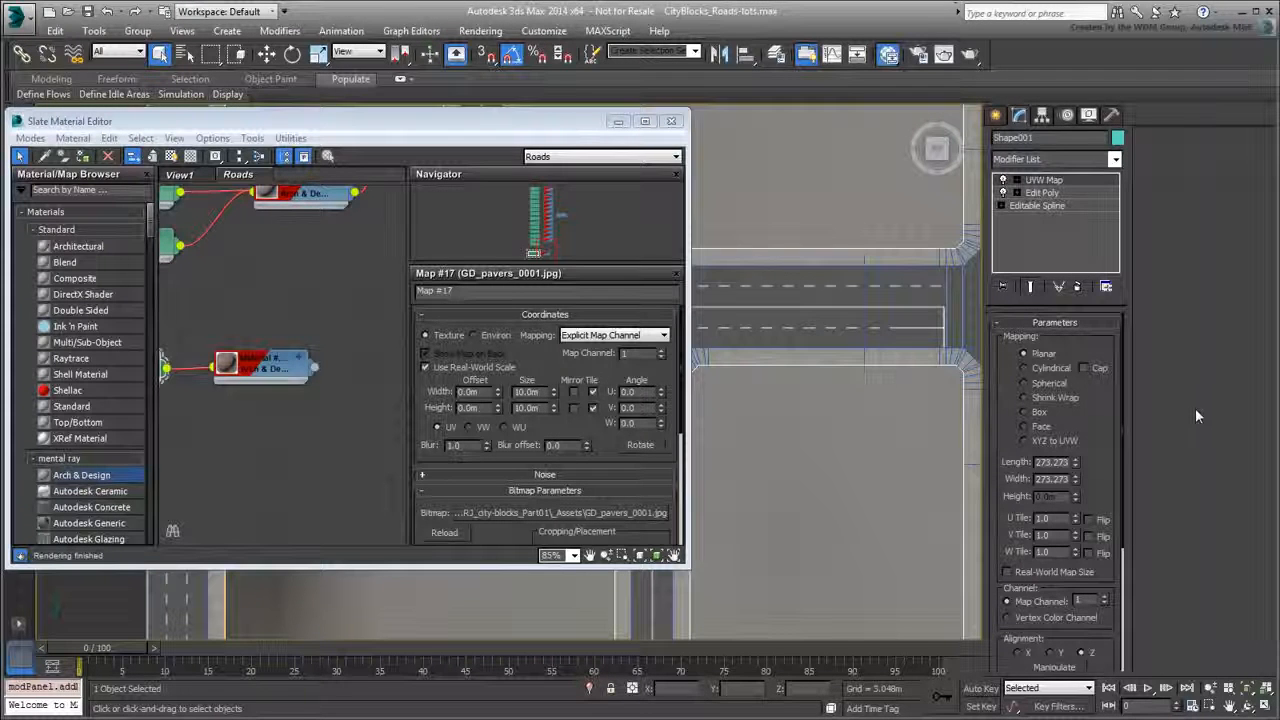
{"action": "left_click", "coordinate": [1009, 574]}
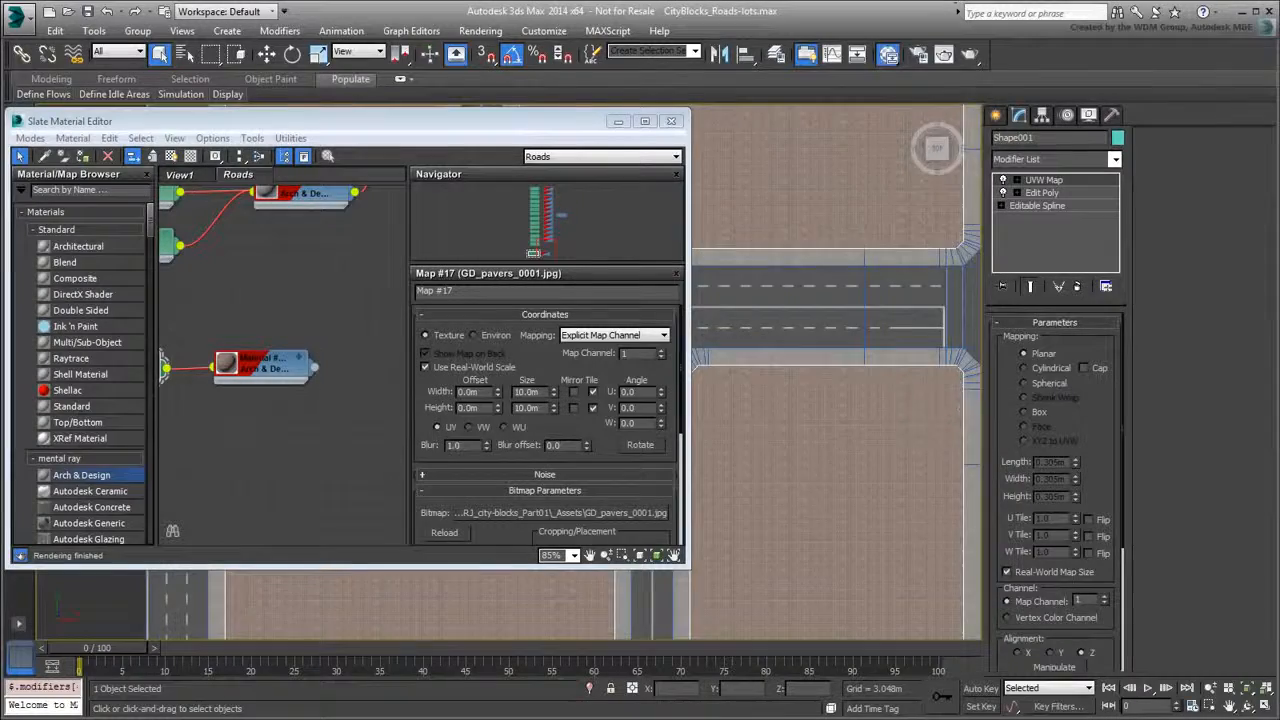
{"action": "scroll", "coordinate": [824, 380], "scroll_direction": "up", "scroll_amount": 8}
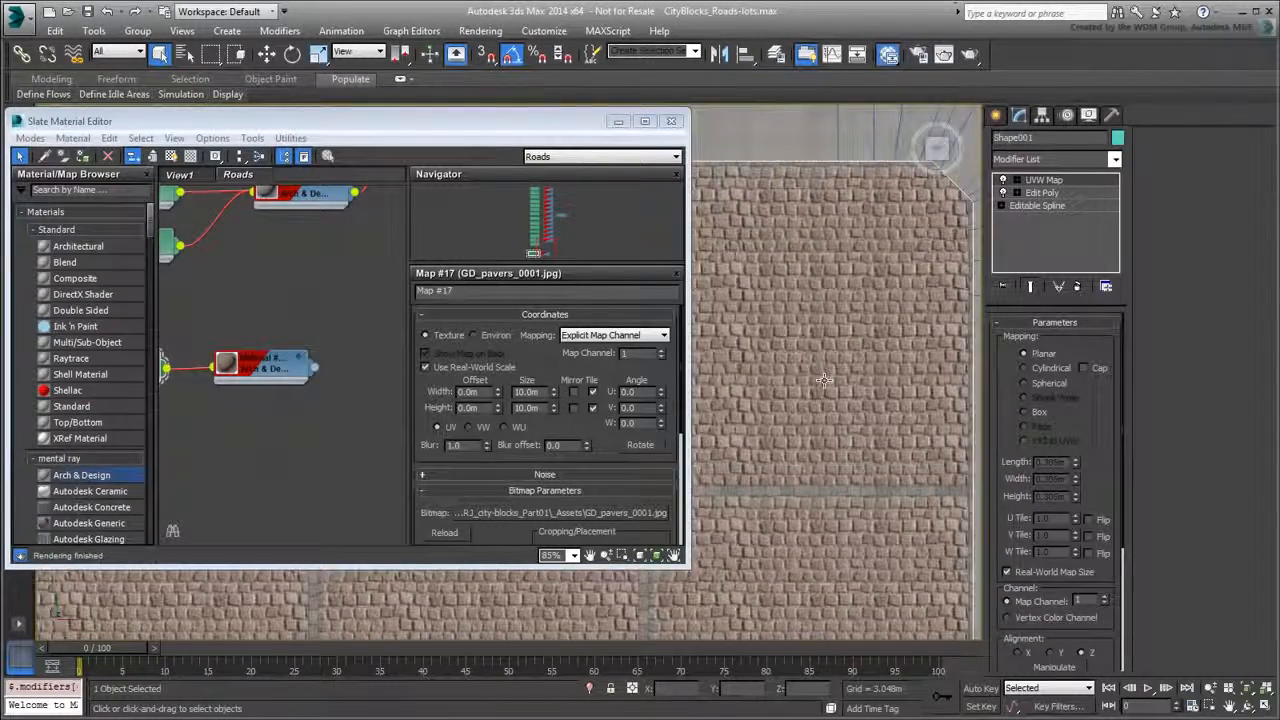
{"action": "scroll", "coordinate": [824, 380], "scroll_direction": "down", "scroll_amount": 5}
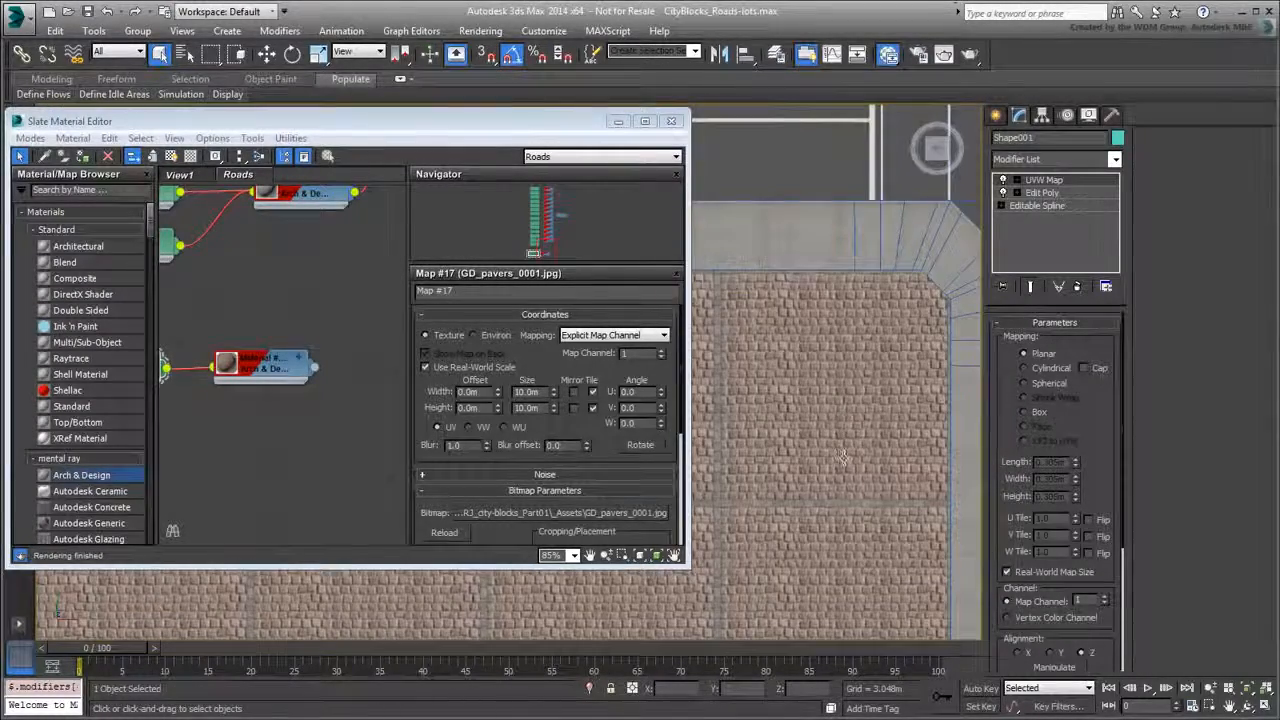
{"action": "middle_click_drag", "start_coordinate": [854, 352], "coordinate": [853, 362]}
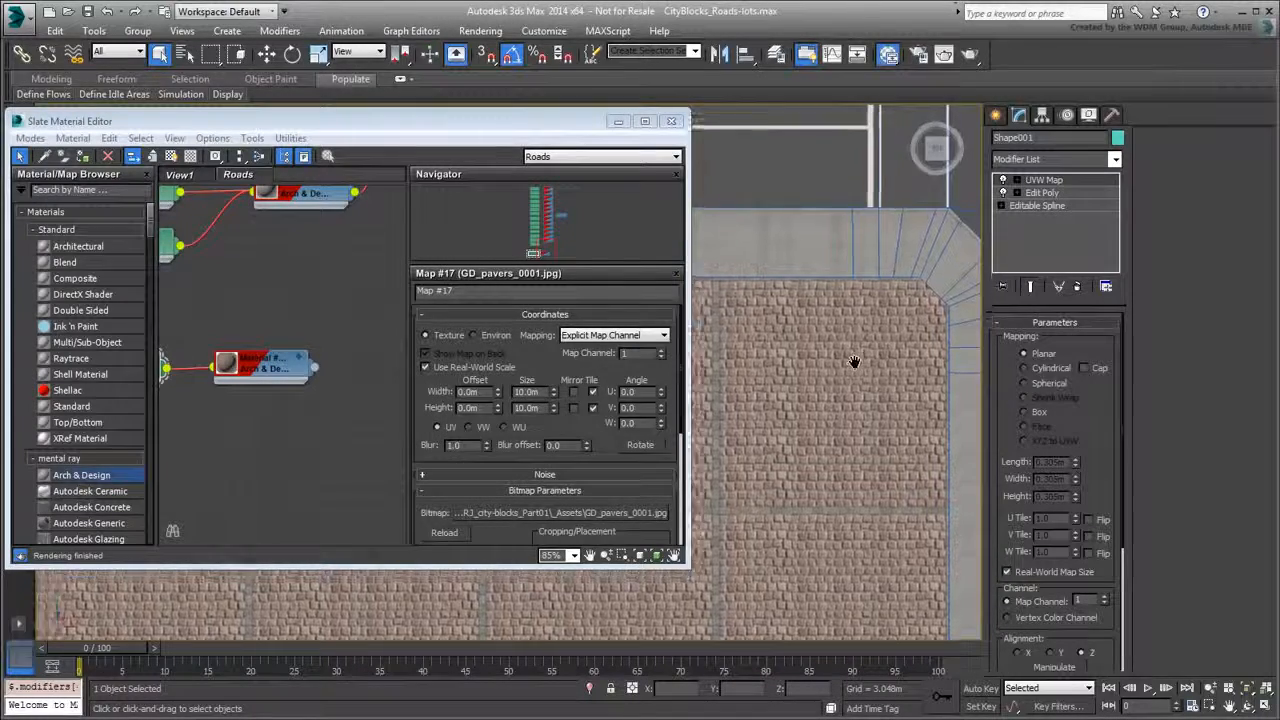
{"action": "scroll", "coordinate": [854, 362], "scroll_direction": "down", "scroll_amount": 10}
{"action": "middle_click_drag", "start_coordinate": [851, 420], "coordinate": [786, 452]}
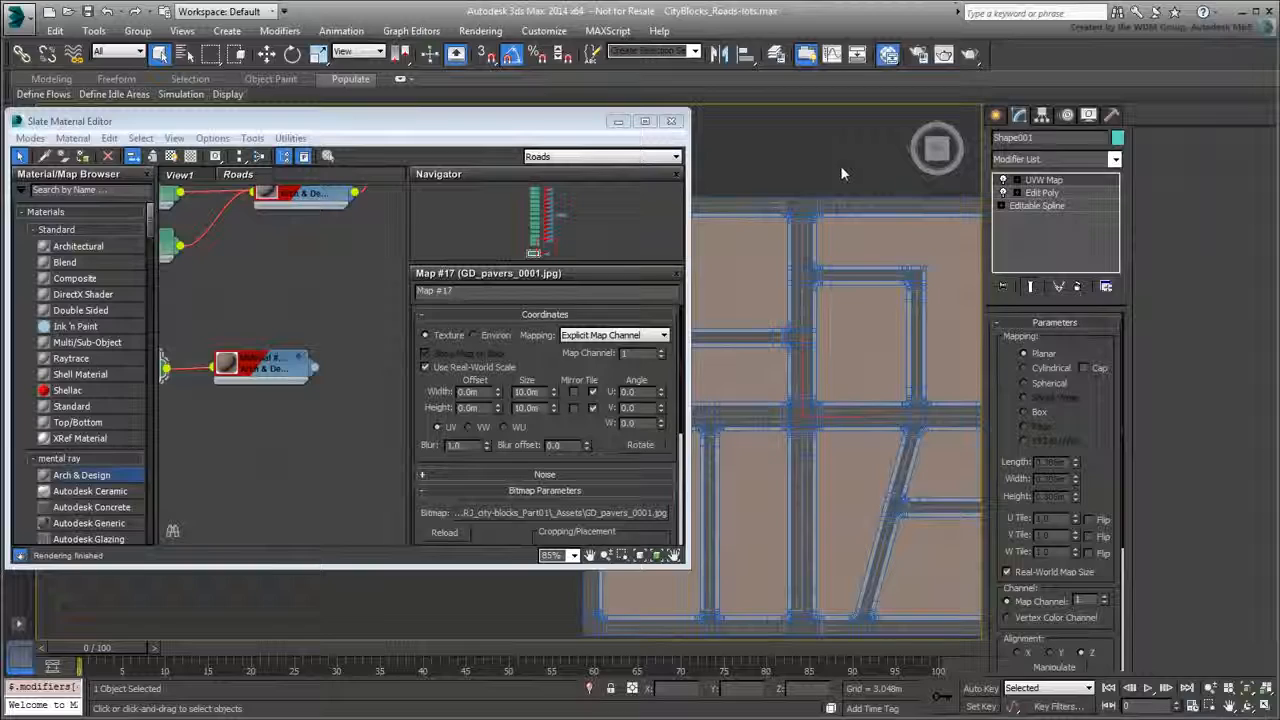
Duplicate the pavers material together with its bitmap node five times, stacking the copies below the original
{"action": "middle_click_drag", "start_coordinate": [237, 429], "coordinate": [317, 420]}
{"action": "scroll", "coordinate": [317, 420], "scroll_direction": "down", "scroll_amount": 2}
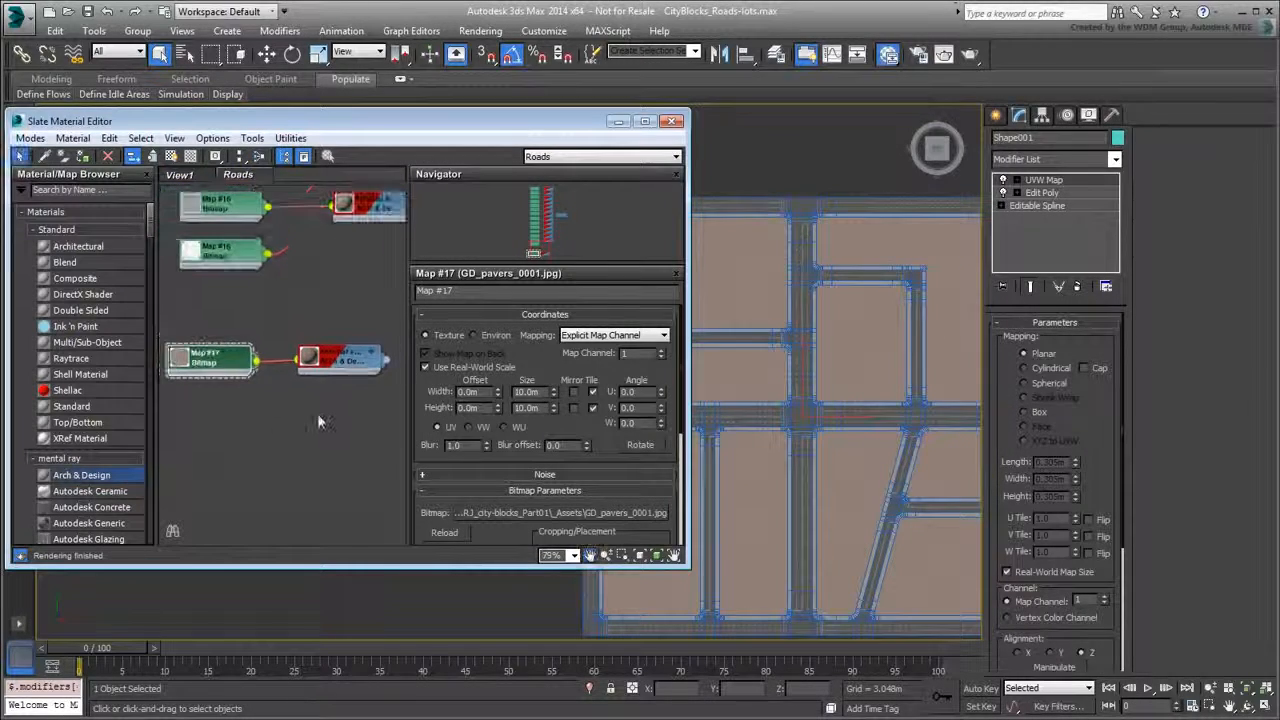
{"action": "left_click_drag", "start_coordinate": [358, 329], "coordinate": [192, 404]}
{"action": "middle_click_drag", "start_coordinate": [297, 382], "coordinate": [305, 299]}
{"action": "left_click_drag", "start_coordinate": [347, 278], "coordinate": [349, 420], "text": "shift"}
{"action": "left_click_drag", "start_coordinate": [349, 420], "coordinate": [345, 465], "text": "shift"}
{"action": "left_click_drag", "start_coordinate": [345, 465], "coordinate": [345, 511], "text": "shift"}
Turn on shaded material display in the viewport for each of the five copied pavers materials
{"action": "left_click", "coordinate": [350, 330]}
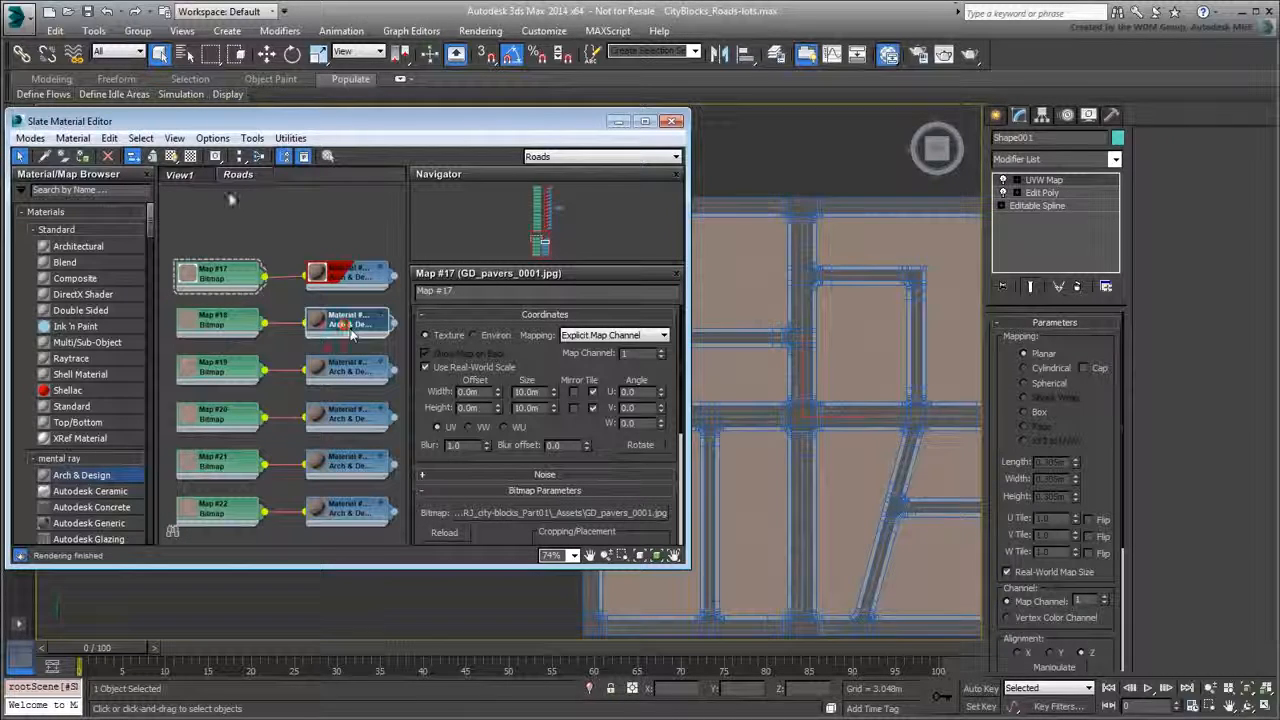
{"action": "left_click", "coordinate": [325, 375]}
{"action": "left_click", "coordinate": [173, 158]}
{"action": "left_click", "coordinate": [339, 422]}
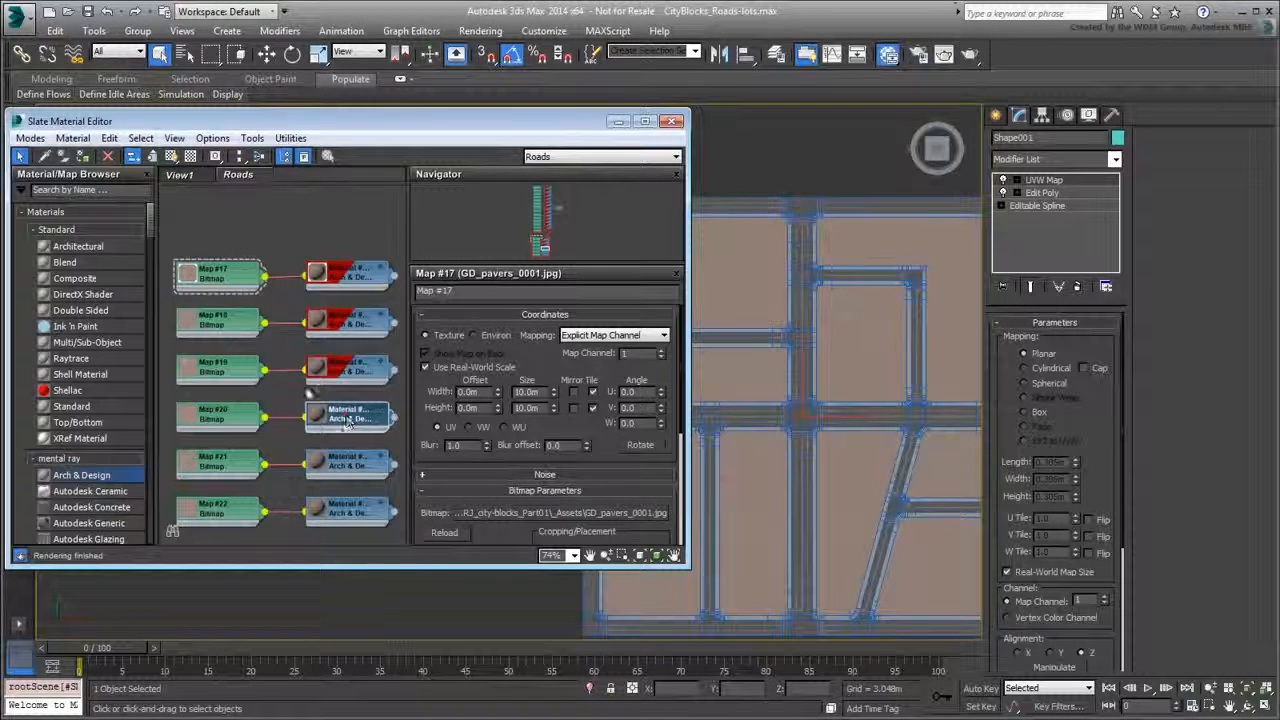
{"action": "left_click", "coordinate": [173, 158]}
{"action": "left_click", "coordinate": [340, 465]}
{"action": "left_click", "coordinate": [173, 158]}
{"action": "left_click", "coordinate": [340, 512]}
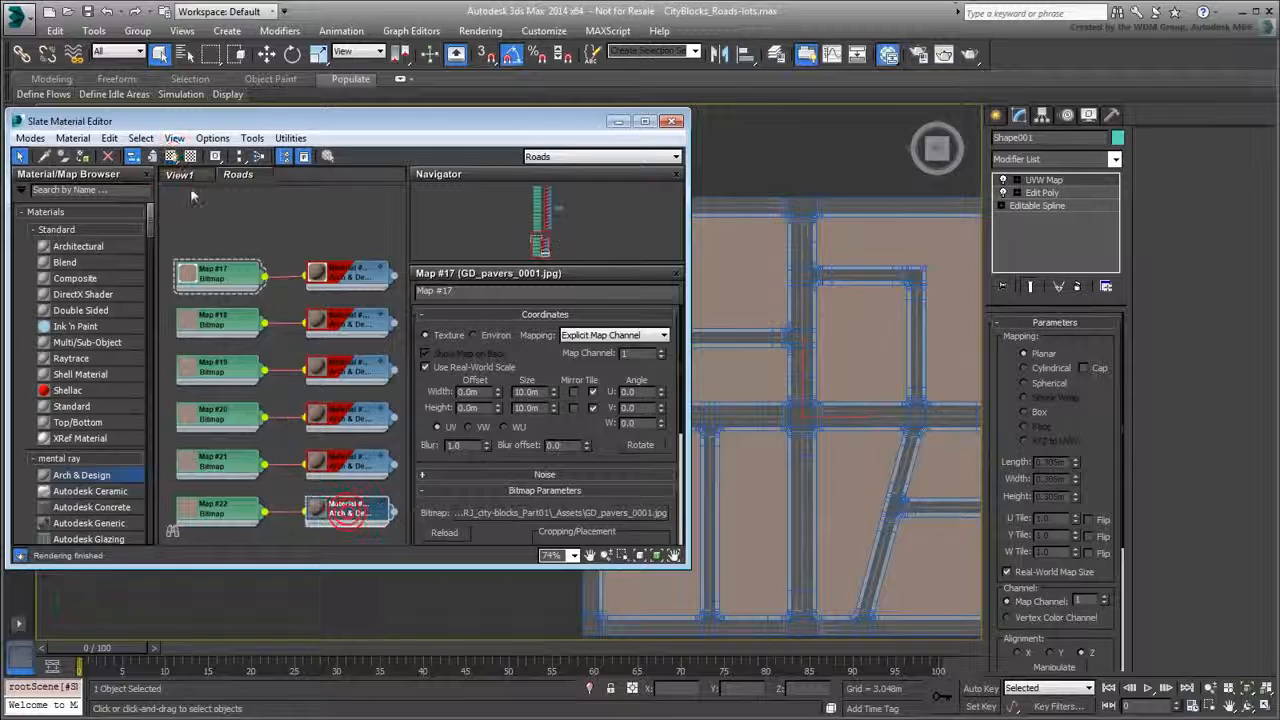
{"action": "left_click", "coordinate": [173, 158]}
Replace the image in bitmap Map #18 with GD_pavers_0002.jpg and in Map #19 with GD_pavers_0003.jpg
{"action": "double_click", "coordinate": [228, 324]}
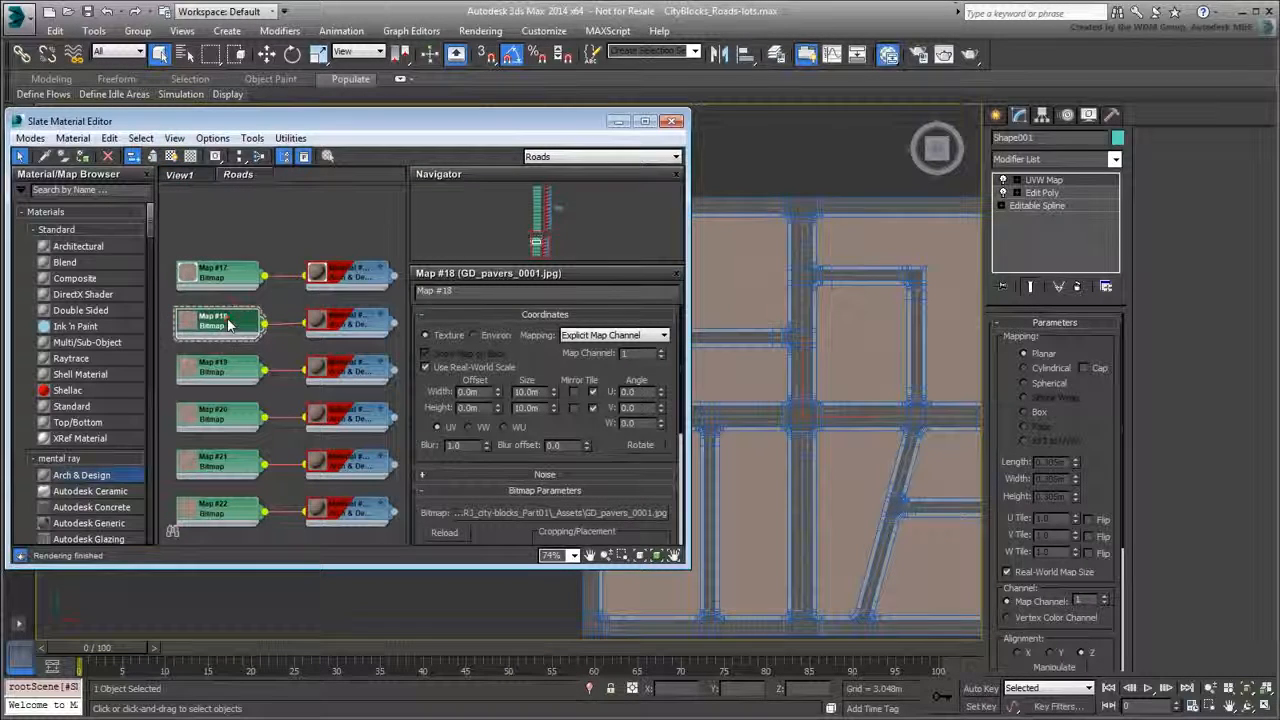
{"action": "left_click", "coordinate": [563, 513]}
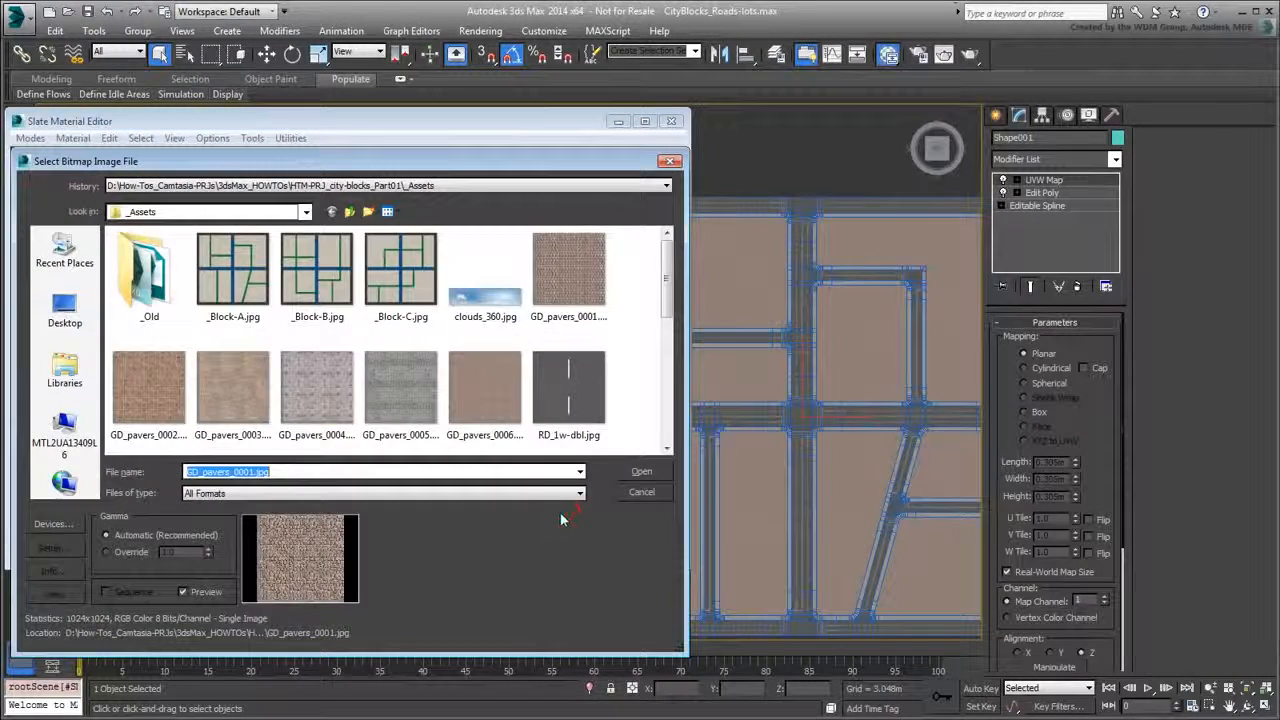
{"action": "double_click", "coordinate": [144, 387]}
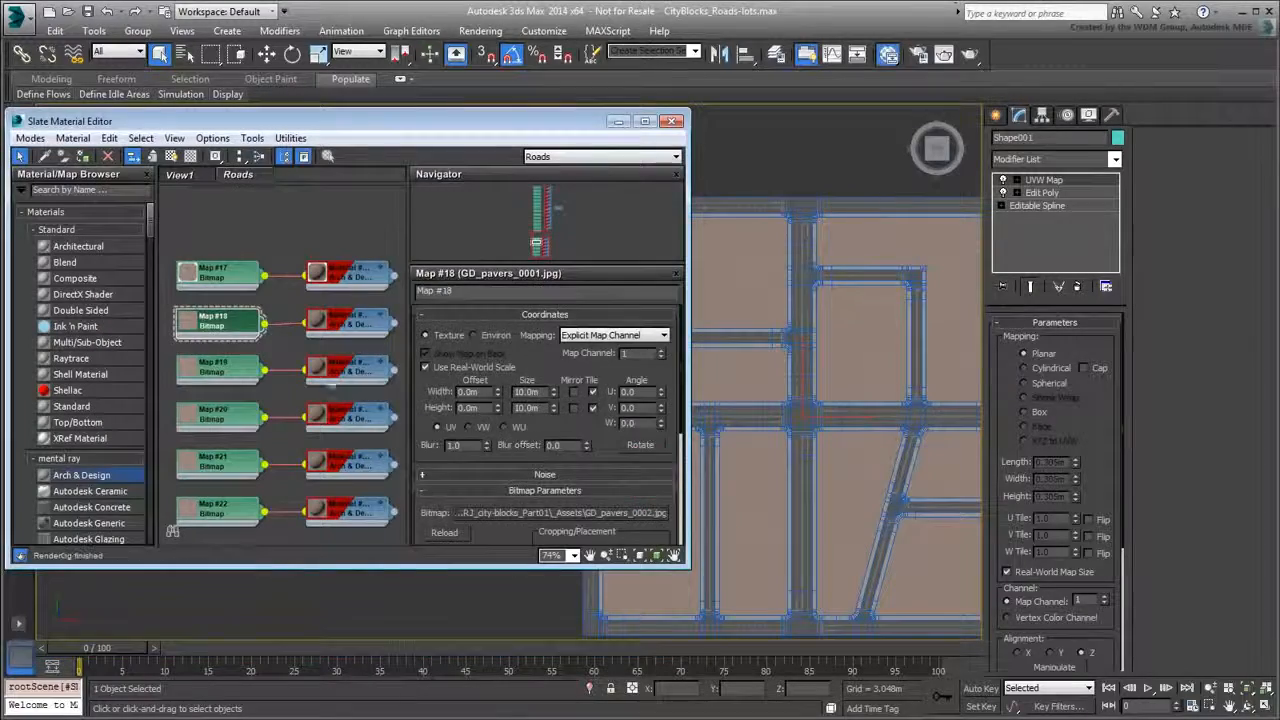
{"action": "double_click", "coordinate": [222, 372]}
{"action": "left_click", "coordinate": [590, 514]}
{"action": "left_click", "coordinate": [230, 392]}
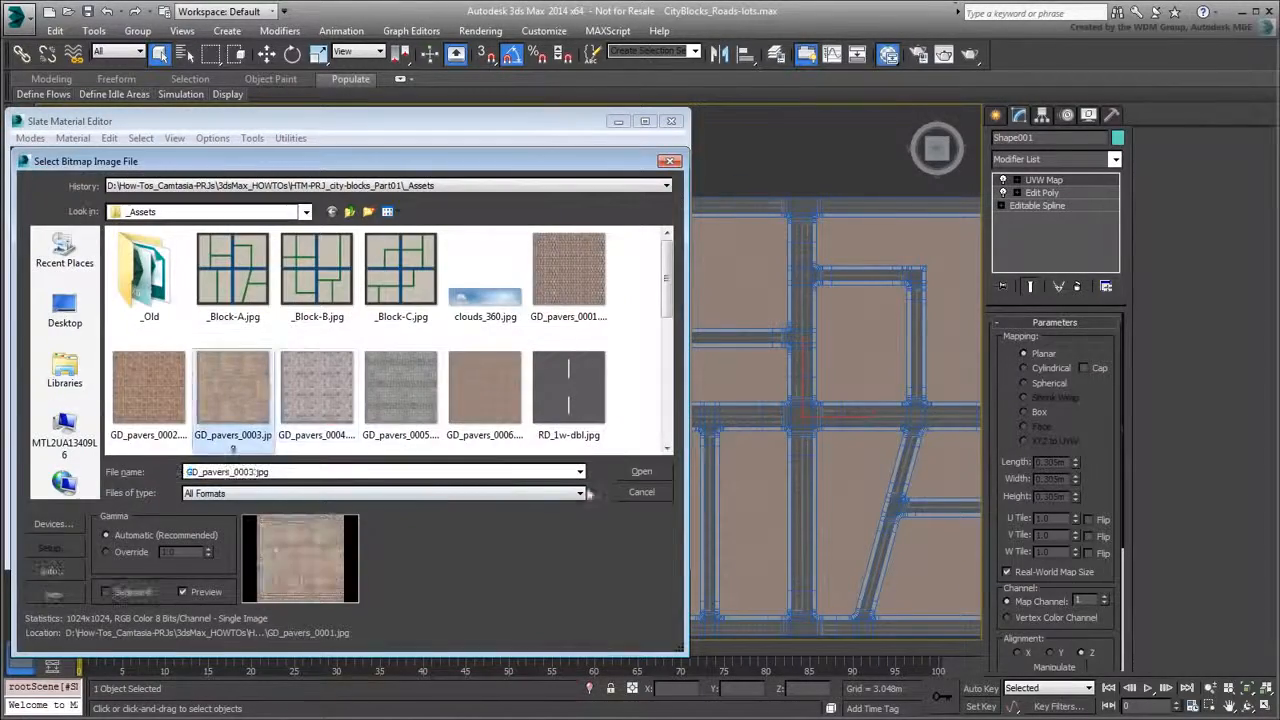
{"action": "left_click", "coordinate": [641, 471]}
Replace the image in bitmap Map #20 with GD_pavers_0004.jpg and in Map #21 with GD_pavers_0005.jpg
{"action": "double_click", "coordinate": [220, 415]}
{"action": "left_click", "coordinate": [563, 513]}
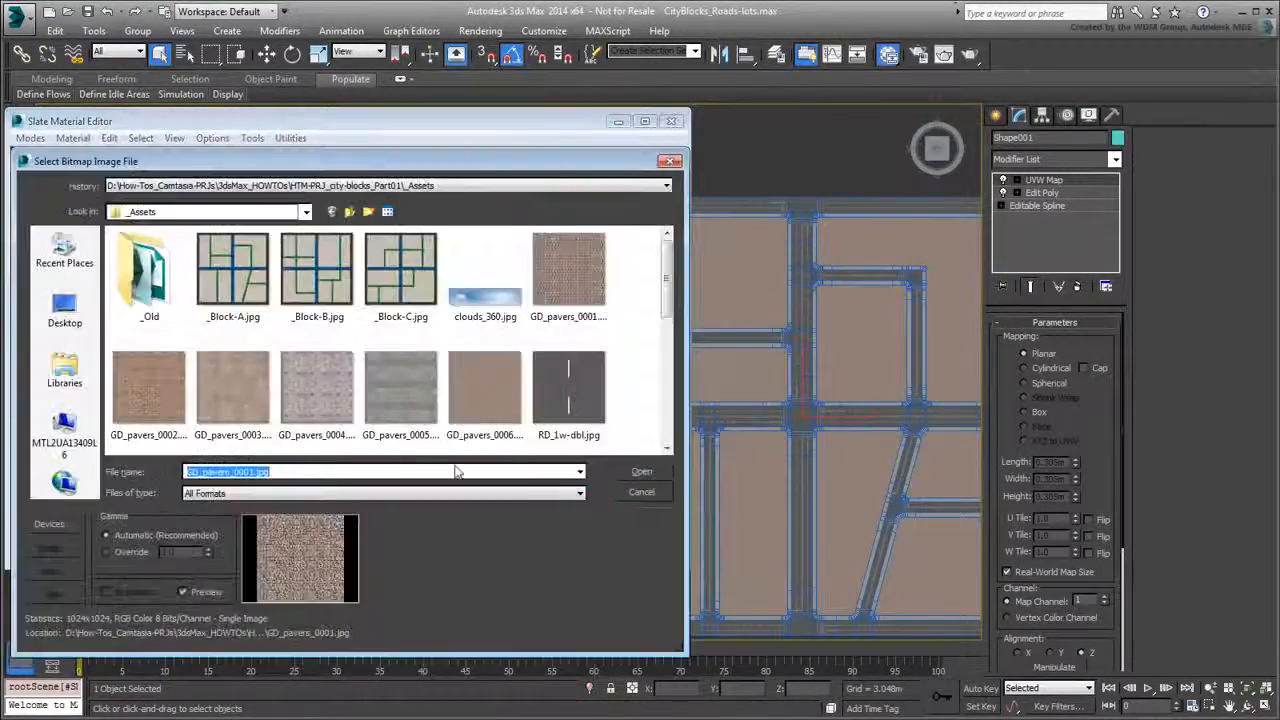
{"action": "left_click", "coordinate": [335, 400]}
{"action": "left_click", "coordinate": [640, 471]}
{"action": "double_click", "coordinate": [200, 460]}
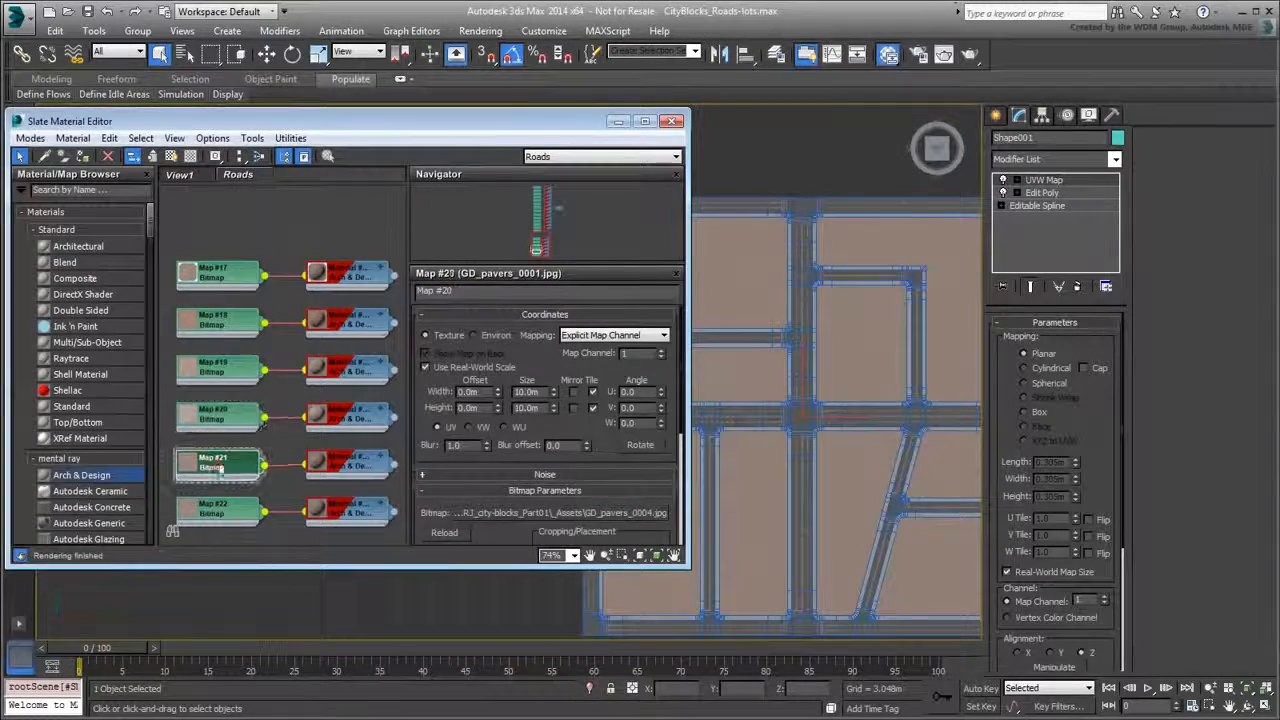
{"action": "left_click", "coordinate": [600, 514]}
{"action": "left_click", "coordinate": [420, 398]}
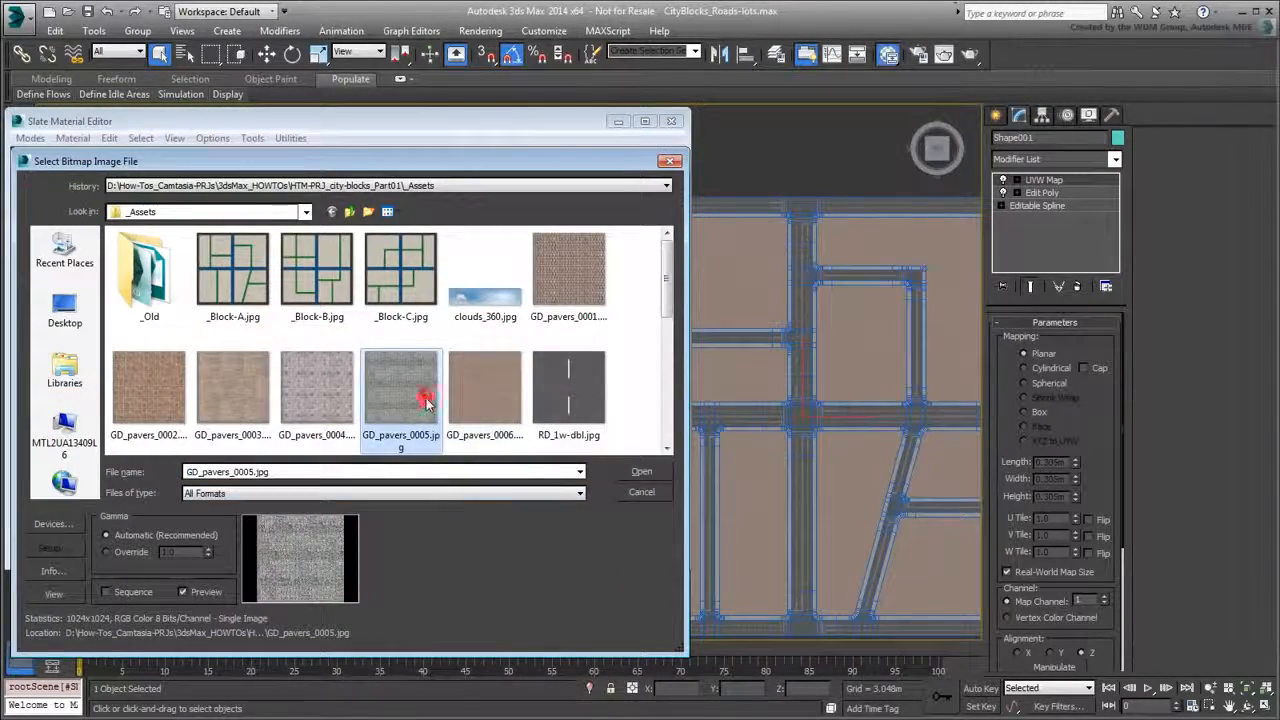
{"action": "key", "text": "Return"}
Replace the image in bitmap Map #22 with GD_pavers_0006.jpg
{"action": "double_click", "coordinate": [220, 508]}
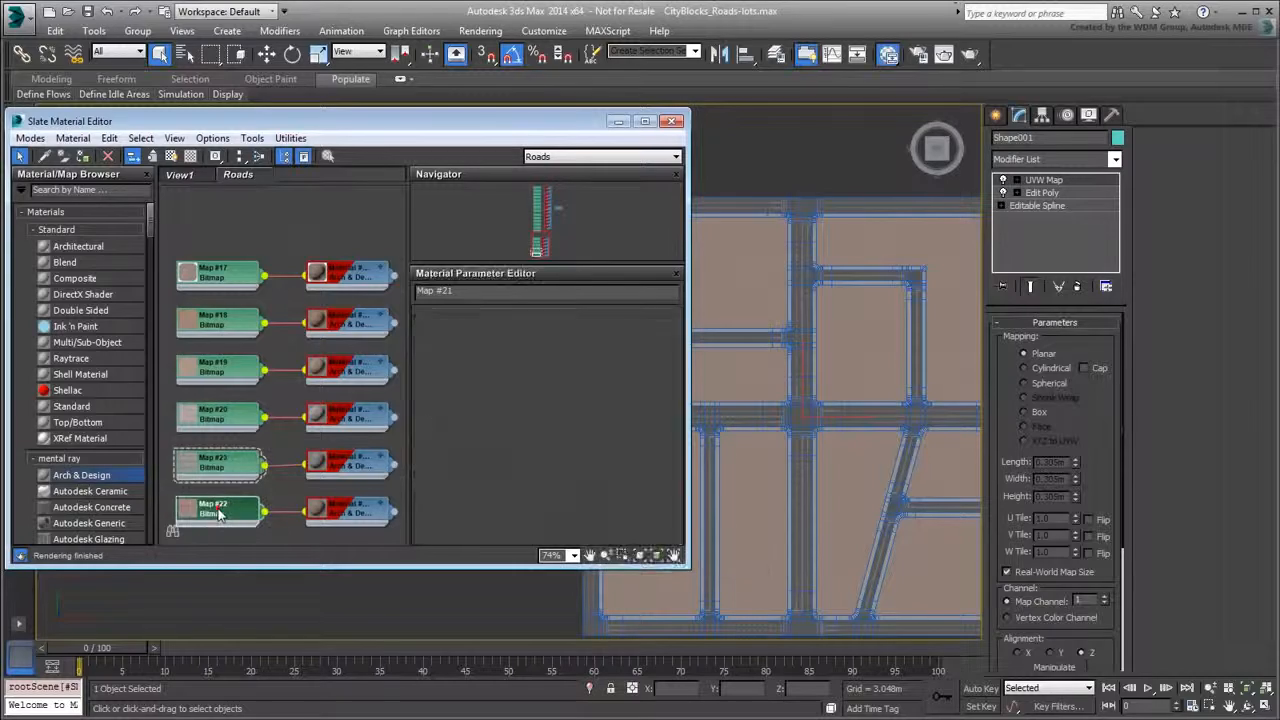
{"action": "left_click", "coordinate": [560, 513]}
{"action": "left_click", "coordinate": [484, 390]}
{"action": "key", "text": "Return"}
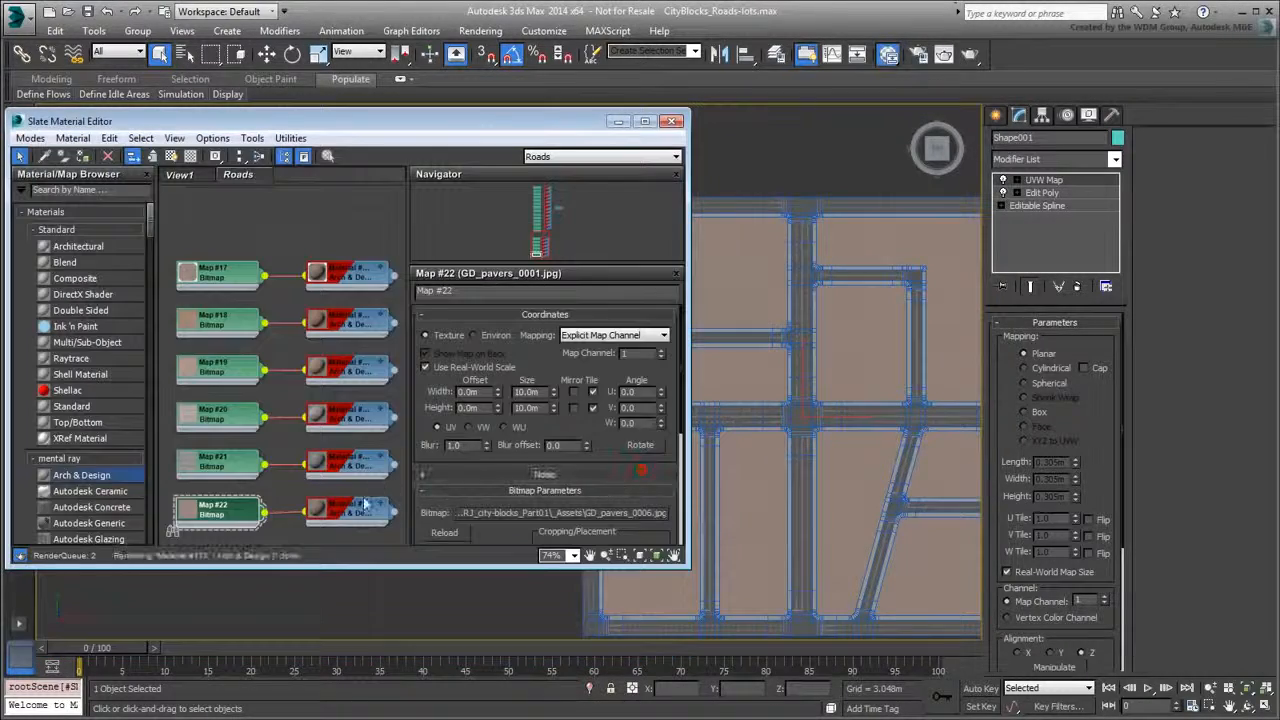
Add a Multi/Sub-Object material beside the pavers materials and set its number of materials to 6
{"action": "scroll", "coordinate": [300, 472], "scroll_direction": "down", "scroll_amount": 2}
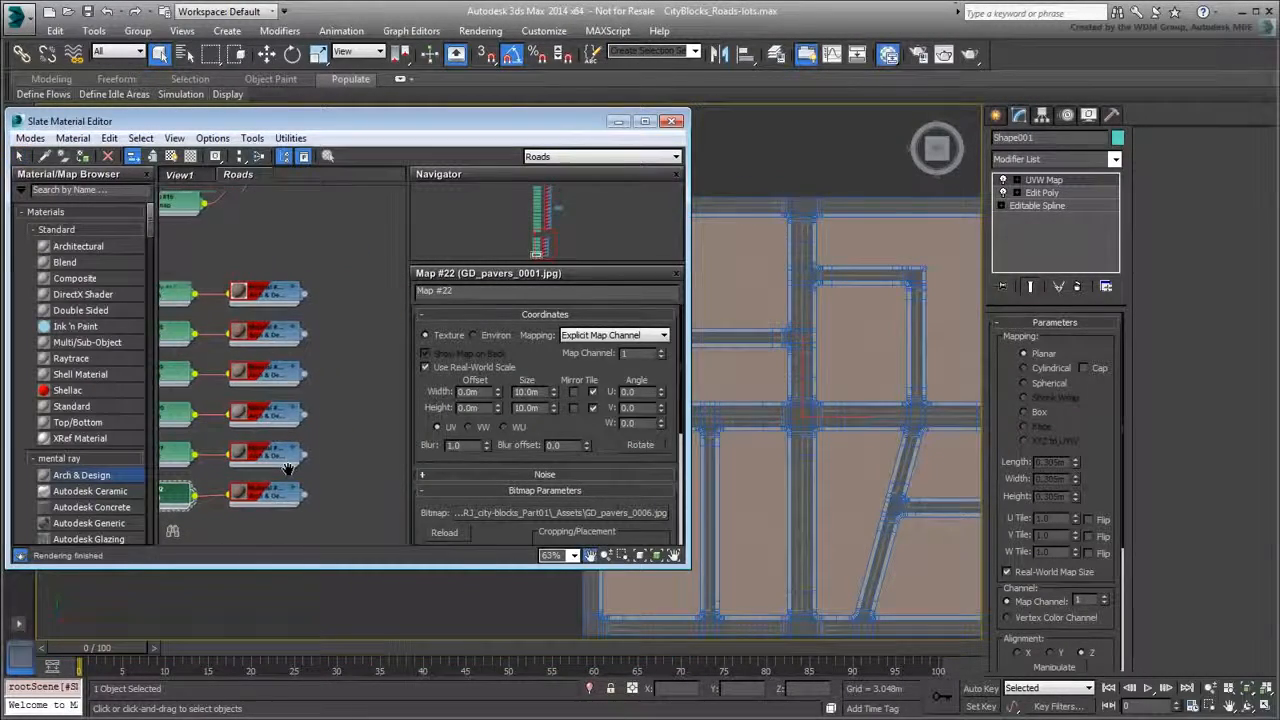
{"action": "left_click_drag", "start_coordinate": [230, 352], "coordinate": [368, 353]}
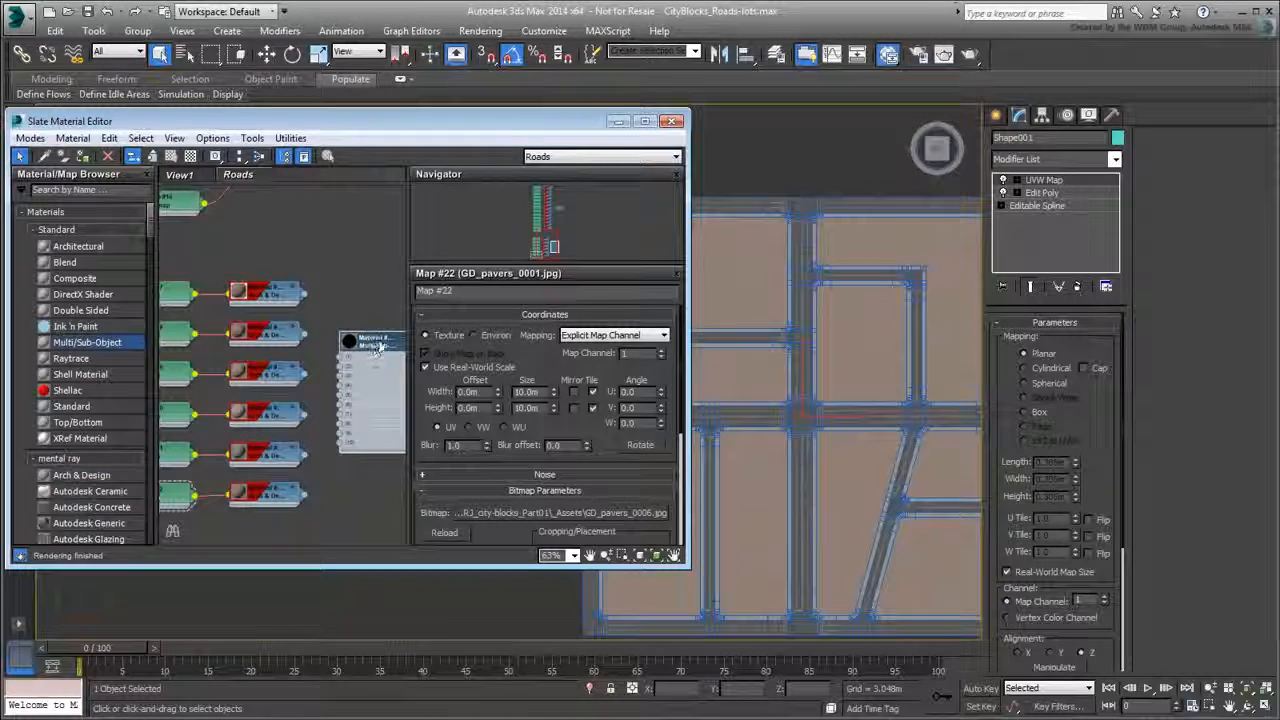
{"action": "double_click", "coordinate": [376, 345]}
{"action": "left_click", "coordinate": [490, 338]}
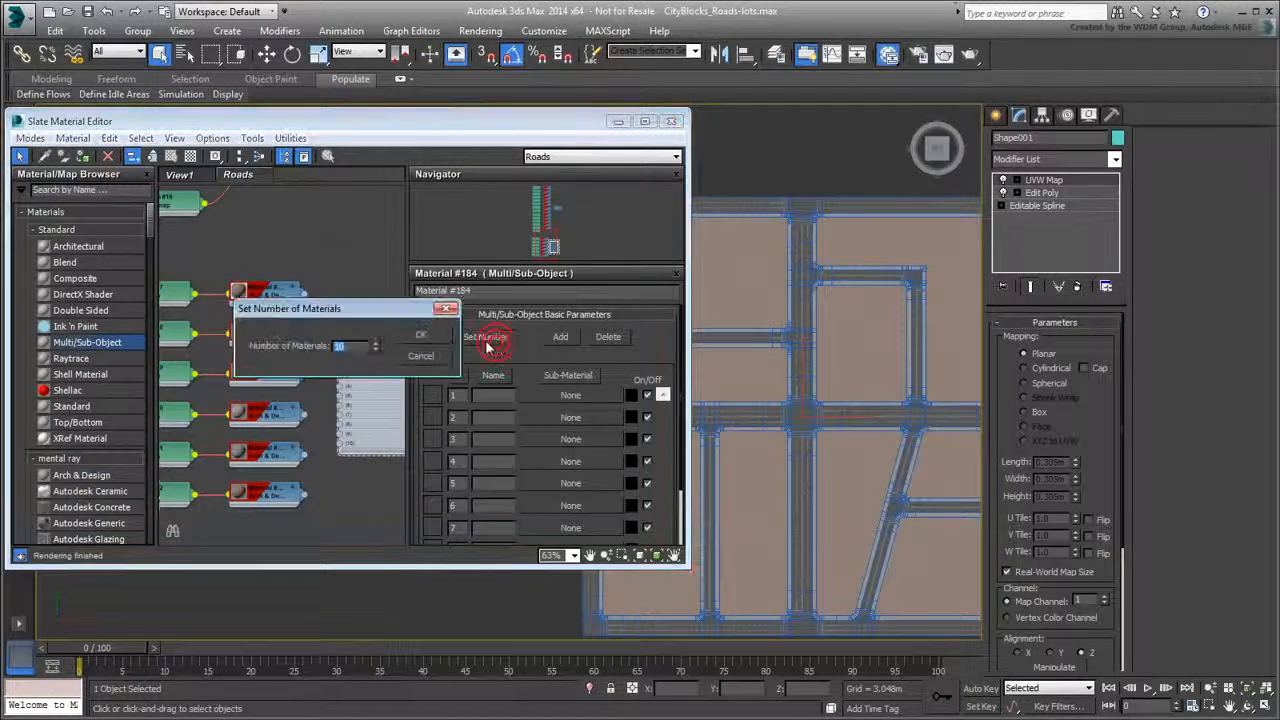
{"action": "left_click", "coordinate": [376, 350]}
{"action": "left_click", "coordinate": [424, 336]}
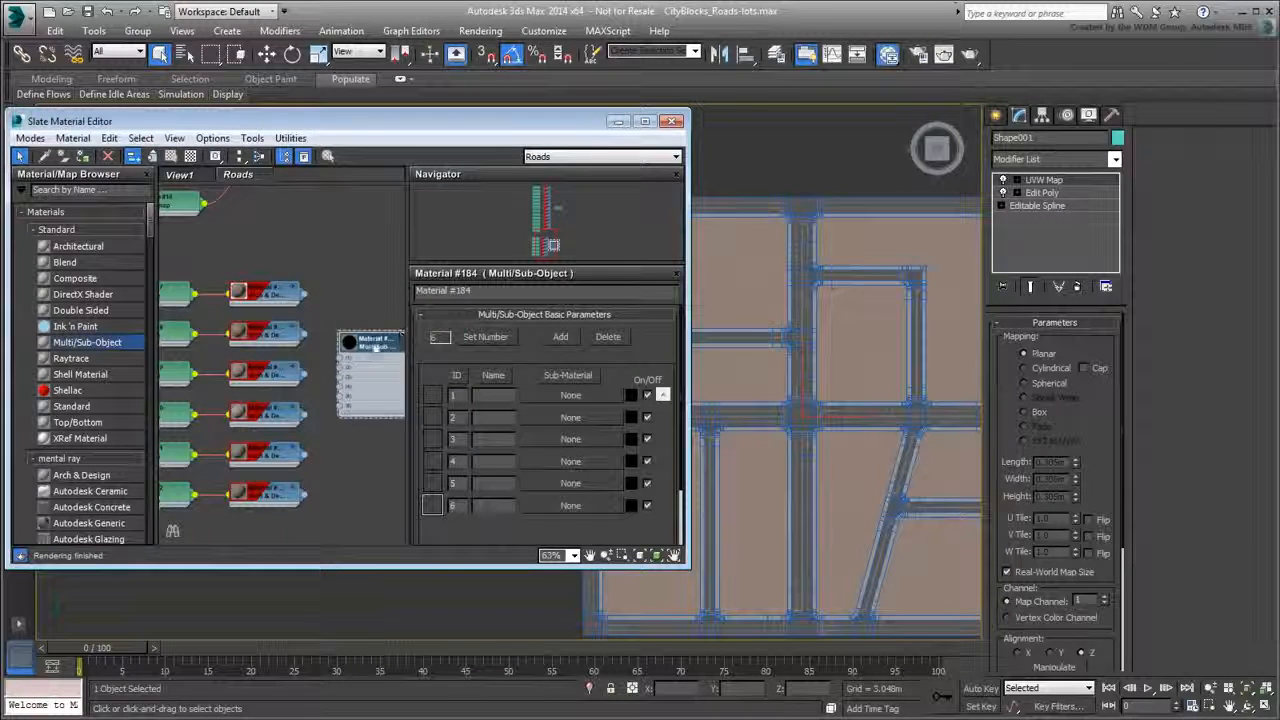
Connect the six pavers materials in order to slots 1 to 6 of the Multi/Sub-Object material
{"action": "left_click_drag", "start_coordinate": [304, 293], "coordinate": [352, 378]}
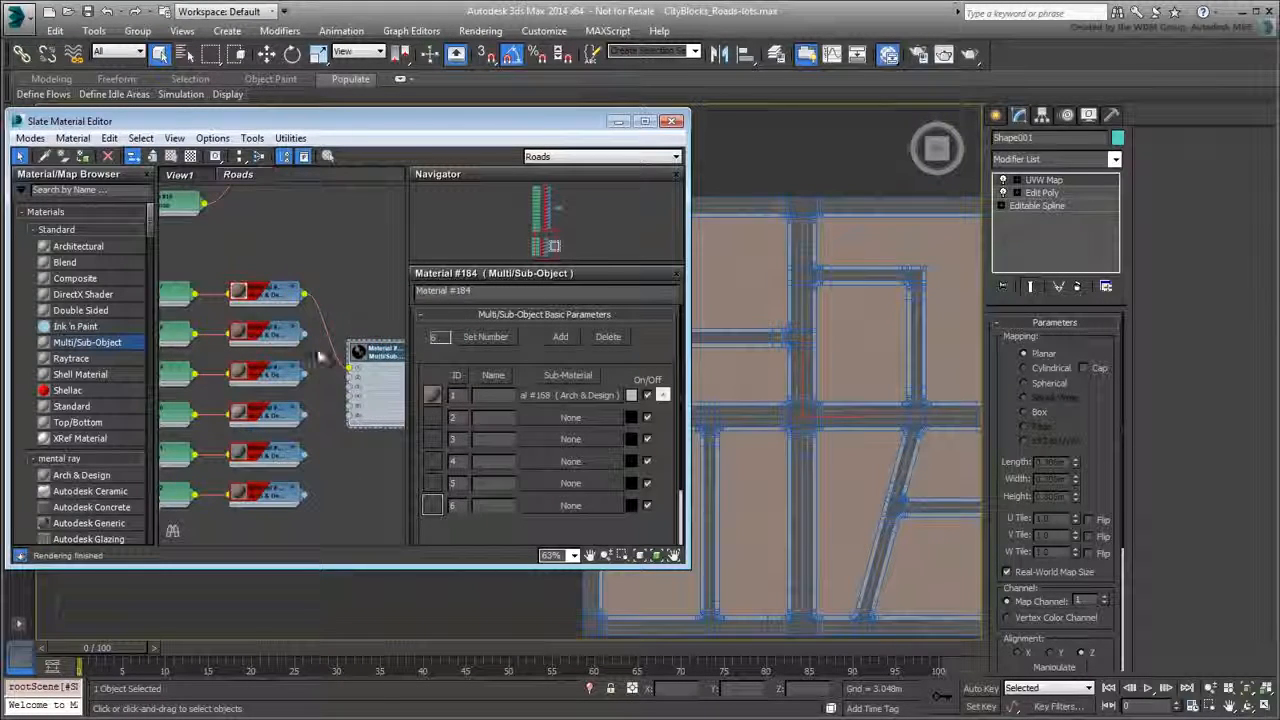
{"action": "left_click_drag", "start_coordinate": [304, 333], "coordinate": [349, 394]}
{"action": "left_click_drag", "start_coordinate": [304, 453], "coordinate": [349, 413]}
{"action": "left_click_drag", "start_coordinate": [304, 492], "coordinate": [350, 420]}
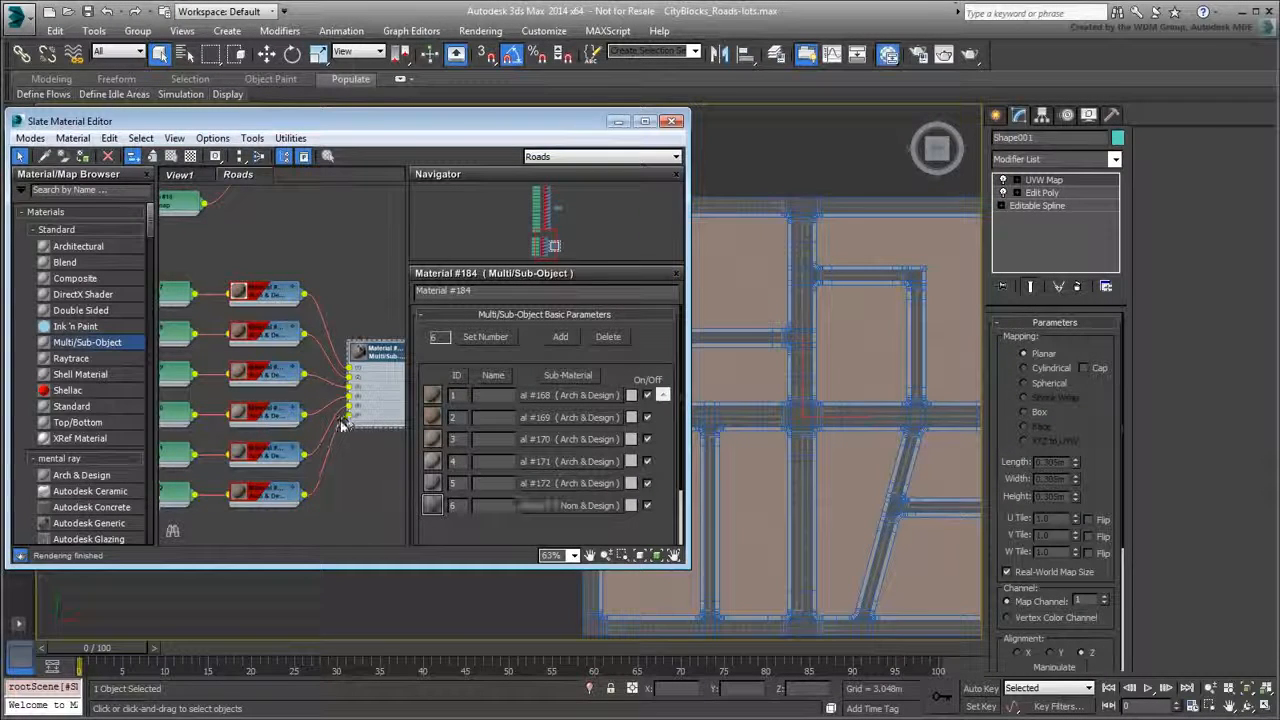
Assign the Multi/Sub-Object material to the lots object and close the Slate Material Editor
{"action": "middle_click_drag", "start_coordinate": [350, 413], "coordinate": [208, 405]}
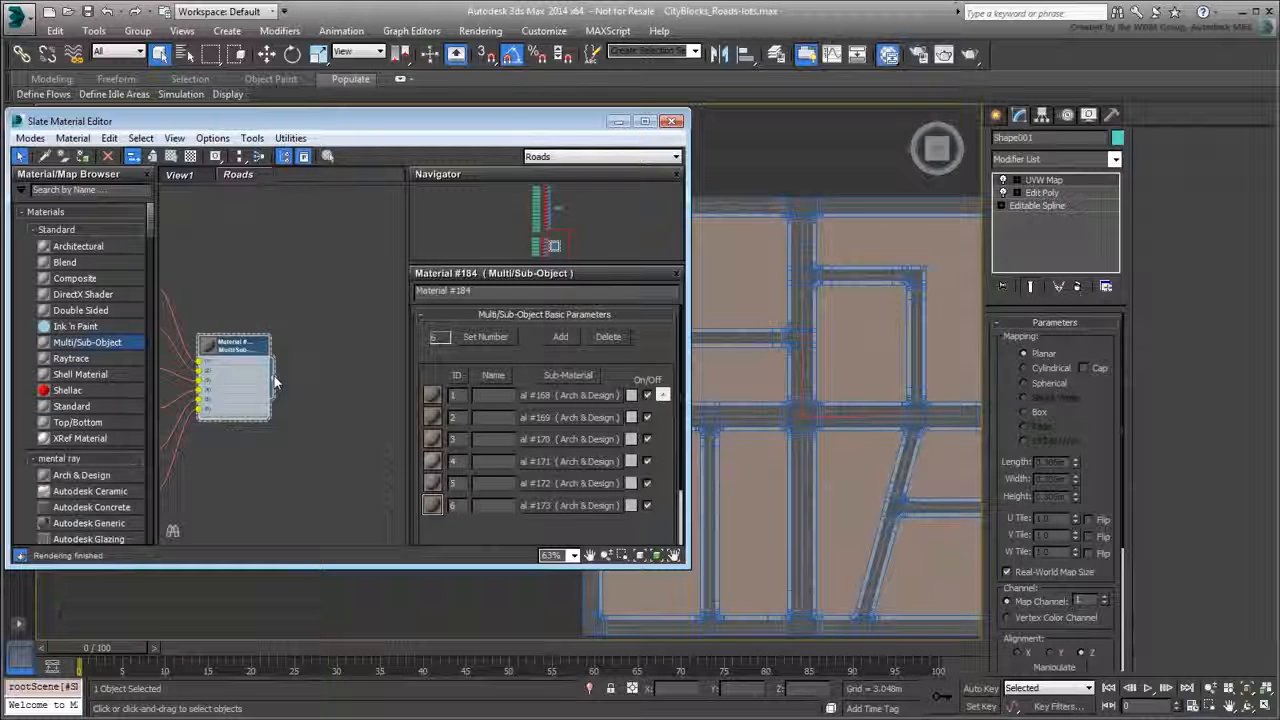
{"action": "left_click_drag", "start_coordinate": [276, 383], "coordinate": [703, 433]}
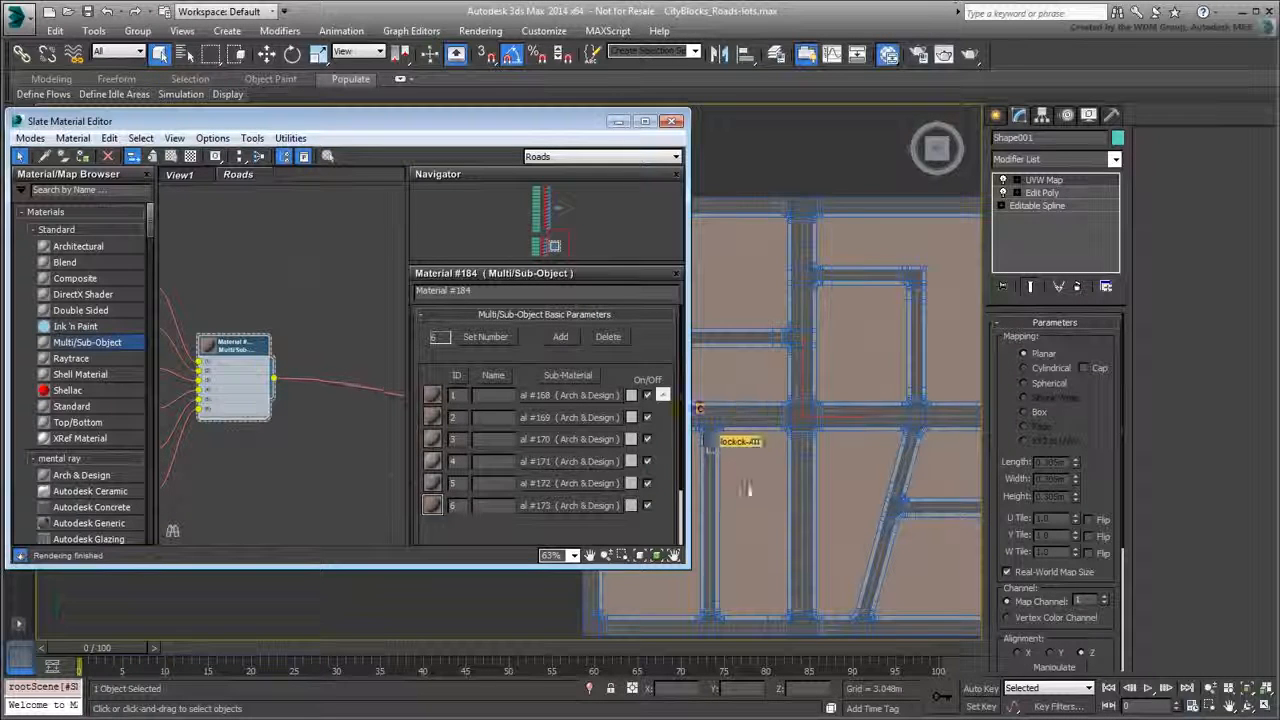
{"action": "left_click_drag", "start_coordinate": [745, 488], "coordinate": [747, 484]}
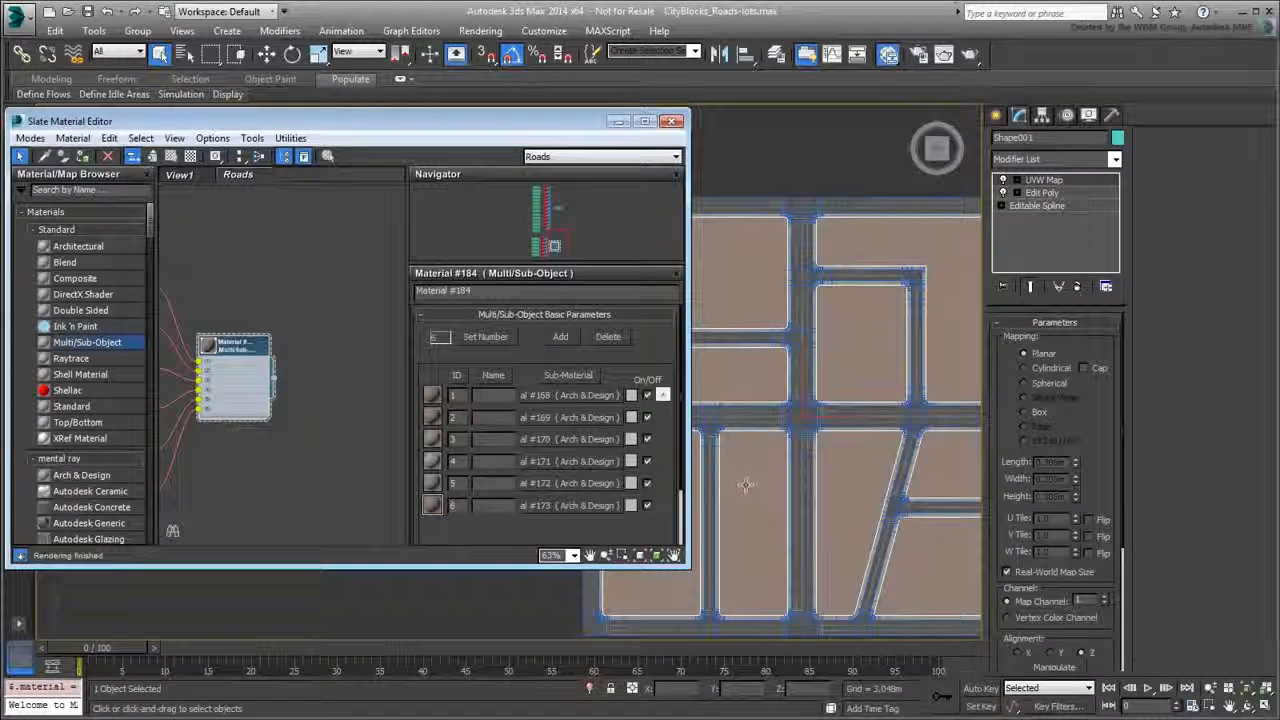
{"action": "left_click_drag", "start_coordinate": [484, 134], "coordinate": [330, 154]}
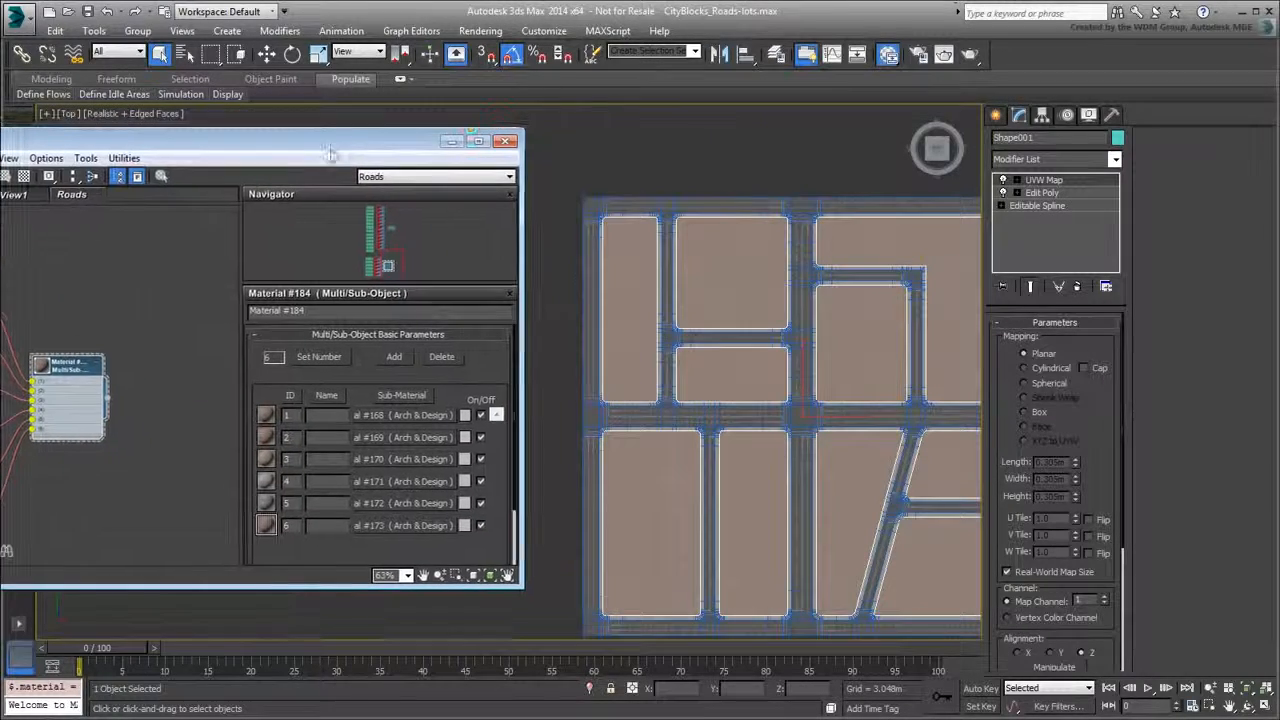
{"action": "middle_click_drag", "start_coordinate": [770, 355], "coordinate": [700, 357]}
{"action": "scroll", "coordinate": [752, 405], "scroll_direction": "up", "scroll_amount": 6}
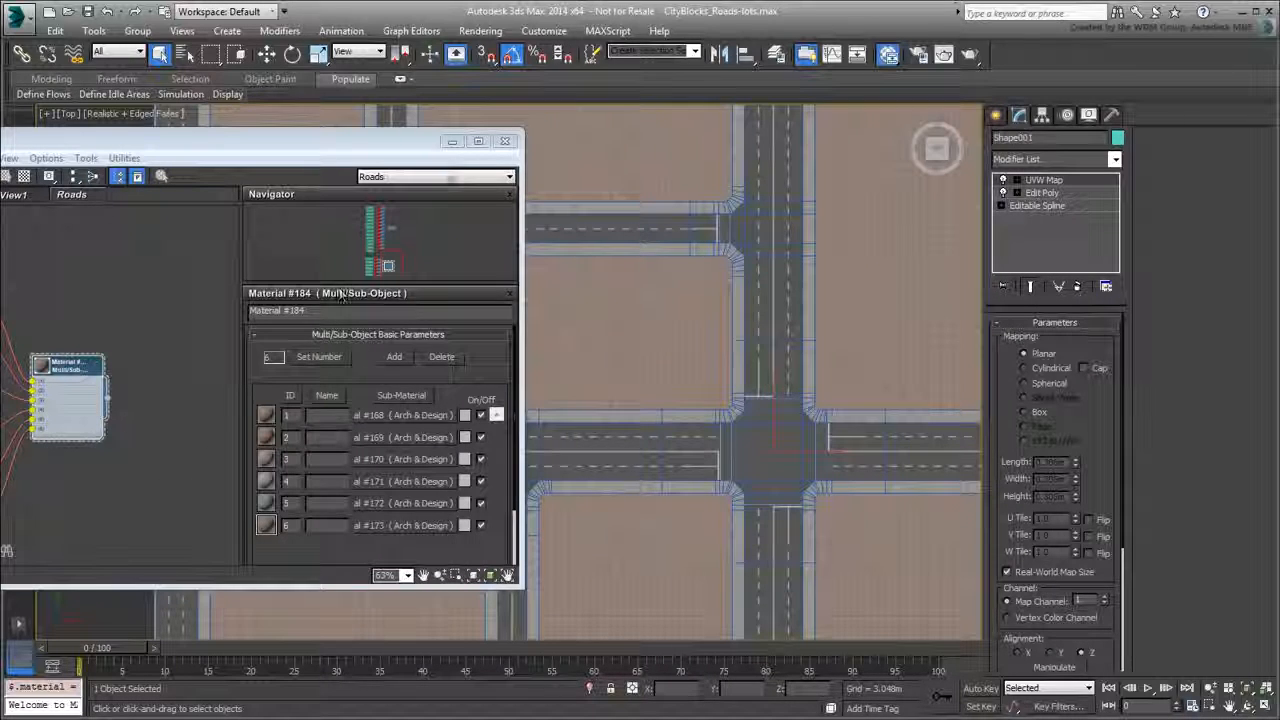
{"action": "left_click", "coordinate": [504, 141]}
Convert the lots object to an Editable Poly and start editing at polygon level
{"action": "scroll", "coordinate": [700, 306], "scroll_direction": "down", "scroll_amount": 5}
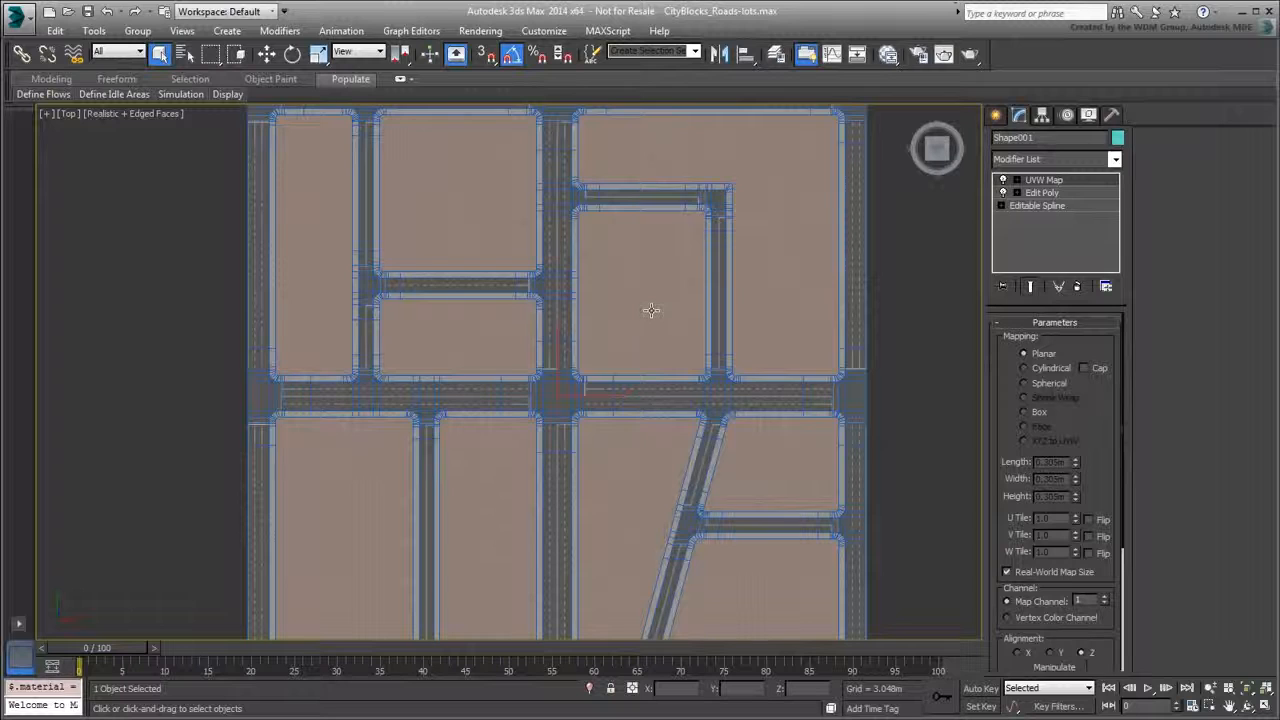
{"action": "right_click", "coordinate": [649, 306]}
{"action": "mouse_move", "coordinate": [686, 456]}
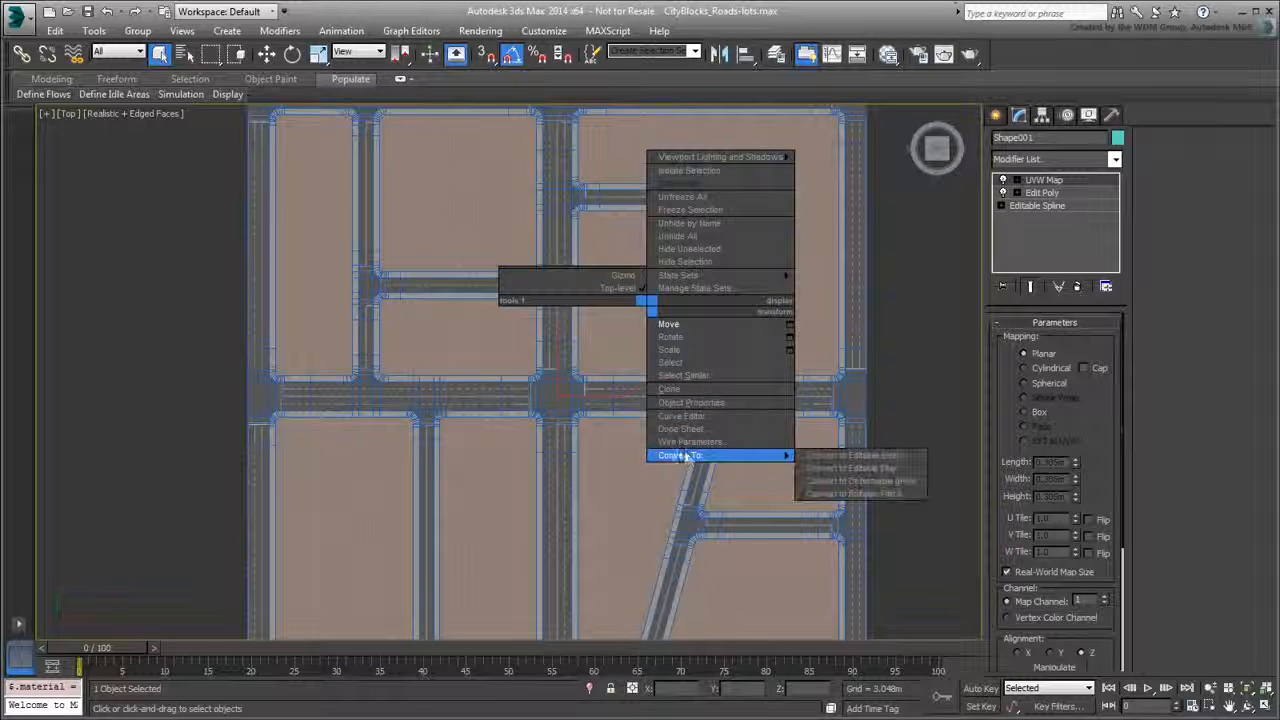
{"action": "left_click", "coordinate": [860, 468]}
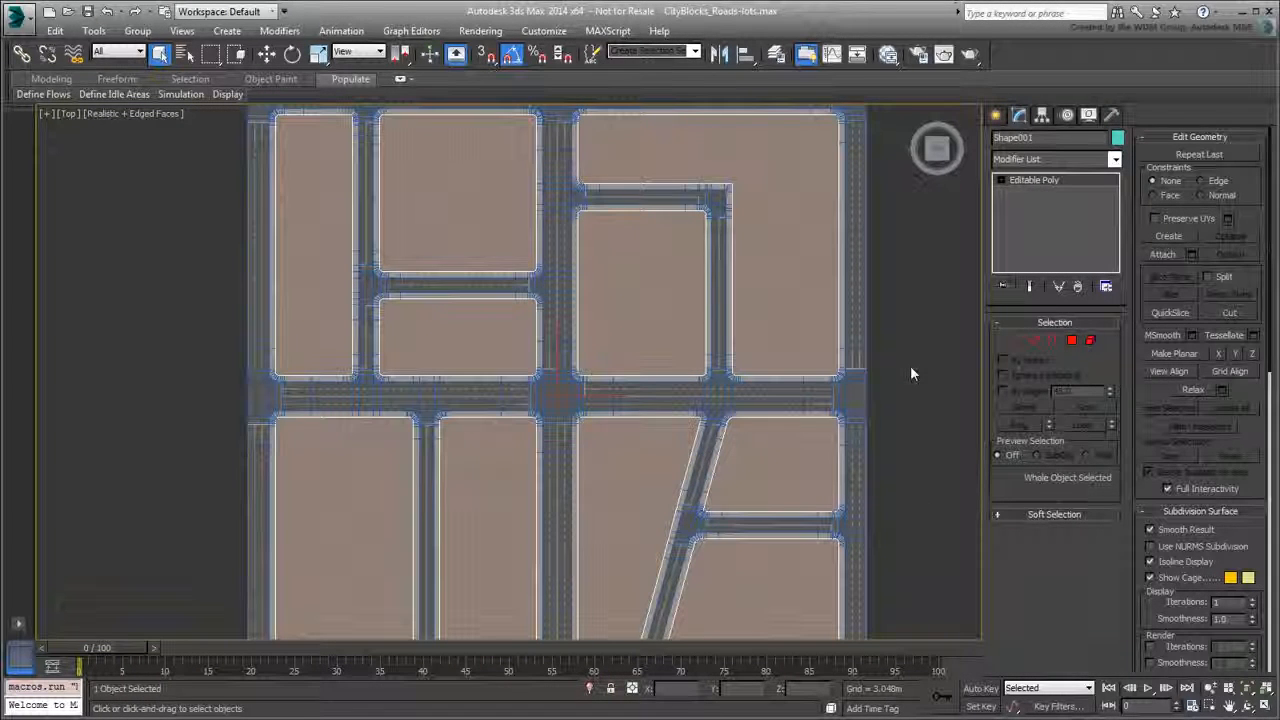
{"action": "left_click", "coordinate": [1074, 344]}
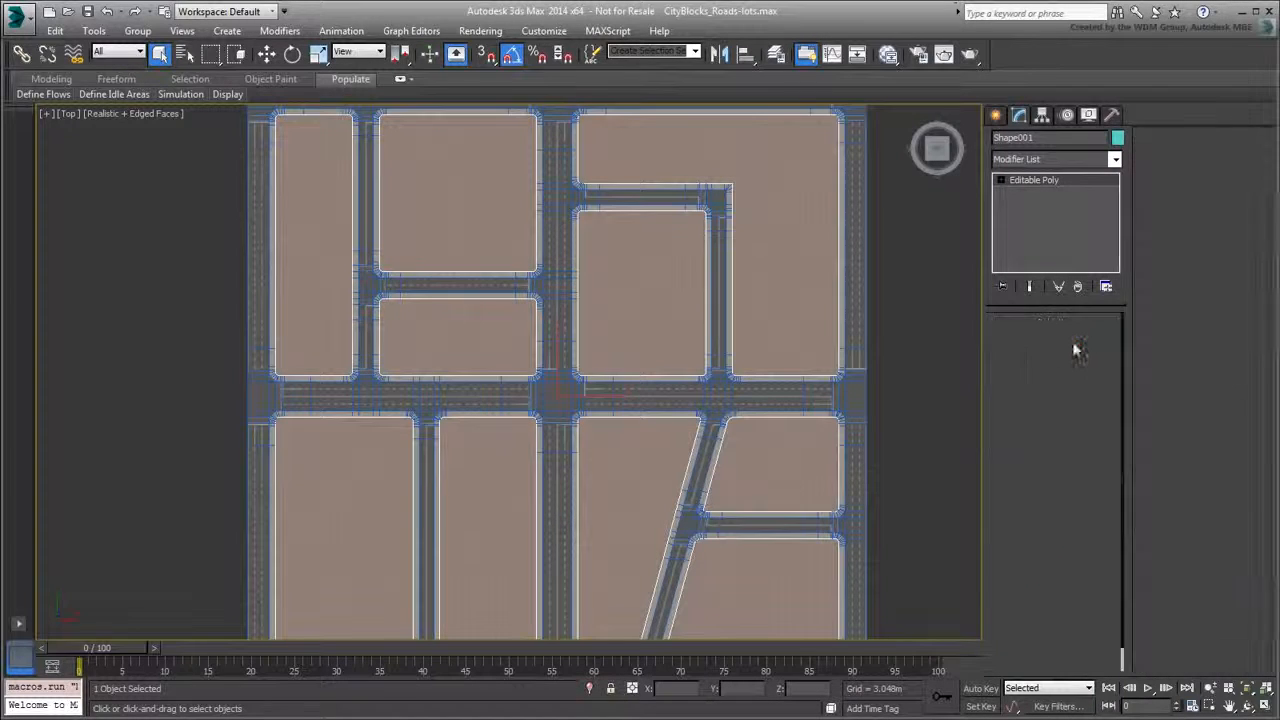
Select several lots one at a time to check their material IDs, toggling the shading of selected faces
{"action": "left_click", "coordinate": [322, 263]}
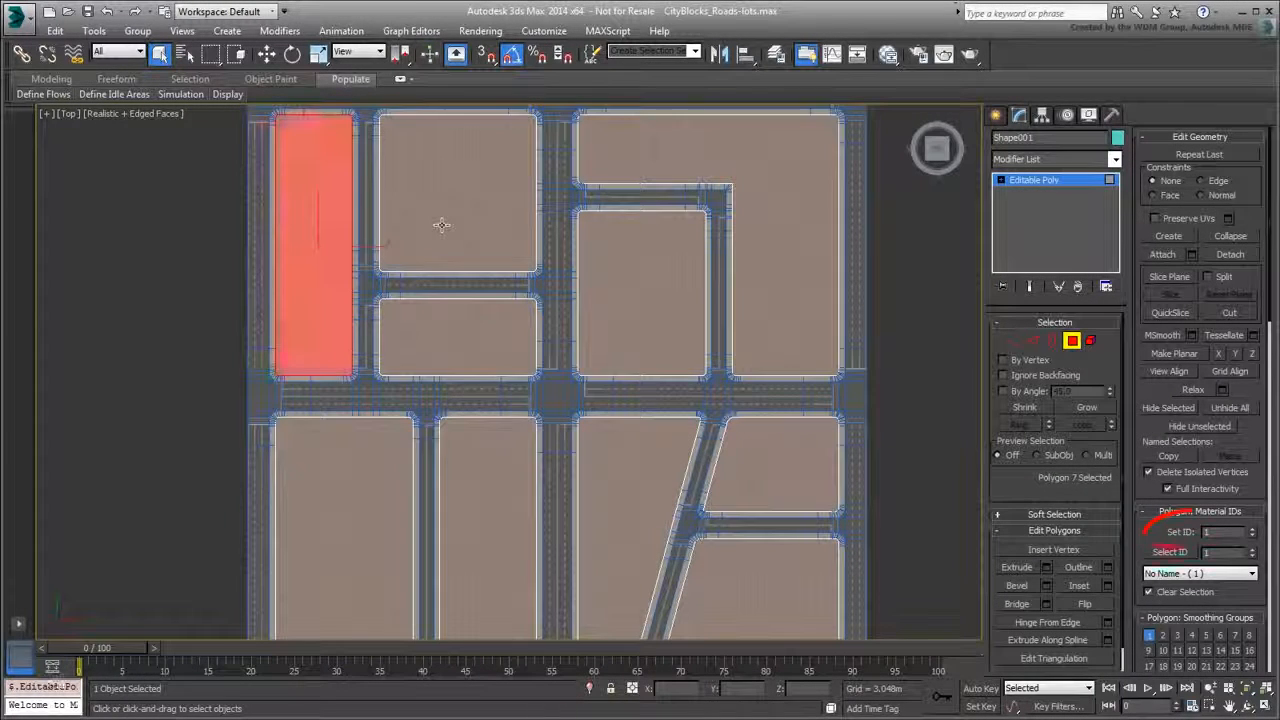
{"action": "left_click", "coordinate": [441, 225]}
{"action": "left_click", "coordinate": [443, 323]}
{"action": "left_click", "coordinate": [666, 323]}
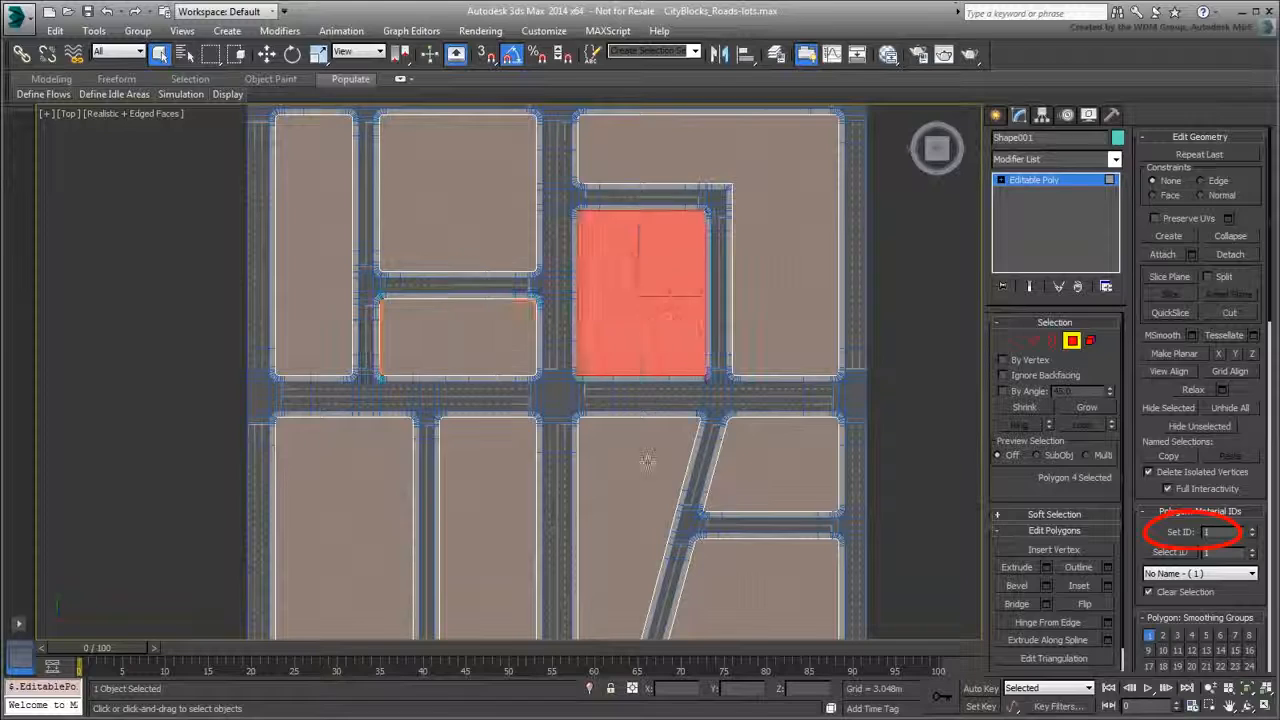
{"action": "left_click", "coordinate": [646, 463]}
{"action": "key", "text": "F2"}
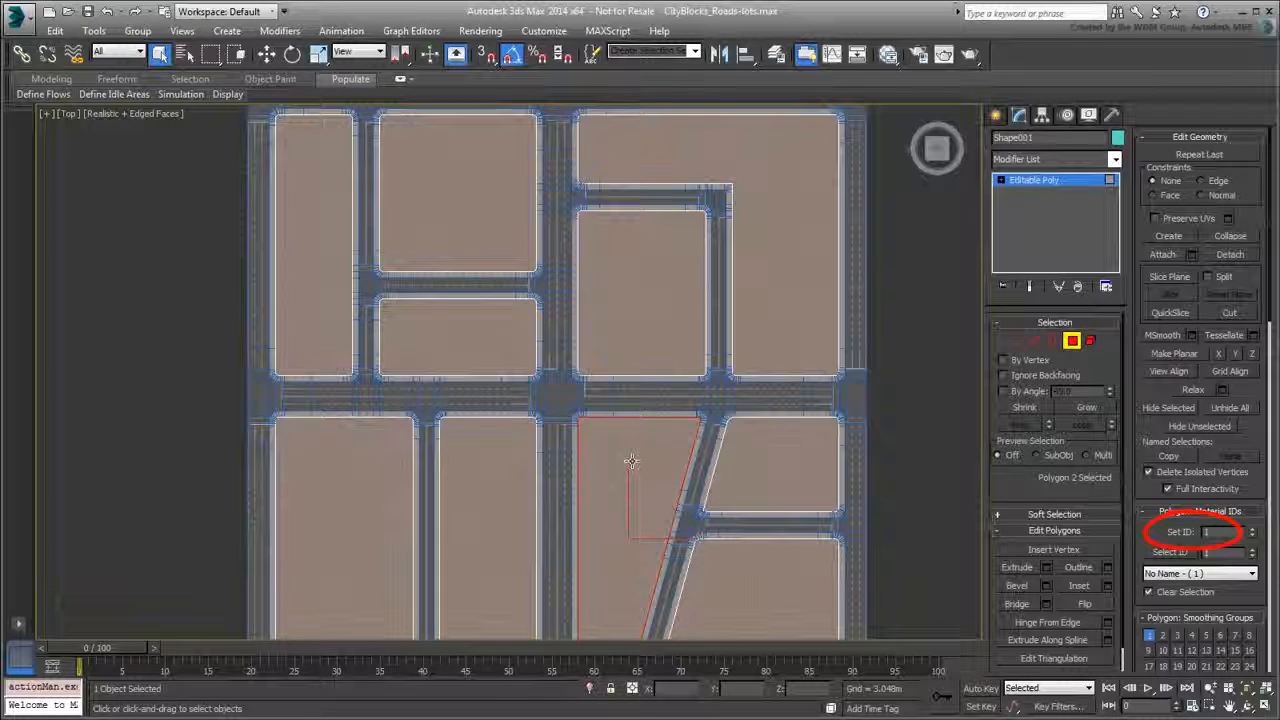
{"action": "key", "text": "F2"}
{"action": "scroll", "coordinate": [514, 437], "scroll_direction": "down", "scroll_amount": 3}
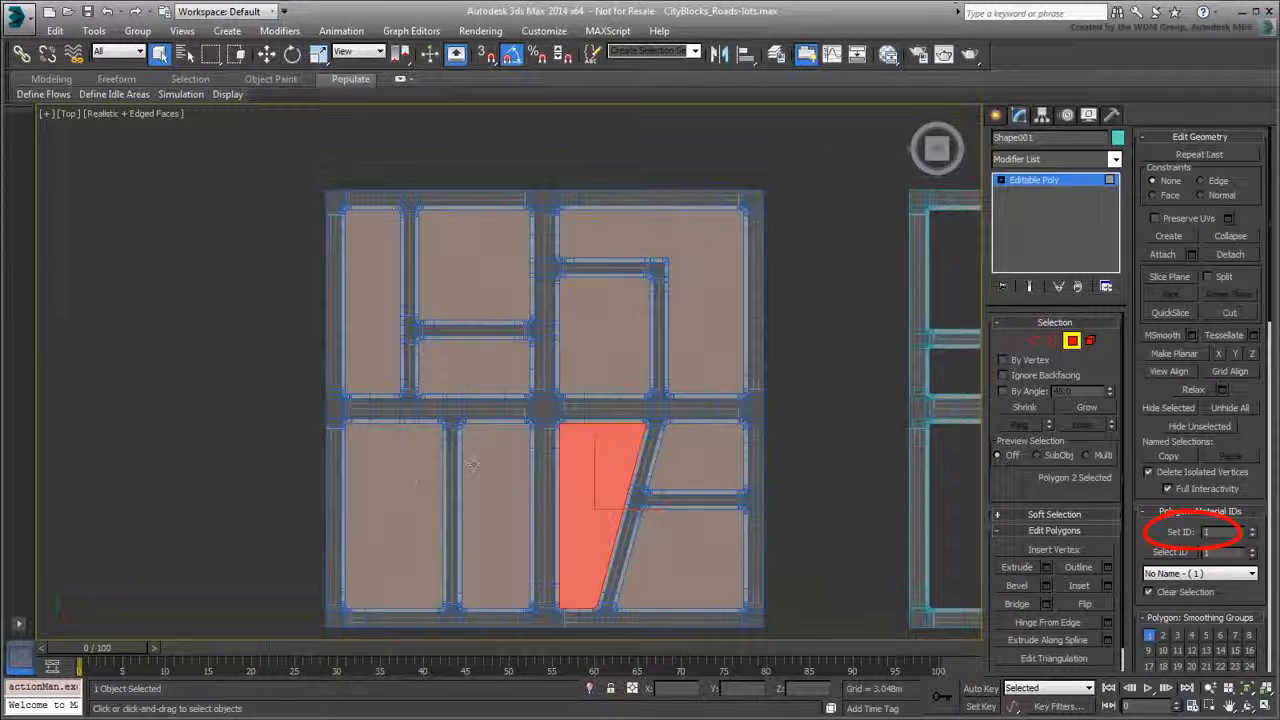
Raise the material ID by one for the lower lot just left of the central road and the narrow upper-left corner lot
{"action": "left_click", "coordinate": [495, 480]}
{"action": "left_click", "coordinate": [378, 318], "text": "ctrl"}
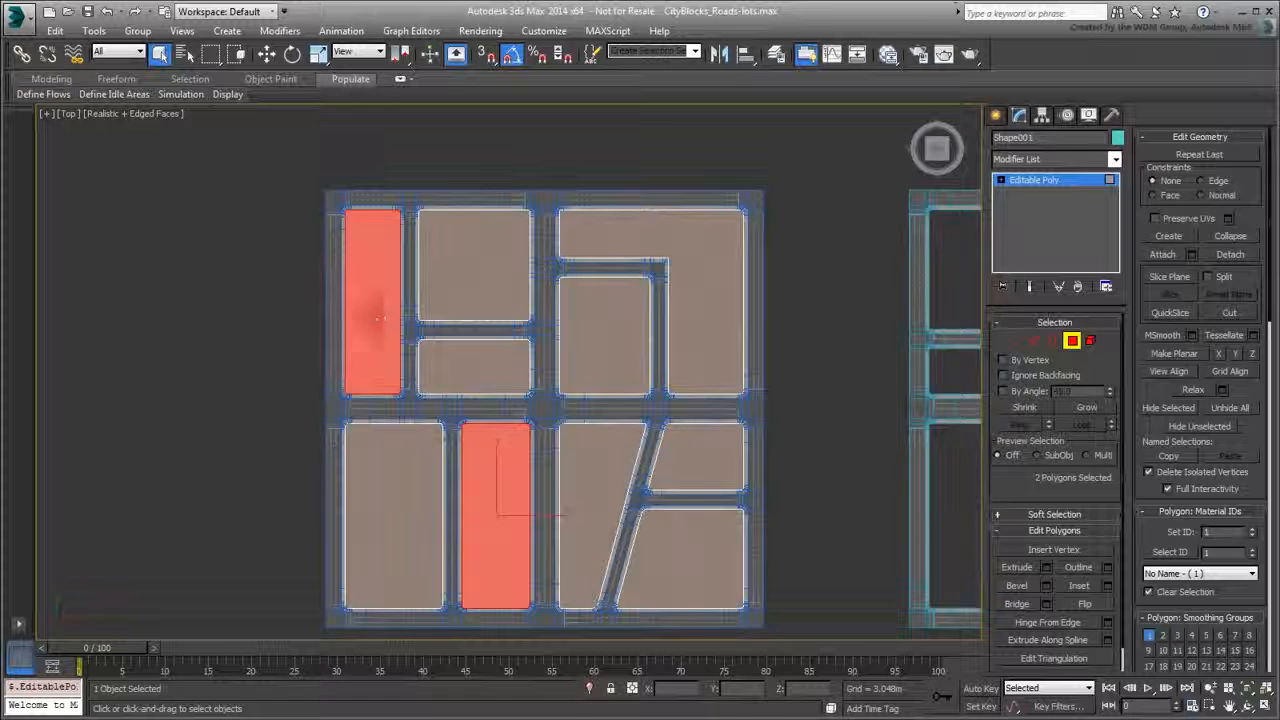
{"action": "left_click", "coordinate": [1251, 529]}
Give the square upper lot and the slanted lot a new shared material ID, and the L-shaped lot and the small lot below the square another
{"action": "left_click", "coordinate": [489, 299]}
{"action": "left_click", "coordinate": [605, 460], "text": "ctrl"}
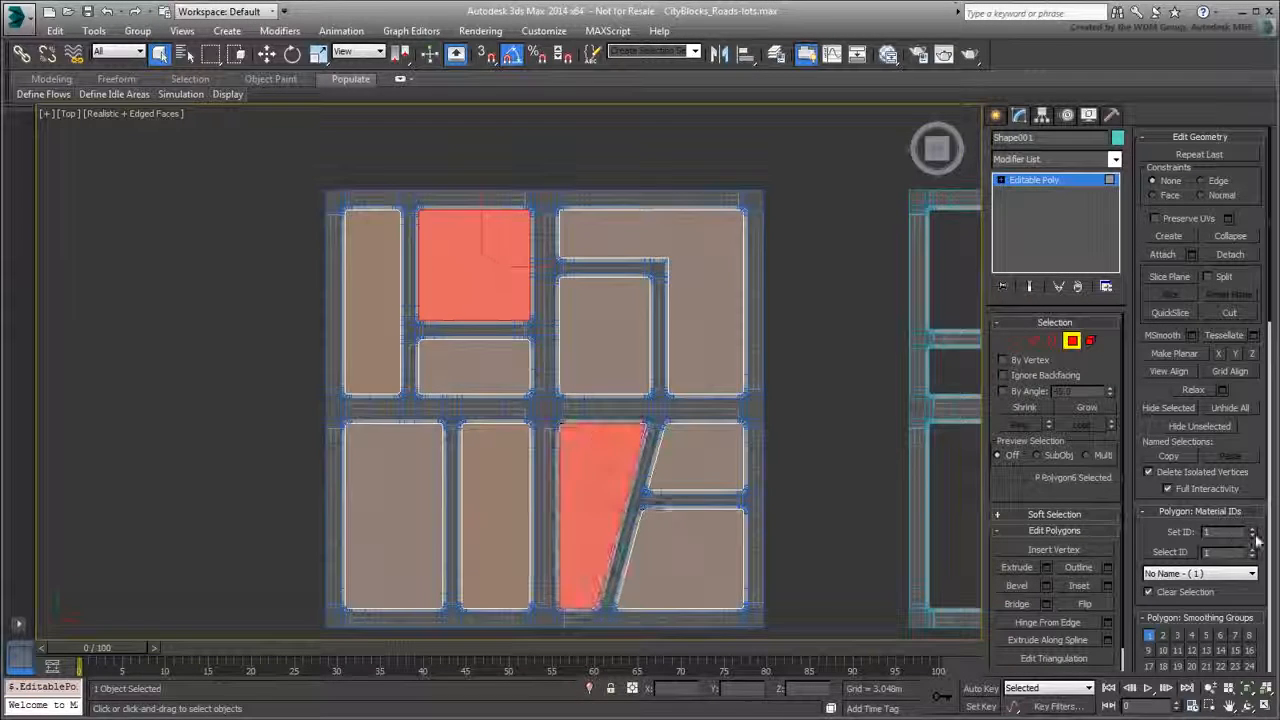
{"action": "left_click", "coordinate": [678, 323]}
{"action": "left_click", "coordinate": [497, 354], "text": "ctrl"}
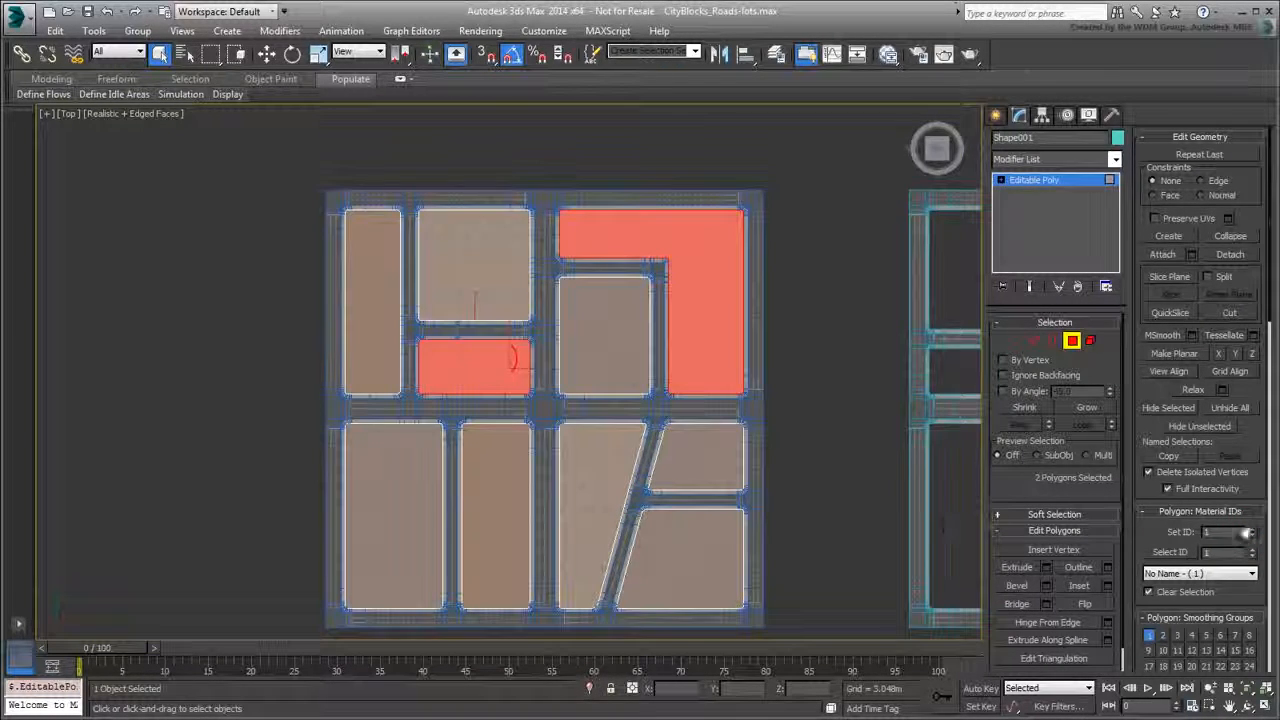
Assign a different material ID to each of the two lots east of the slanted road, and leave polygon level
{"action": "left_click", "coordinate": [700, 455]}
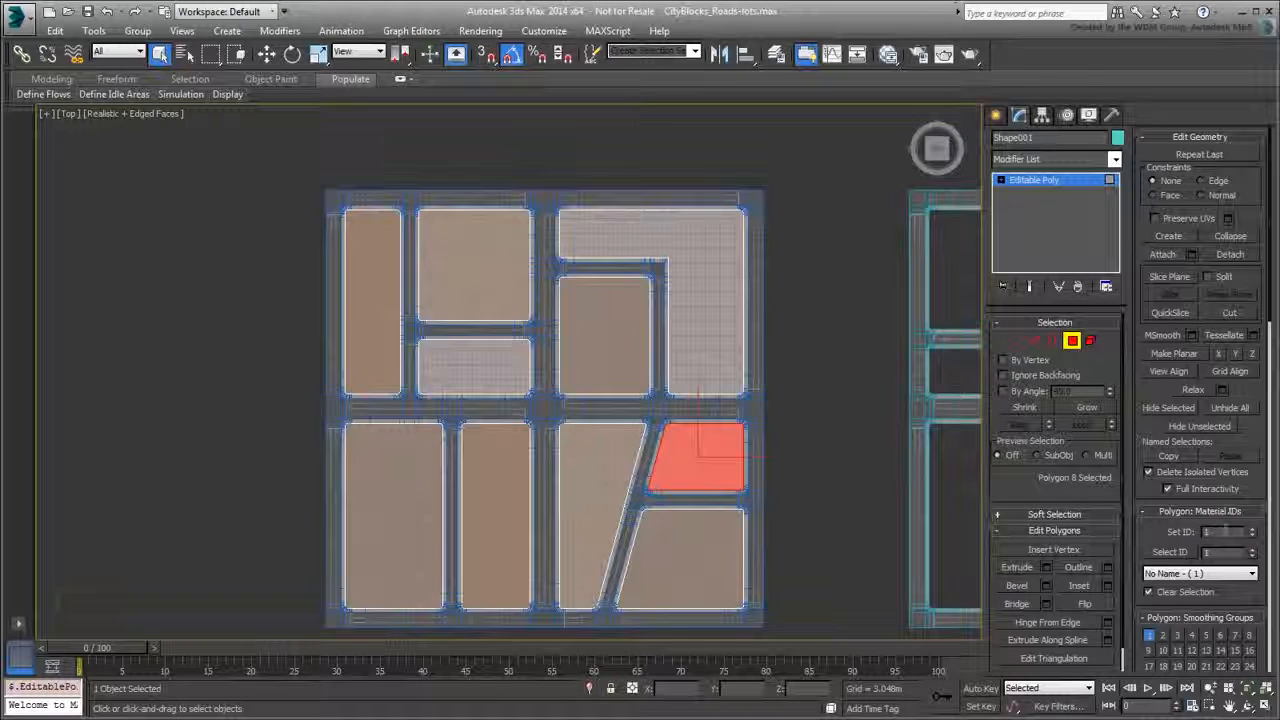
{"action": "left_click", "coordinate": [679, 552]}
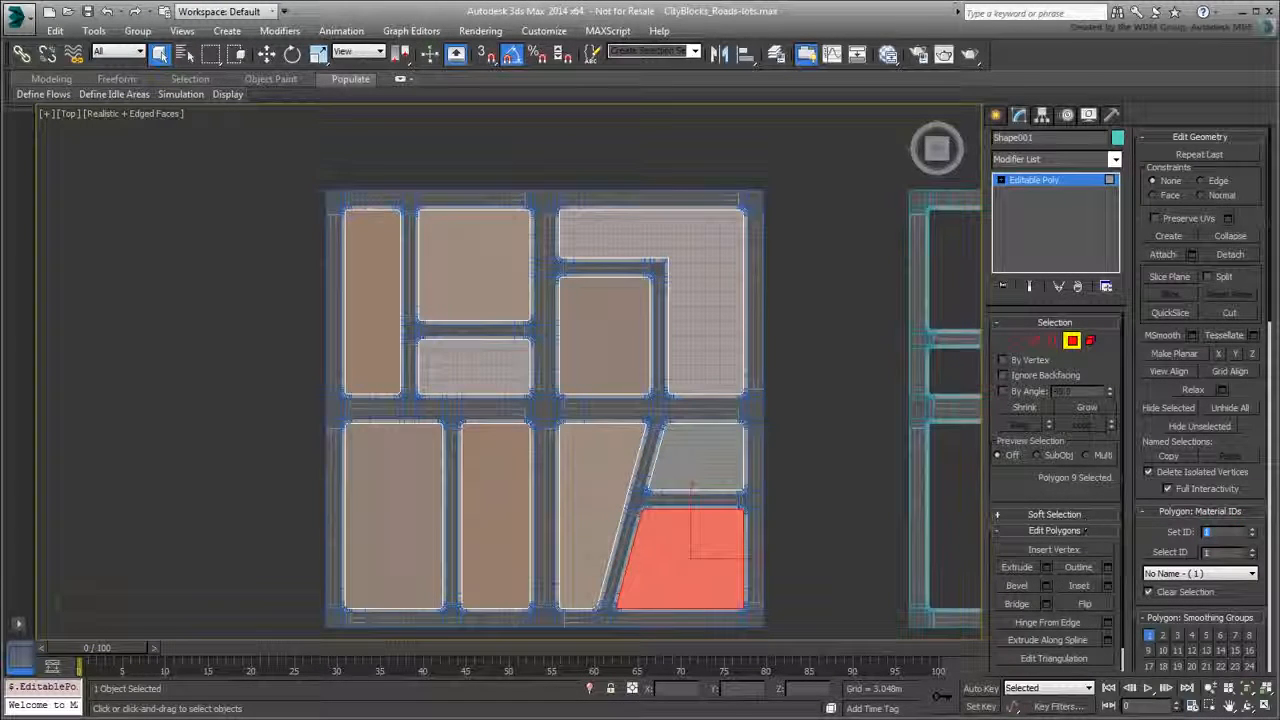
{"action": "left_click", "coordinate": [805, 409]}
{"action": "middle_click_drag", "start_coordinate": [564, 426], "coordinate": [547, 389]}
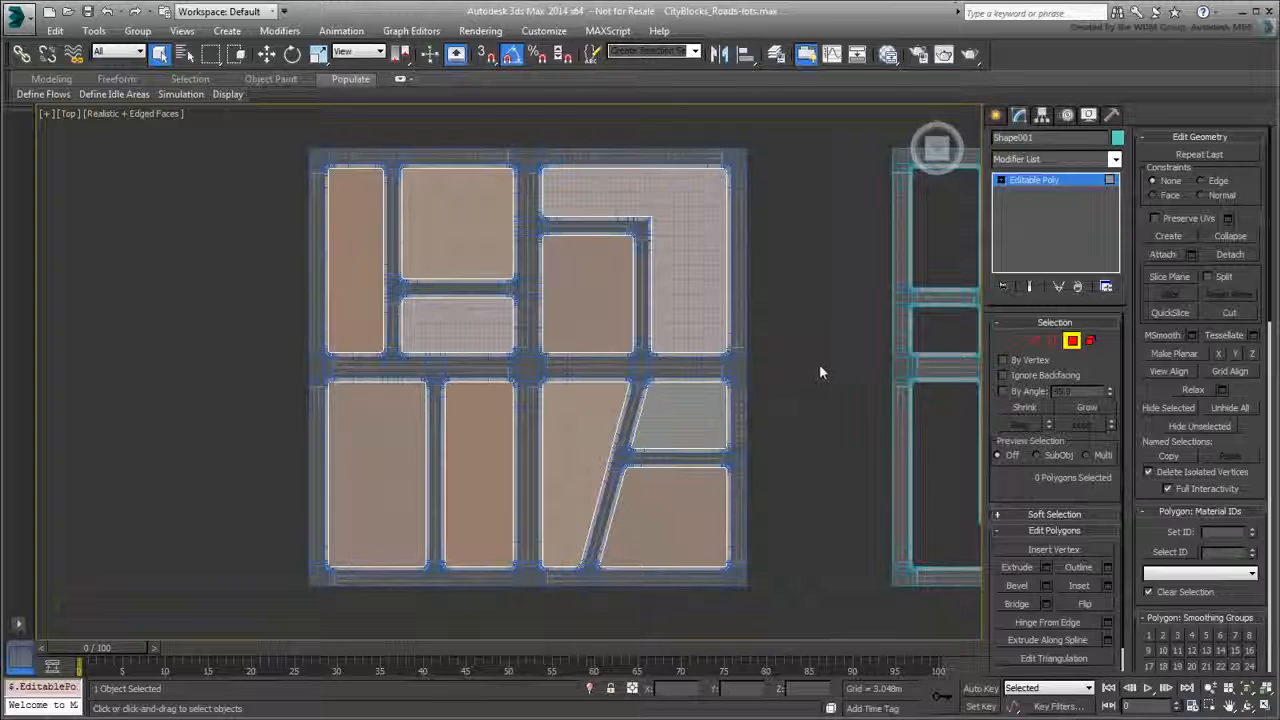
{"action": "key", "text": "4"}
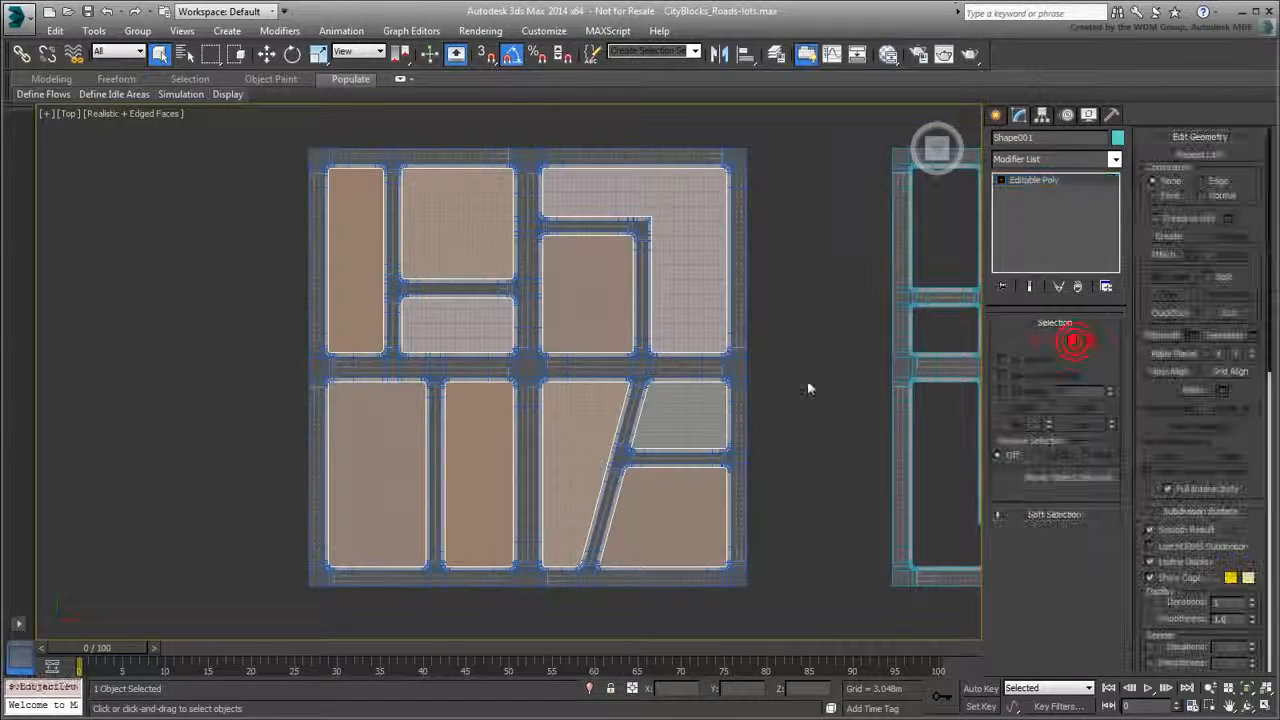
Attach the lots object to CityBlock-A with Match Material IDs to Material and Condense Material and IDs
{"action": "scroll", "coordinate": [512, 360], "scroll_direction": "up", "scroll_amount": 15}
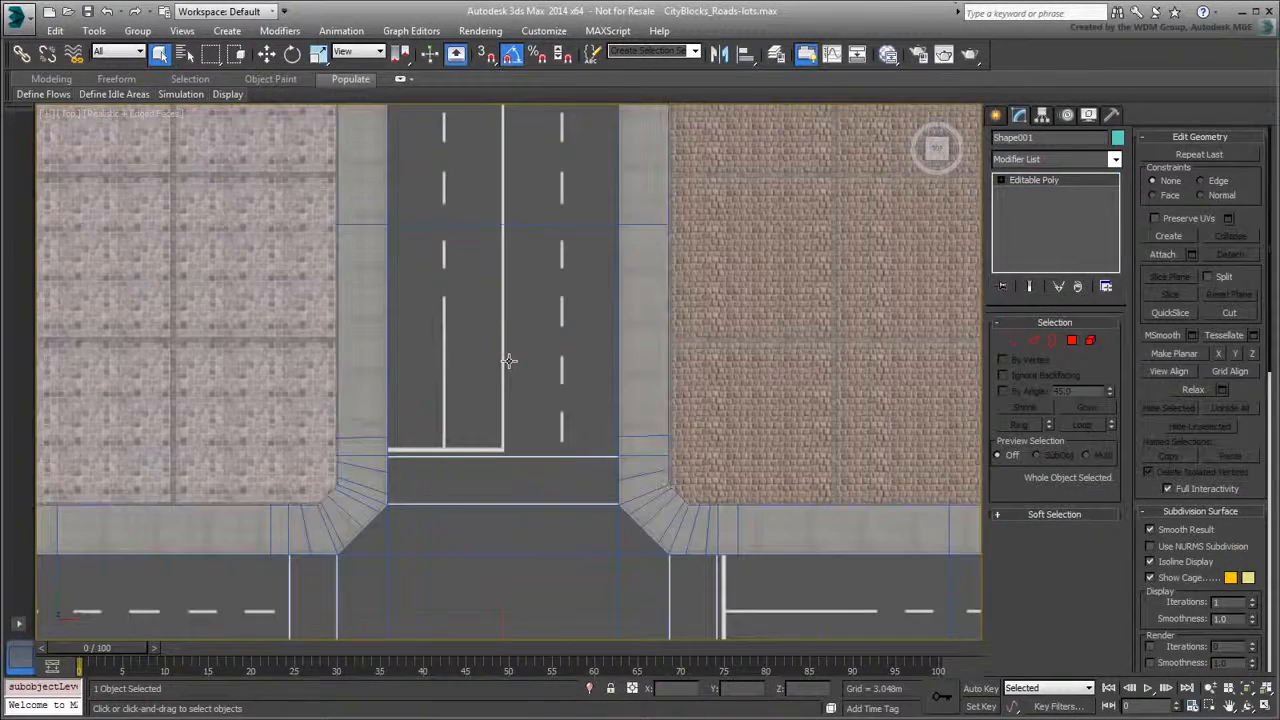
{"action": "scroll", "coordinate": [477, 429], "scroll_direction": "down", "scroll_amount": 15}
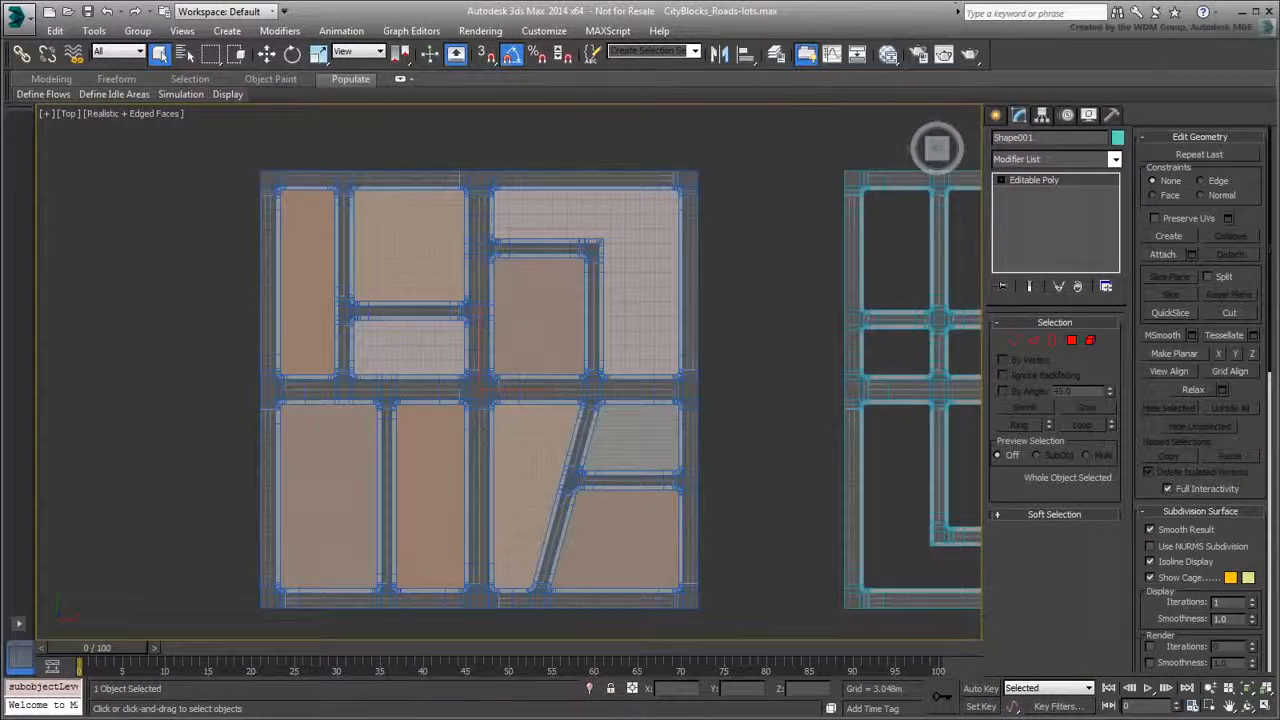
{"action": "middle_click_drag", "start_coordinate": [738, 449], "coordinate": [718, 429]}
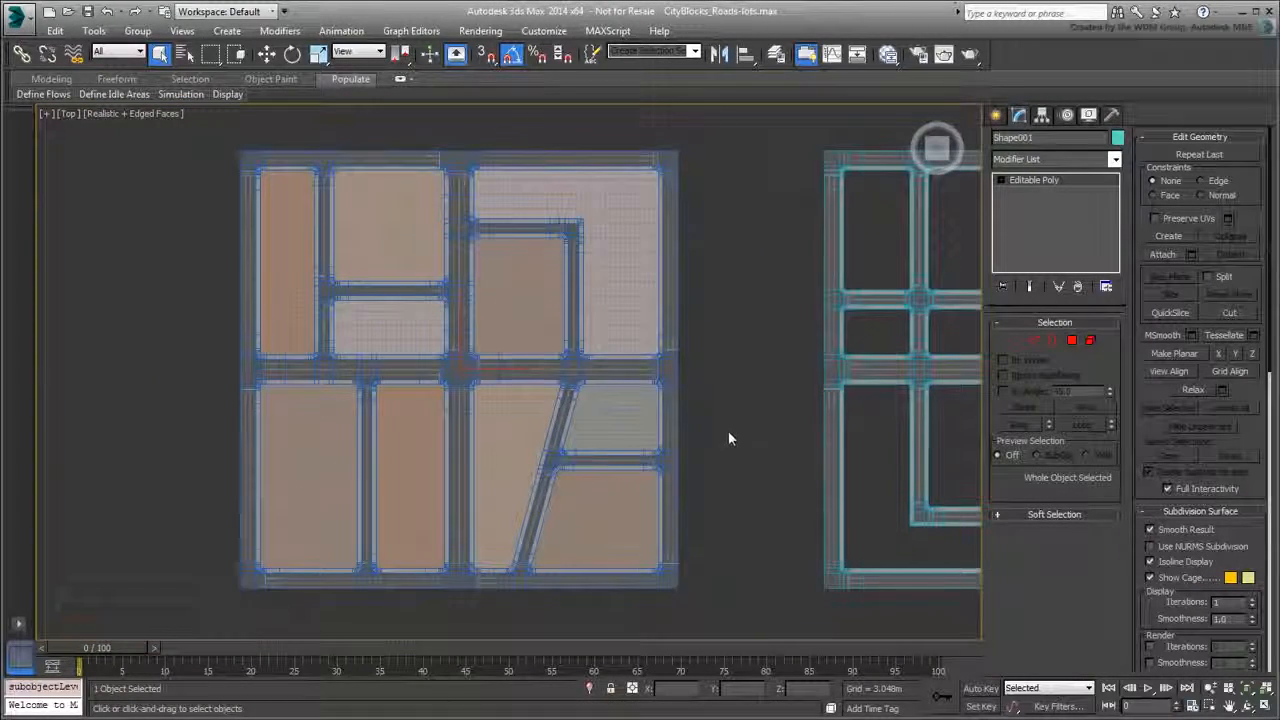
{"action": "left_click", "coordinate": [505, 372]}
{"action": "key", "text": "w"}
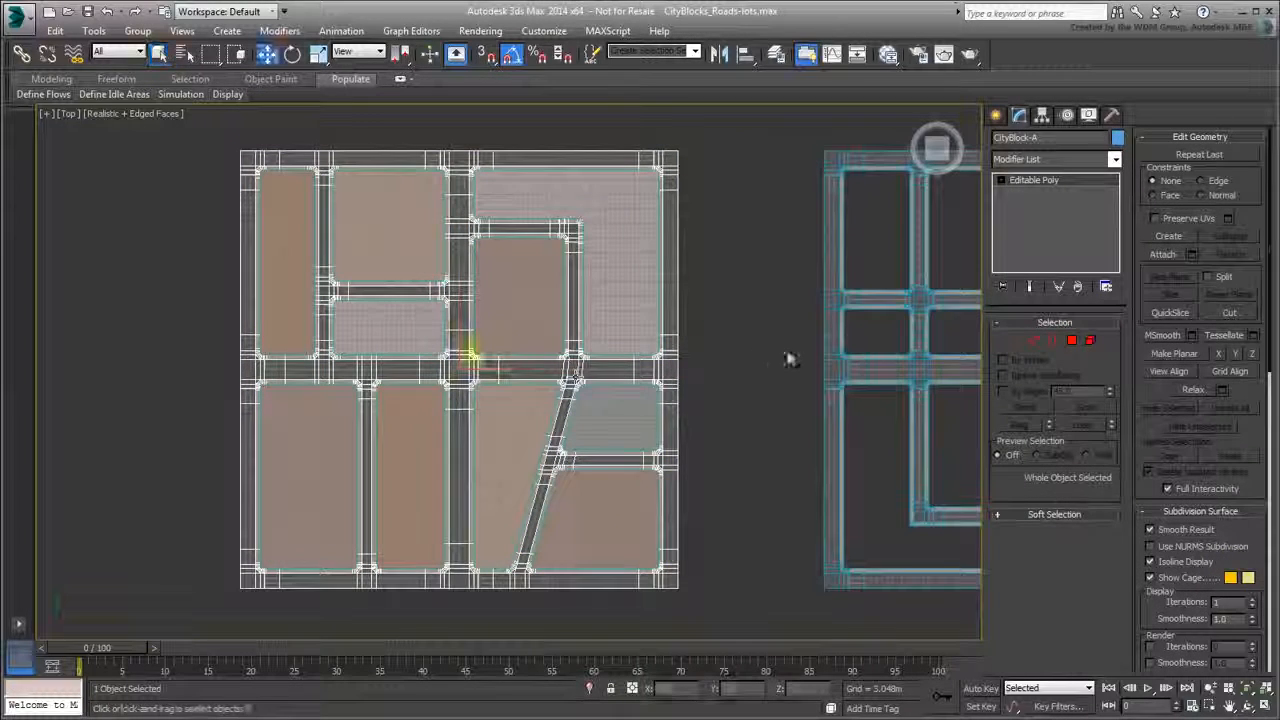
{"action": "left_click", "coordinate": [1163, 256]}
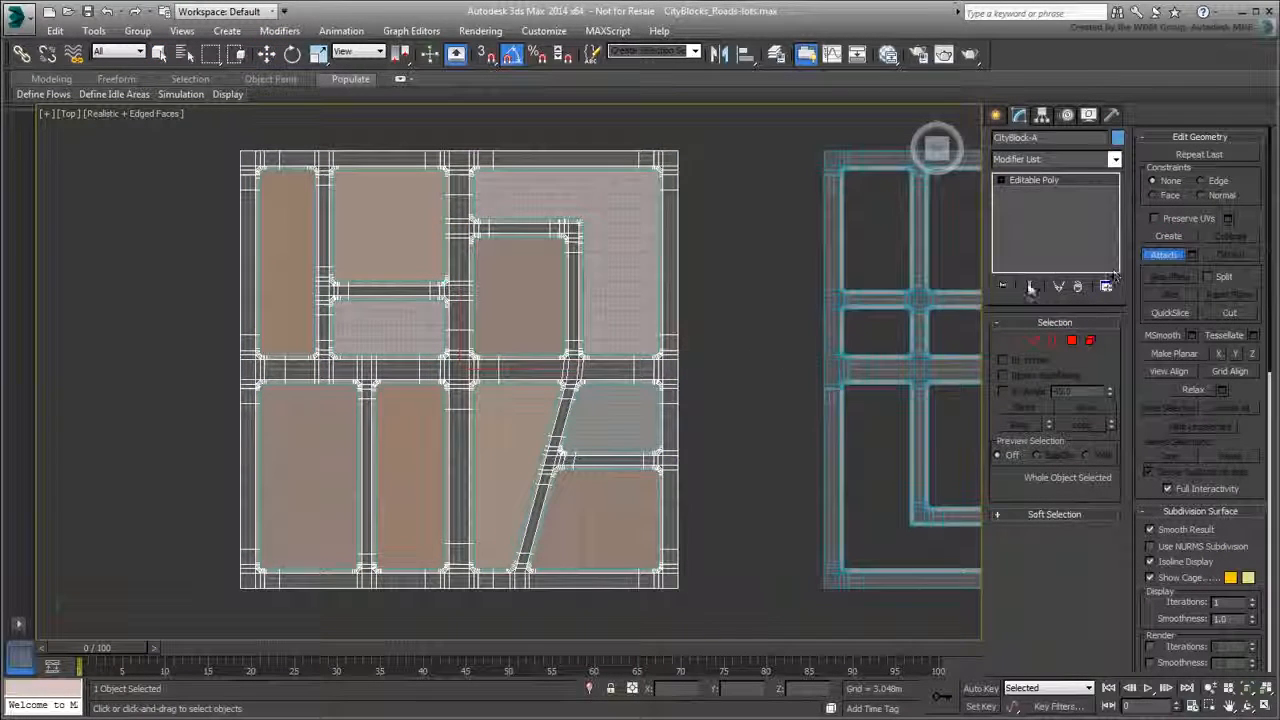
{"action": "left_click", "coordinate": [627, 276]}
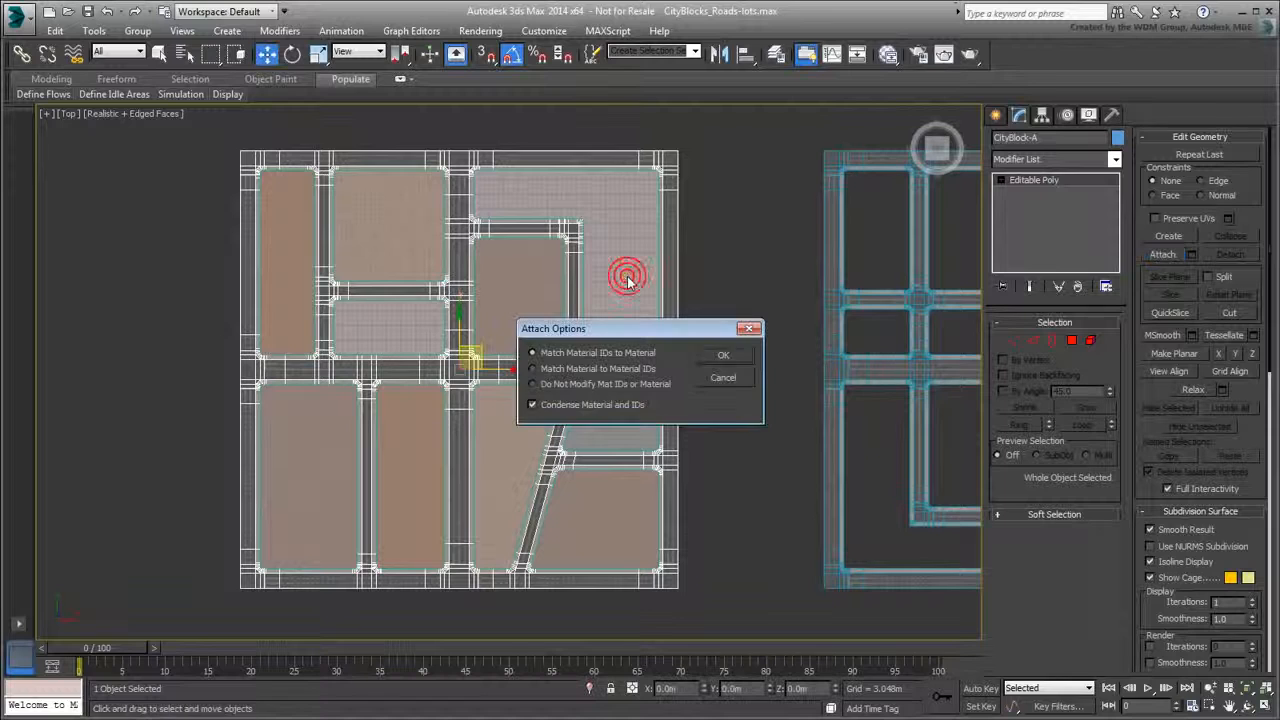
{"action": "left_click", "coordinate": [725, 356]}
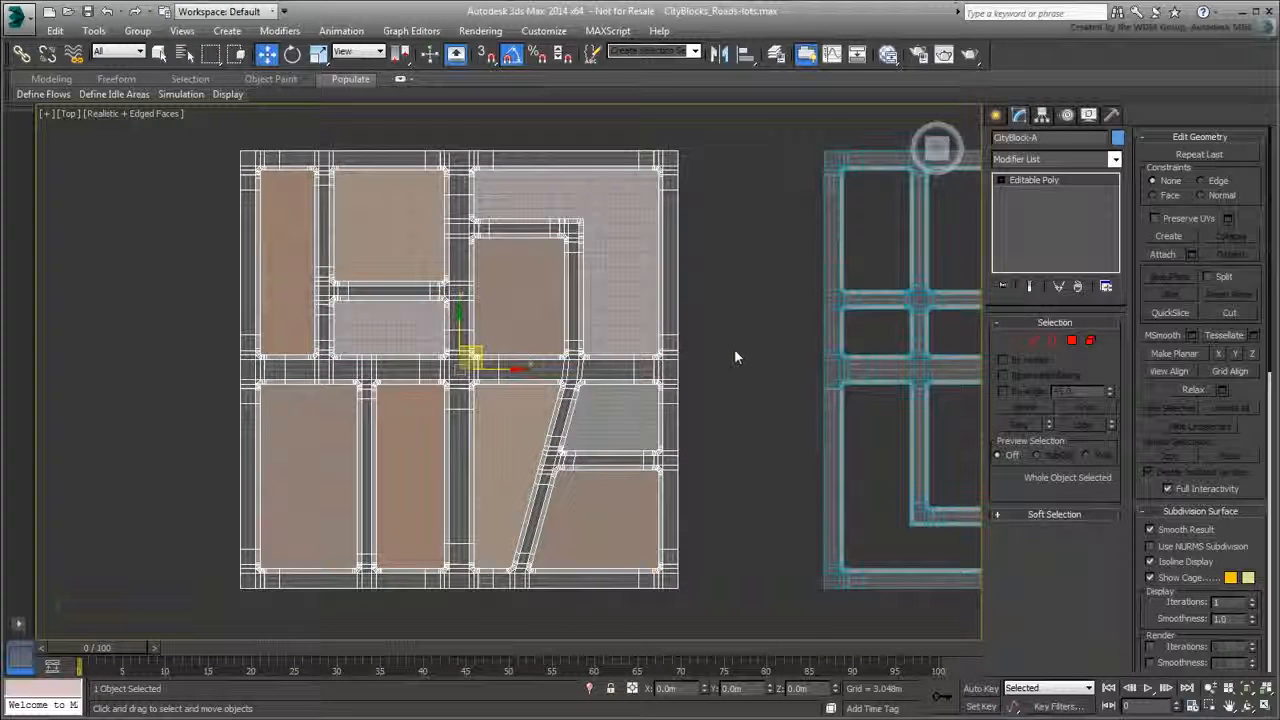
{"action": "mouse_move", "coordinate": [488, 345]}
{"action": "left_mouse_down"}
{"action": "mouse_move", "coordinate": [473, 310]}
{"action": "mouse_move", "coordinate": [490, 348]}
{"action": "left_mouse_up"}
{"action": "right_click", "coordinate": [490, 348]}
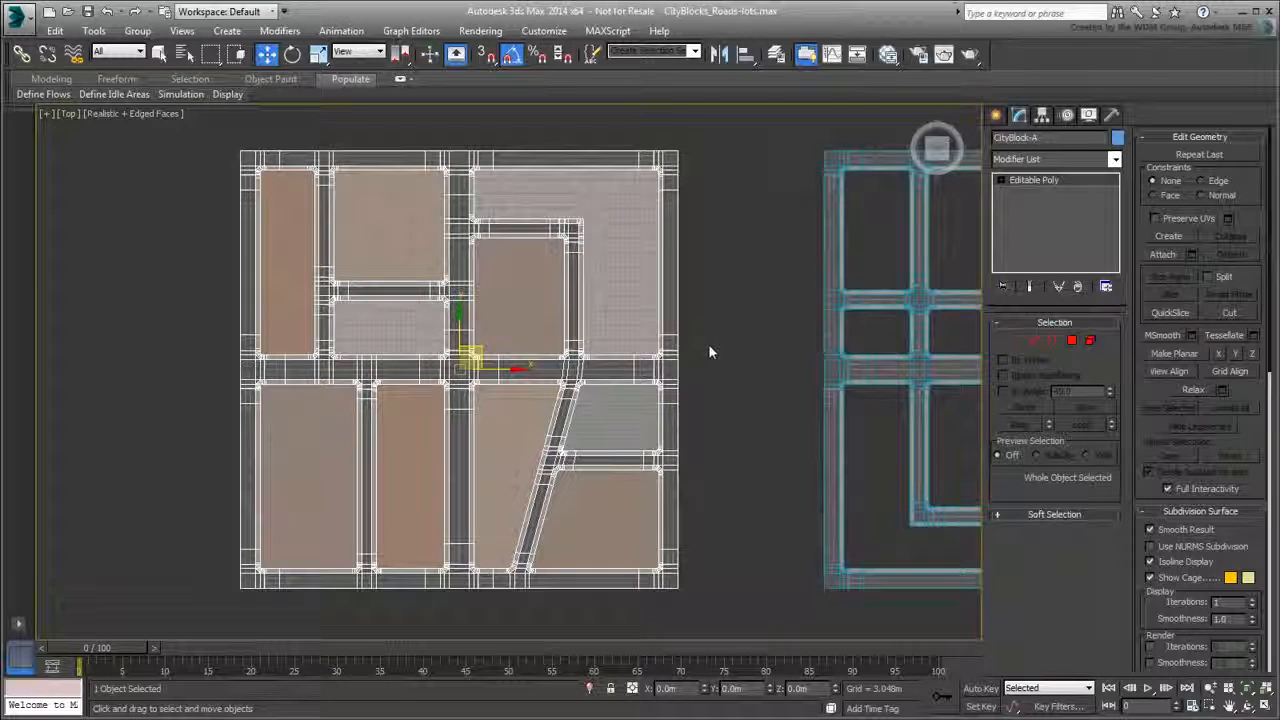
Open the Slate Material Editor and delete all material nodes from the Roads view
{"action": "middle_click_drag", "start_coordinate": [740, 243], "coordinate": [996, 248]}
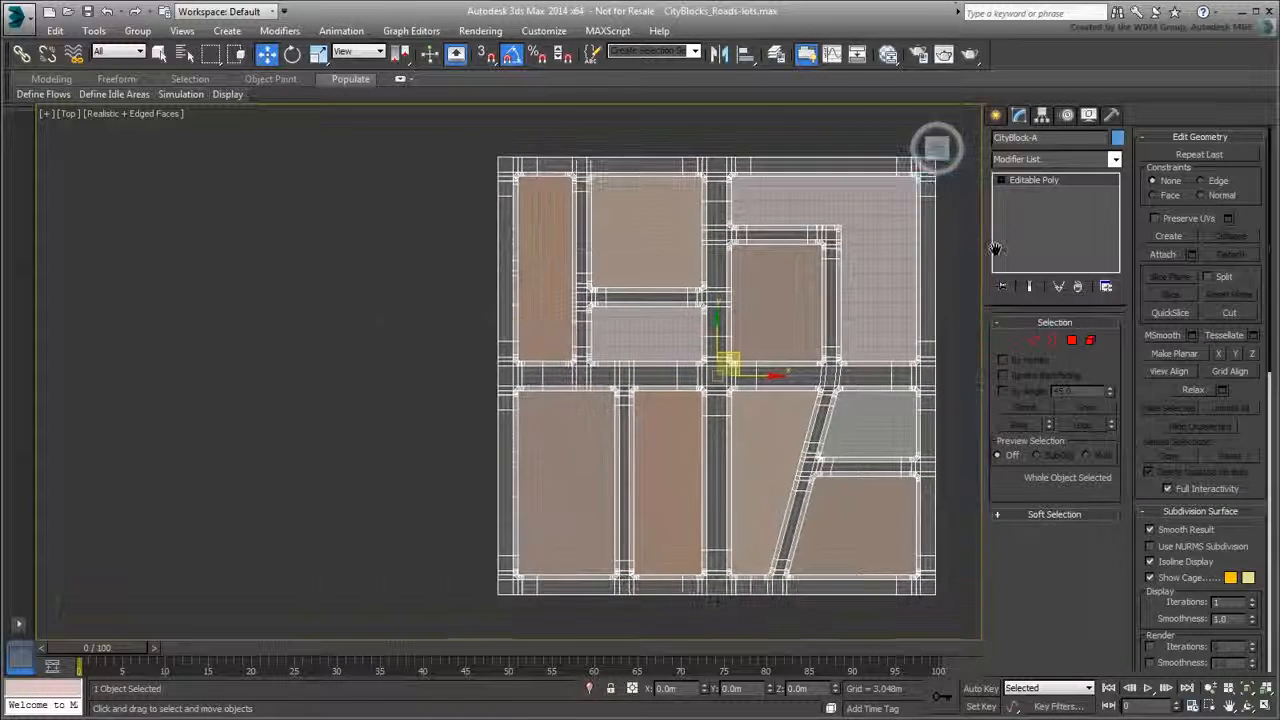
{"action": "left_click", "coordinate": [889, 55]}
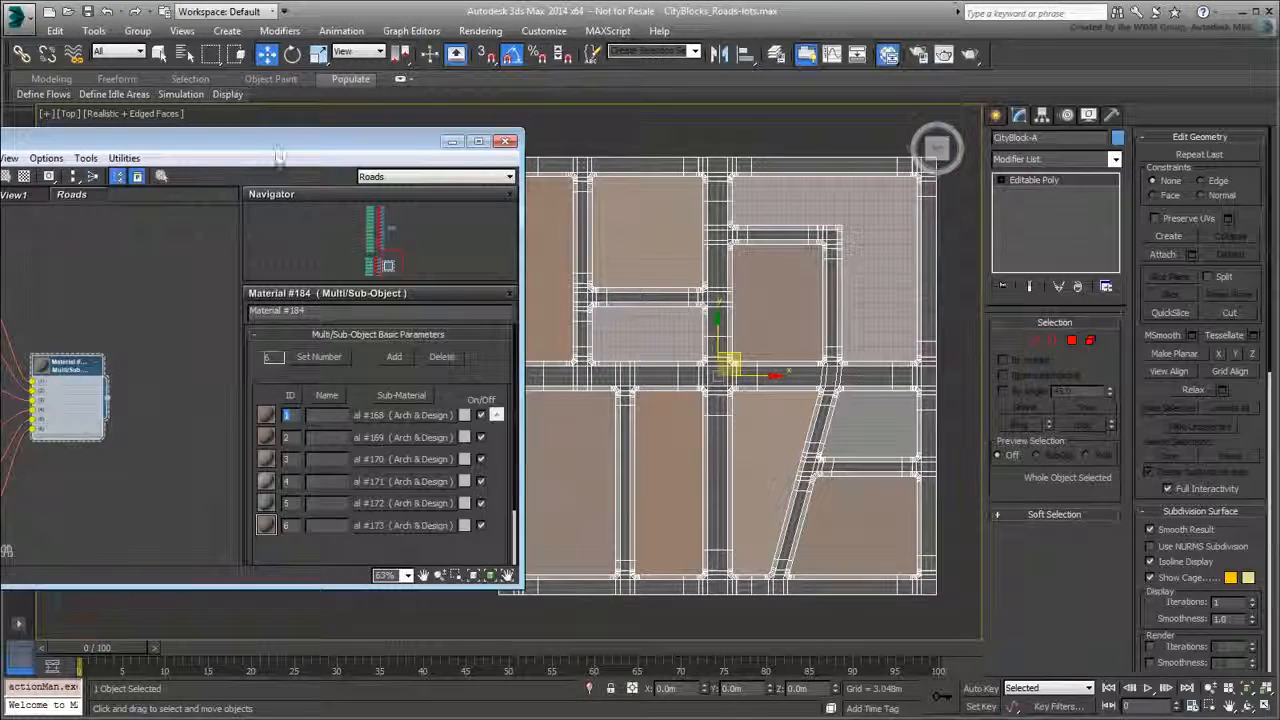
{"action": "scroll", "coordinate": [420, 338], "scroll_direction": "down", "scroll_amount": 6}
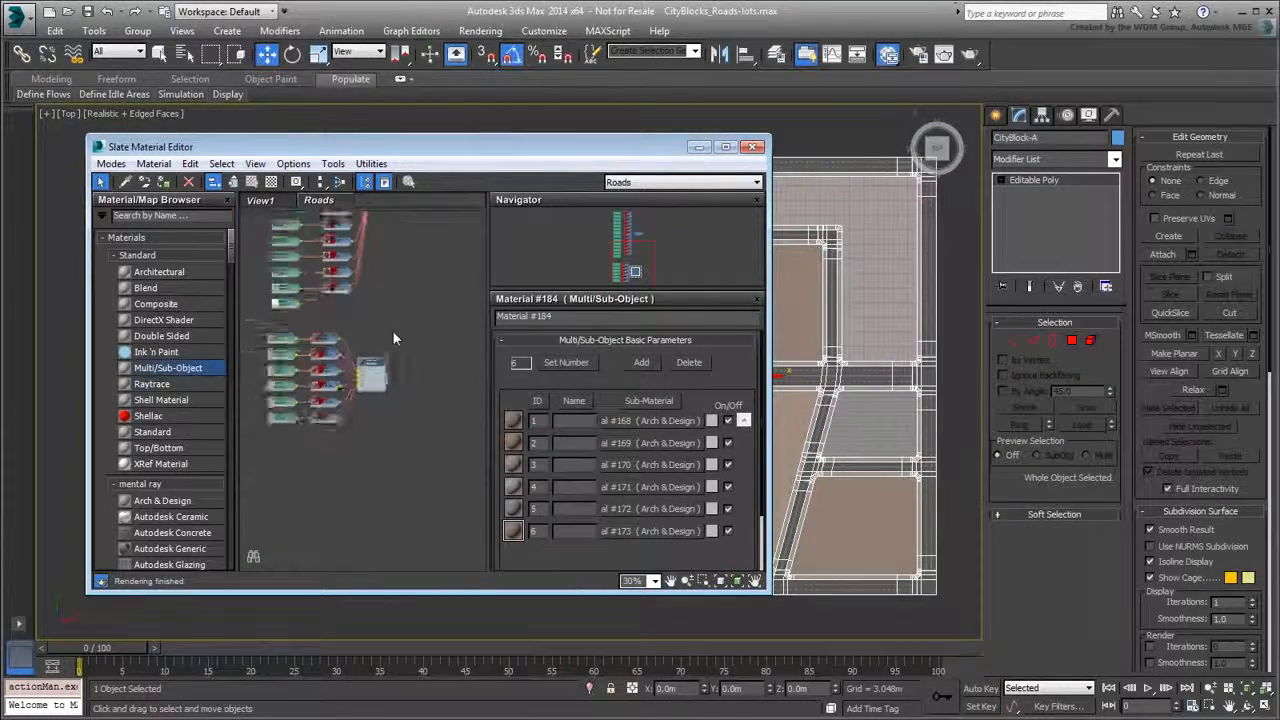
{"action": "middle_click_drag", "start_coordinate": [392, 318], "coordinate": [404, 421]}
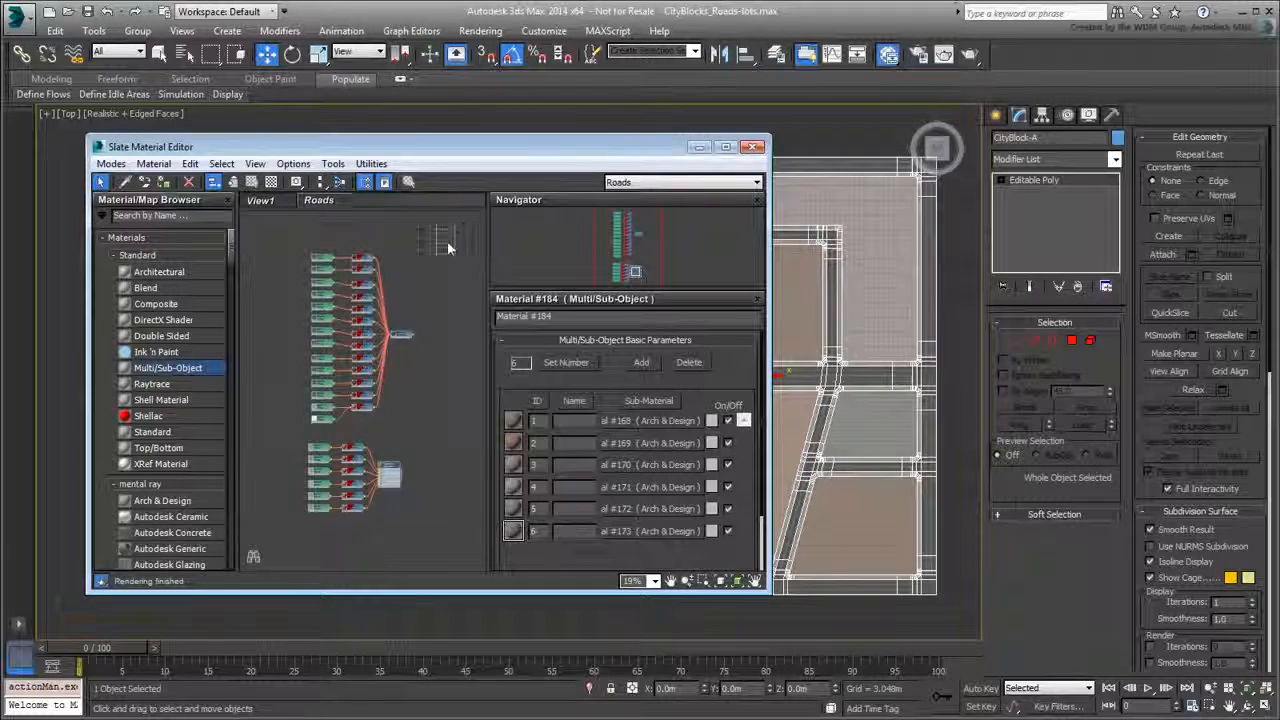
{"action": "left_click_drag", "start_coordinate": [447, 241], "coordinate": [283, 543]}
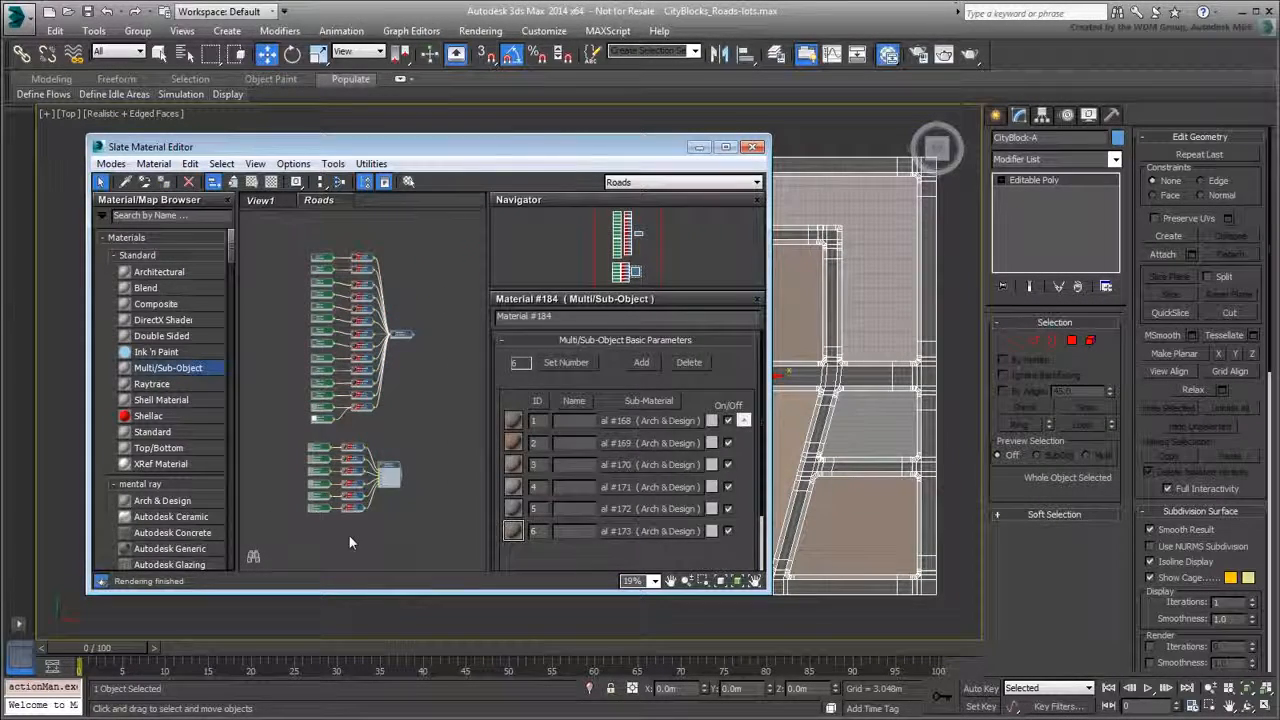
{"action": "key", "text": "Delete"}
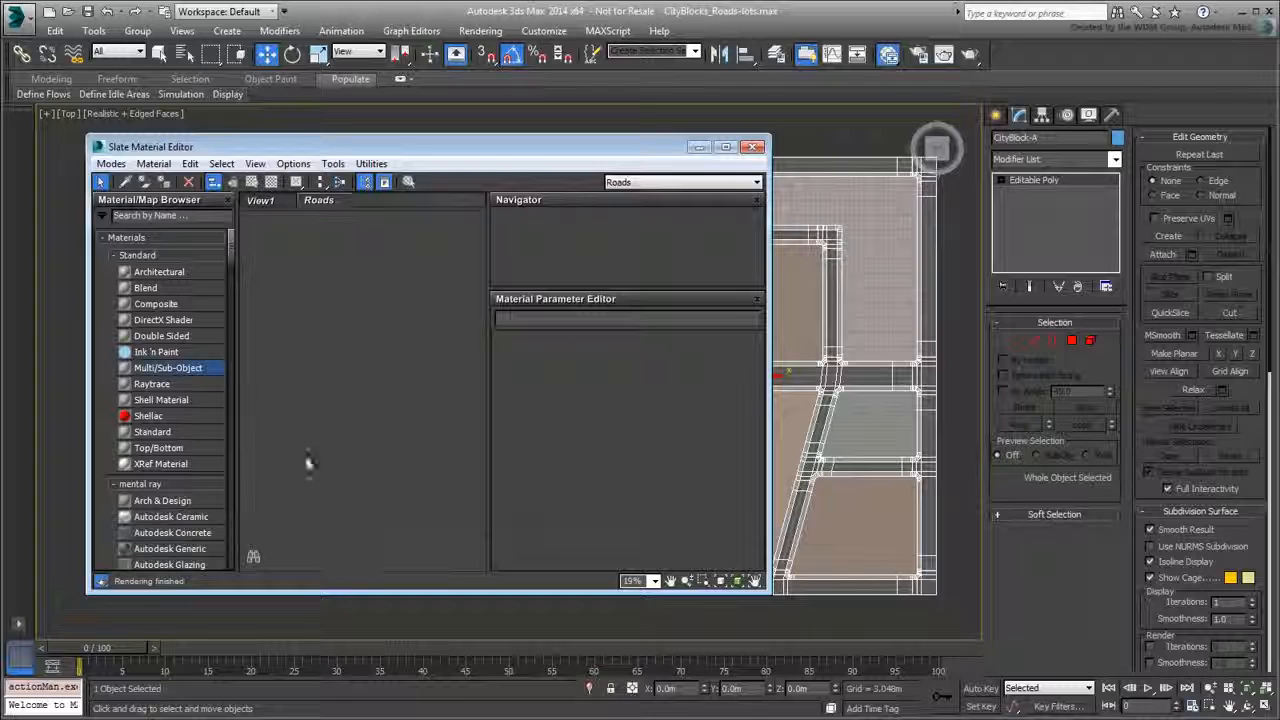
Pick the combined material from CityBlock-A into the emptied Roads view
{"action": "left_click", "coordinate": [125, 181]}
{"action": "left_click", "coordinate": [864, 328]}
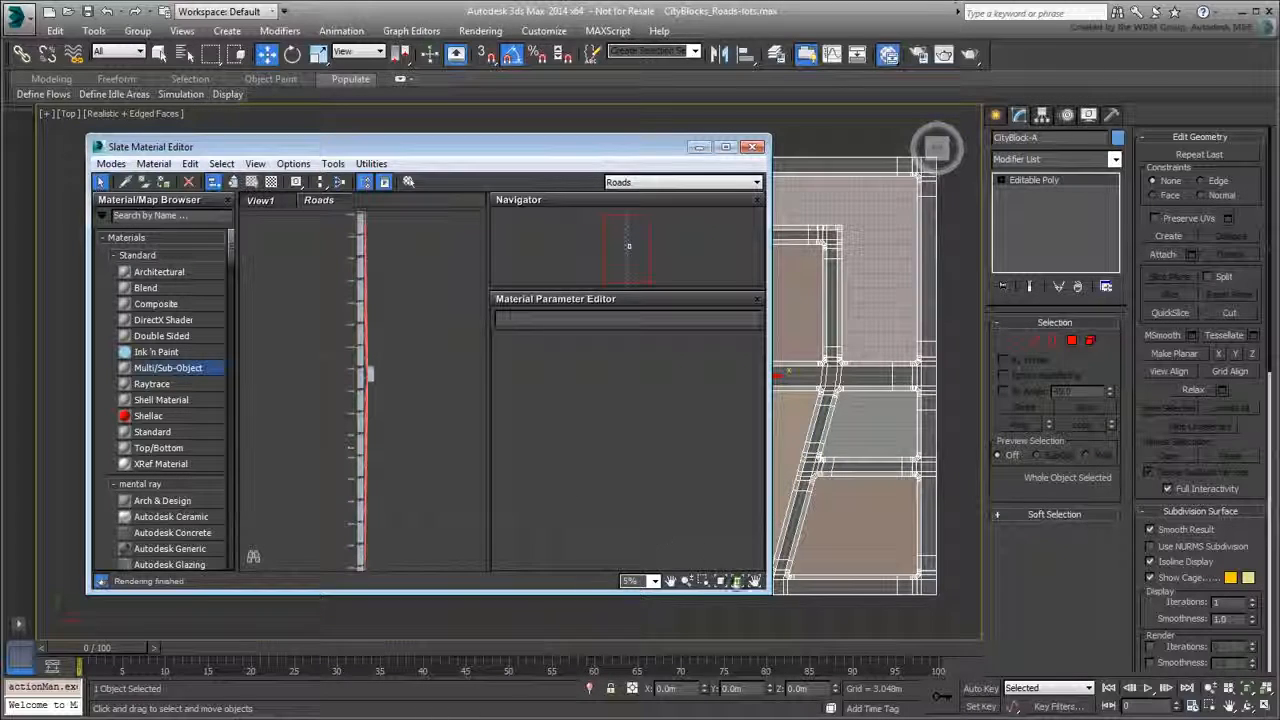
{"action": "left_click", "coordinate": [737, 581]}
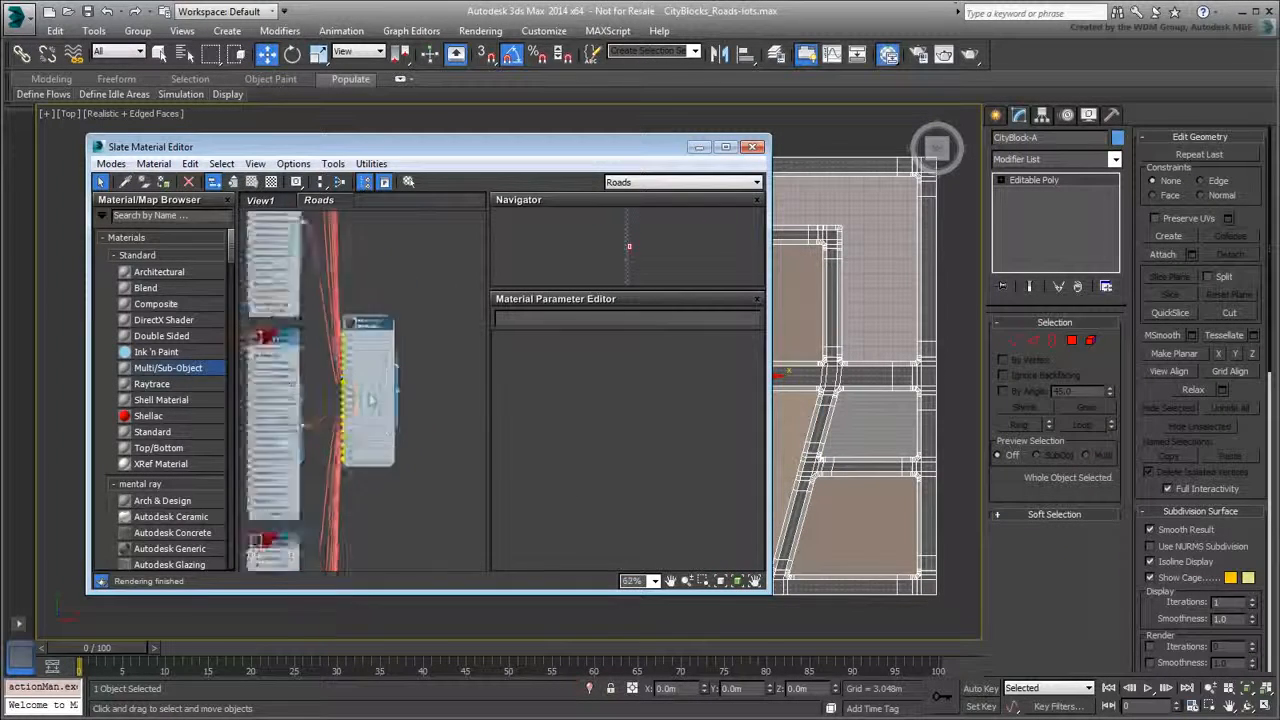
Select all nodes of the picked material, collapse them and lay them out compactly in the Roads view
{"action": "scroll", "coordinate": [360, 389], "scroll_direction": "down", "scroll_amount": 10}
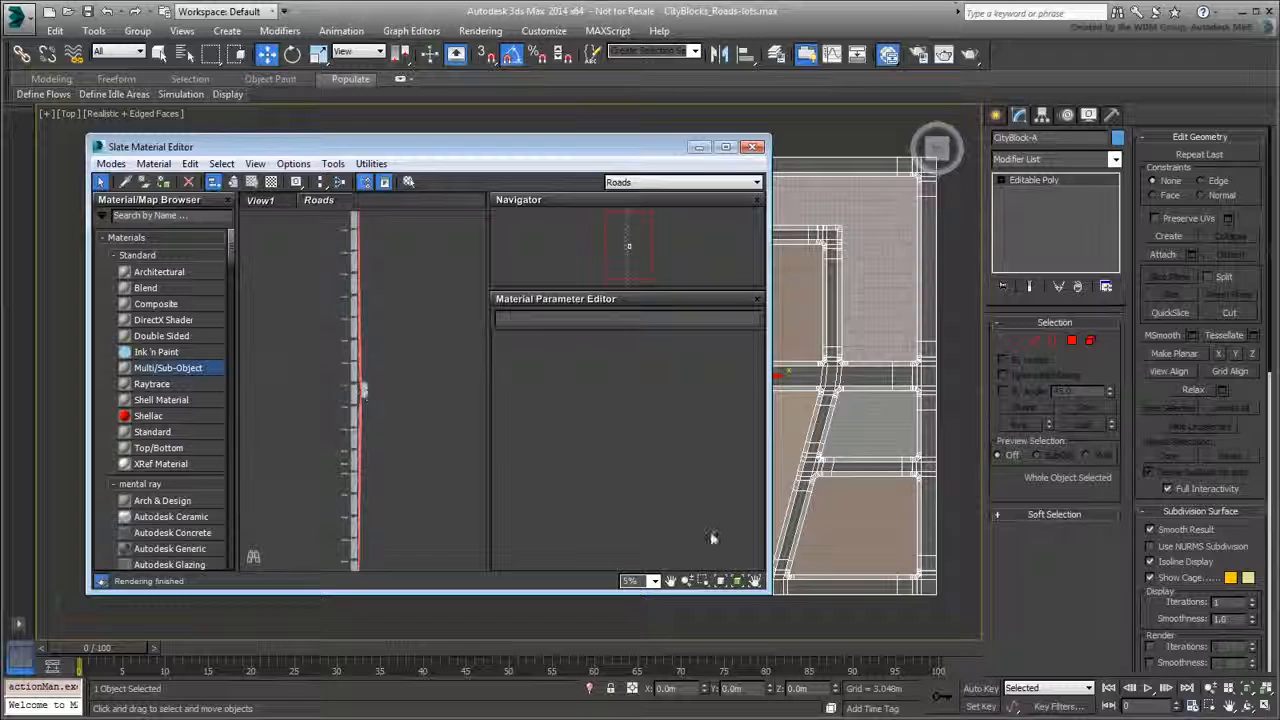
{"action": "left_click_drag", "start_coordinate": [437, 322], "coordinate": [308, 580]}
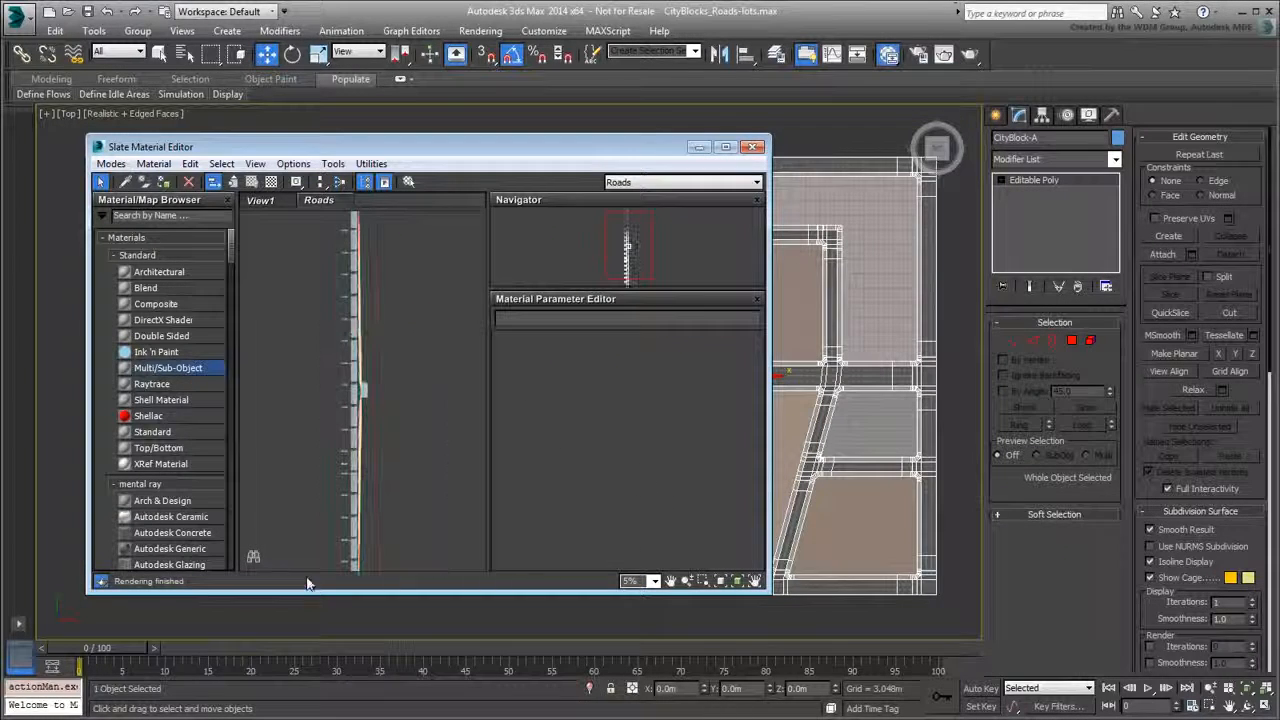
{"action": "middle_click_drag", "start_coordinate": [390, 280], "coordinate": [398, 419]}
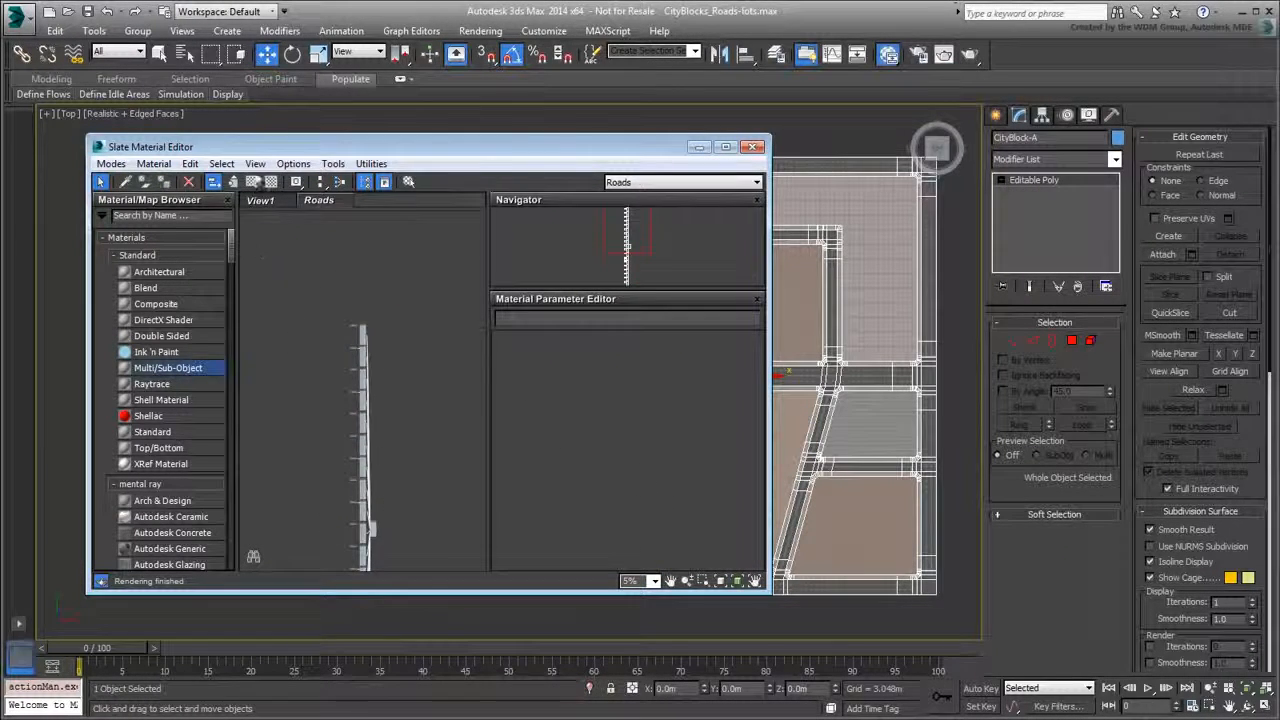
{"action": "left_click", "coordinate": [256, 163]}
{"action": "left_click", "coordinate": [298, 378]}
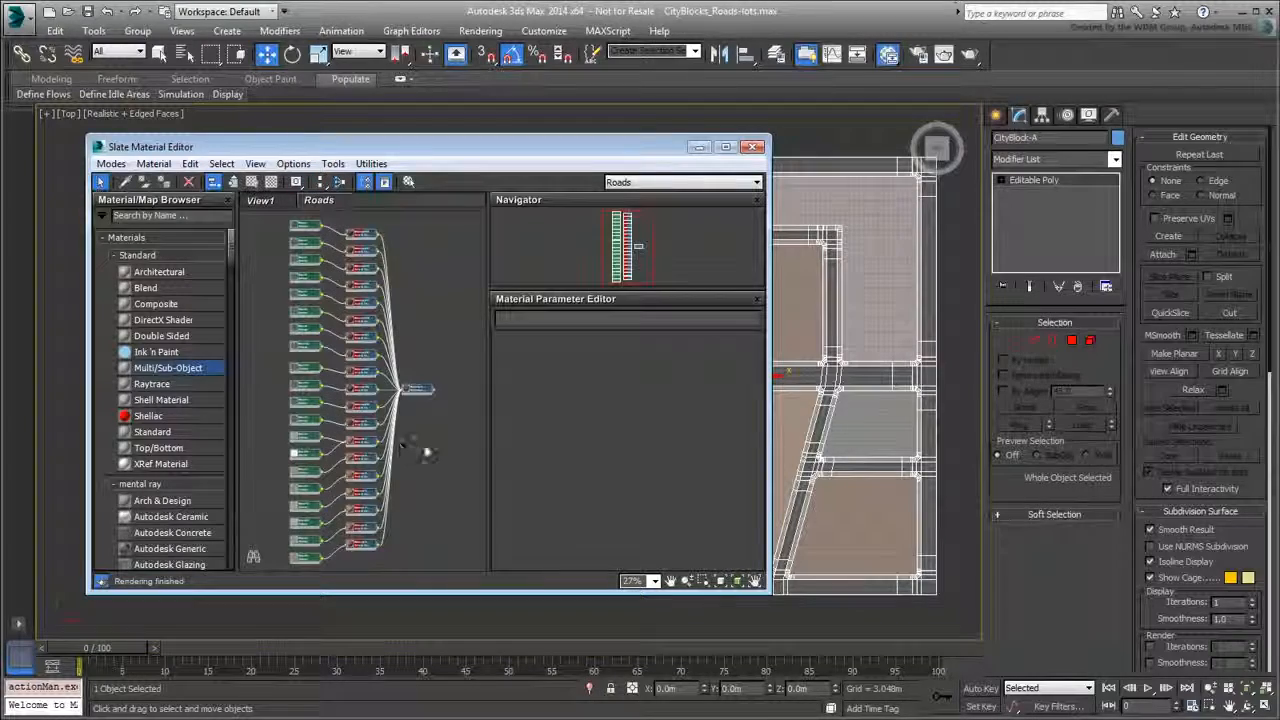
Examine the sub-material slots and their IDs on the combined Multi/Sub-Object node, and close the Slate Material Editor
{"action": "left_click", "coordinate": [438, 445]}
{"action": "middle_click_drag", "start_coordinate": [419, 503], "coordinate": [413, 445]}
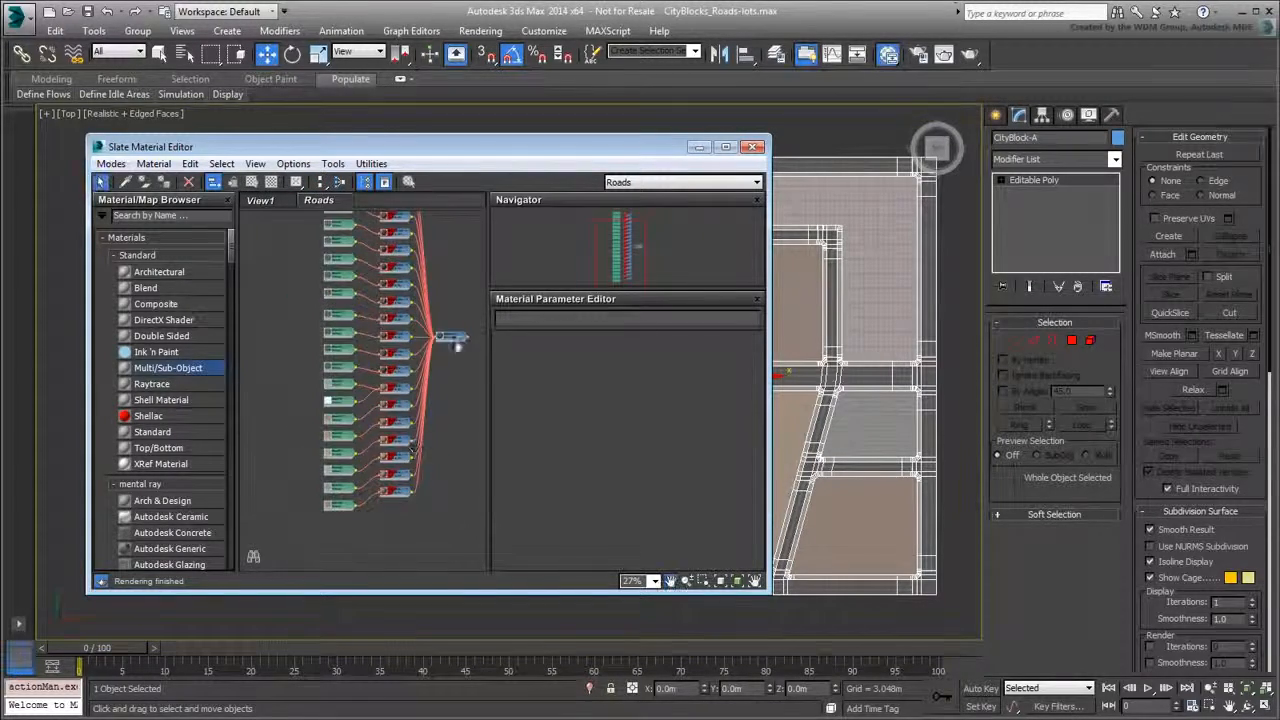
{"action": "scroll", "coordinate": [397, 337], "scroll_direction": "up", "scroll_amount": 8}
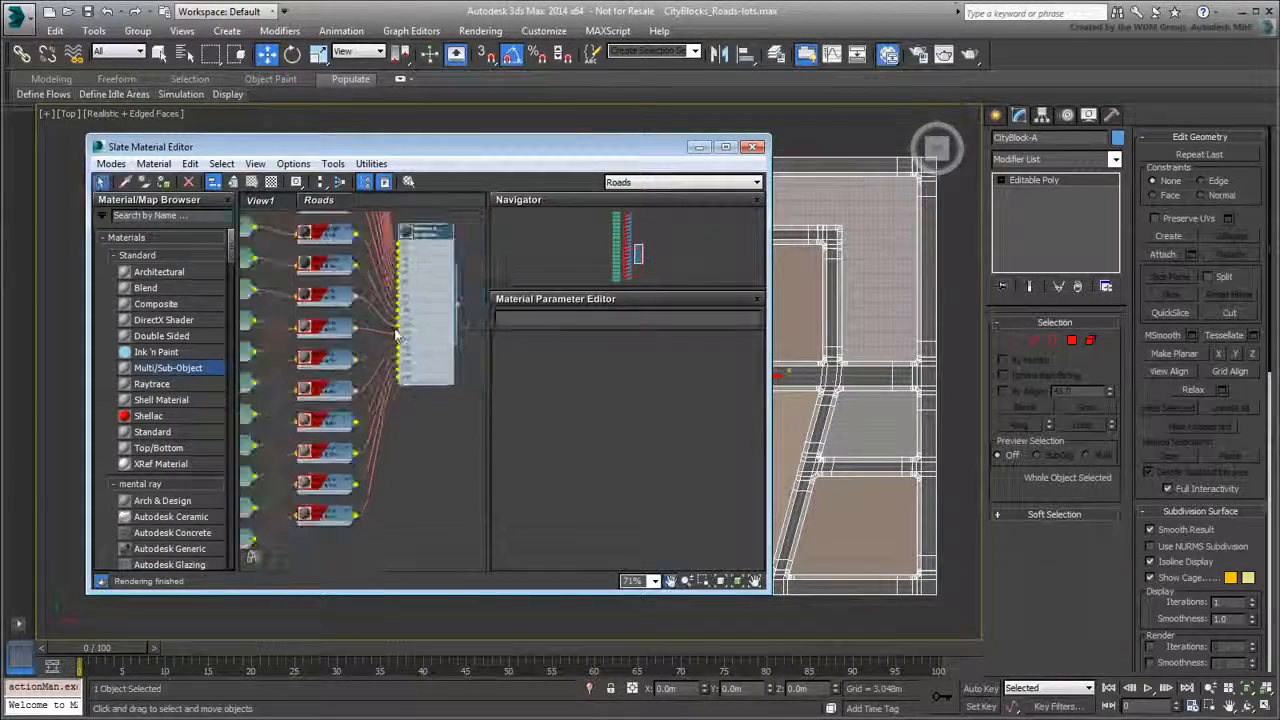
{"action": "middle_click_drag", "start_coordinate": [397, 337], "coordinate": [371, 449]}
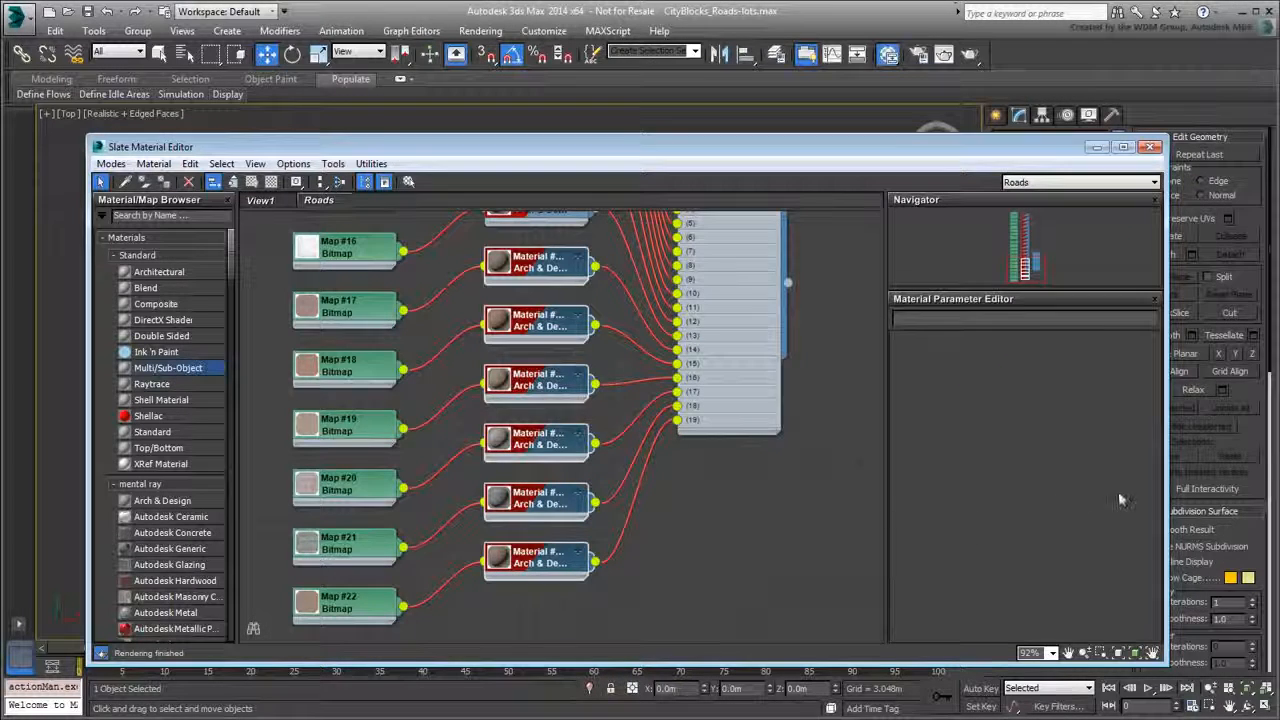
{"action": "left_click_drag", "start_coordinate": [1163, 512], "coordinate": [962, 514]}
{"action": "middle_click_drag", "start_coordinate": [418, 369], "coordinate": [397, 377]}
{"action": "scroll", "coordinate": [397, 379], "scroll_direction": "down", "scroll_amount": 5}
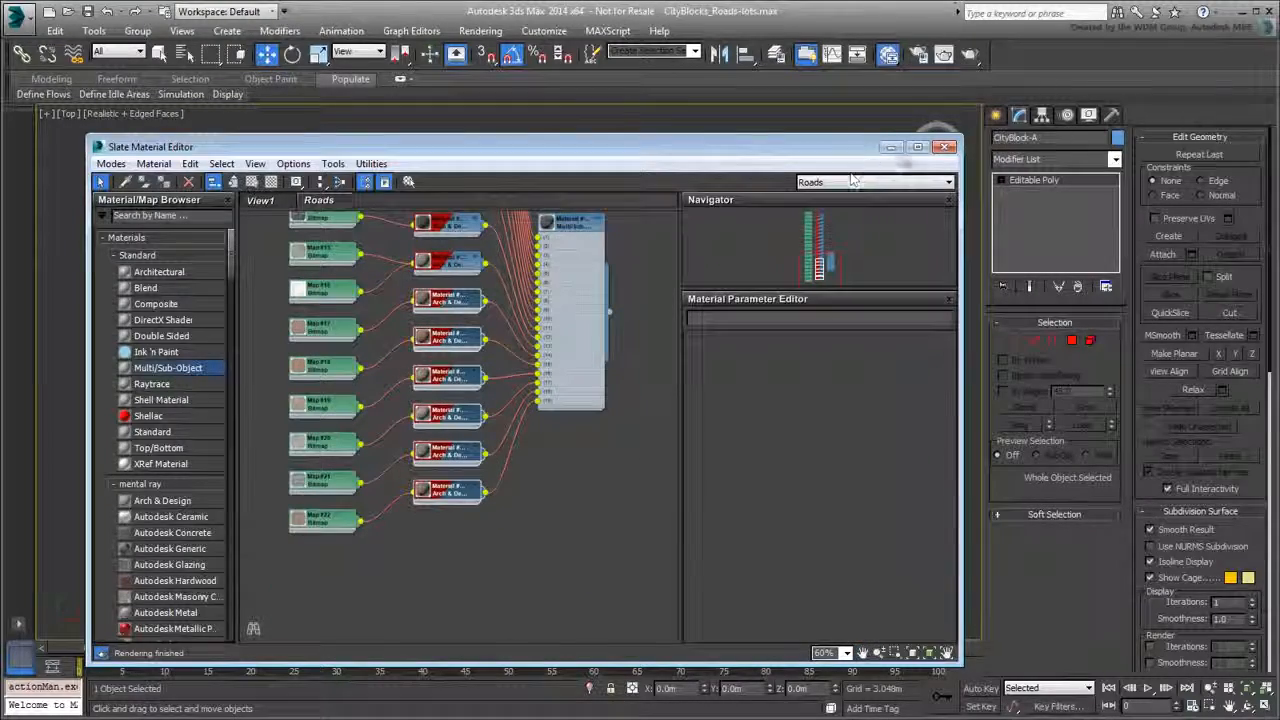
{"action": "left_click", "coordinate": [944, 147]}
Select the borders of the six lots in the upper half of CityBlock-B
{"action": "middle_click_drag", "start_coordinate": [964, 439], "coordinate": [469, 409]}
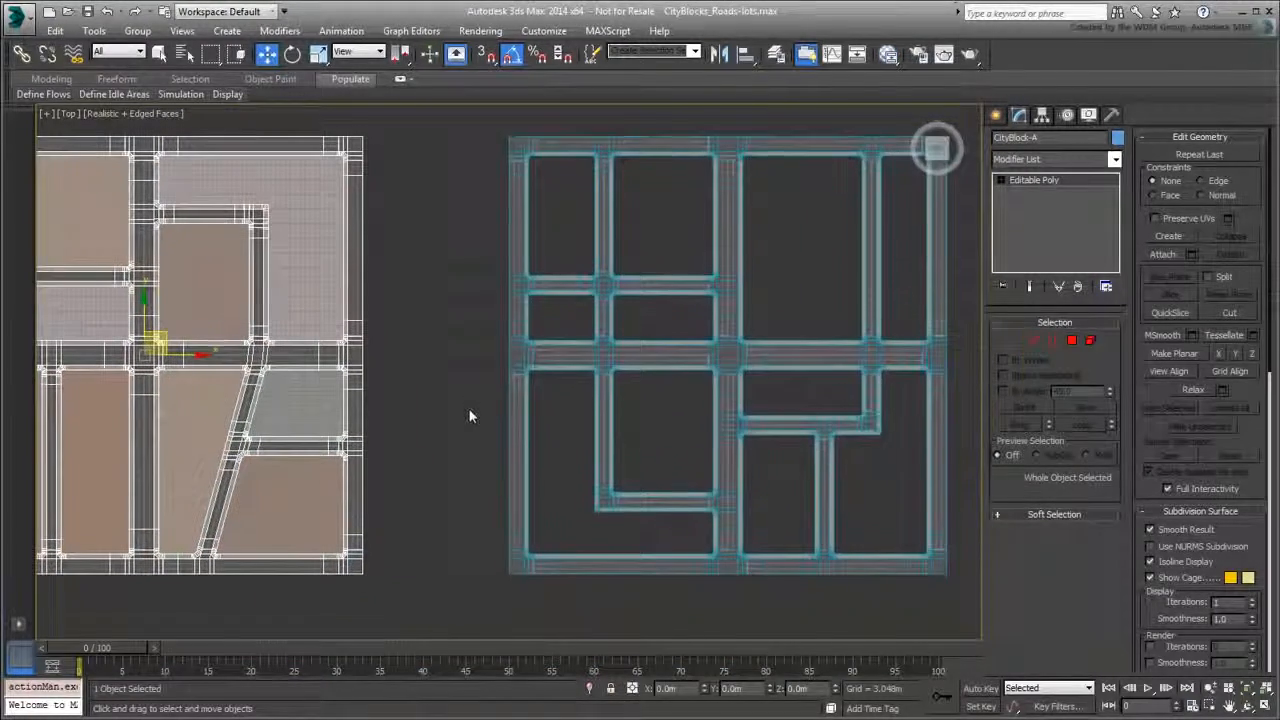
{"action": "left_click", "coordinate": [654, 357]}
{"action": "middle_click_drag", "start_coordinate": [654, 357], "coordinate": [469, 357]}
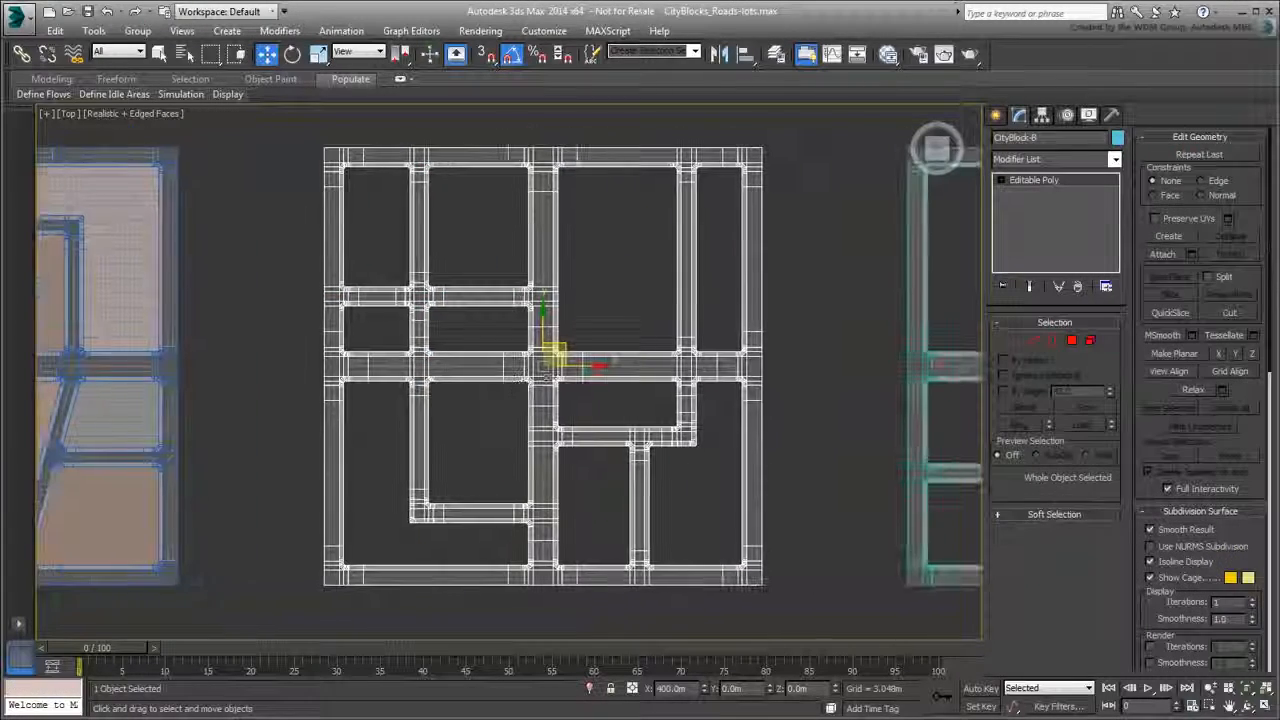
{"action": "left_click", "coordinate": [1052, 340]}
{"action": "left_click", "coordinate": [690, 268]}
{"action": "left_click", "coordinate": [676, 270], "text": "ctrl"}
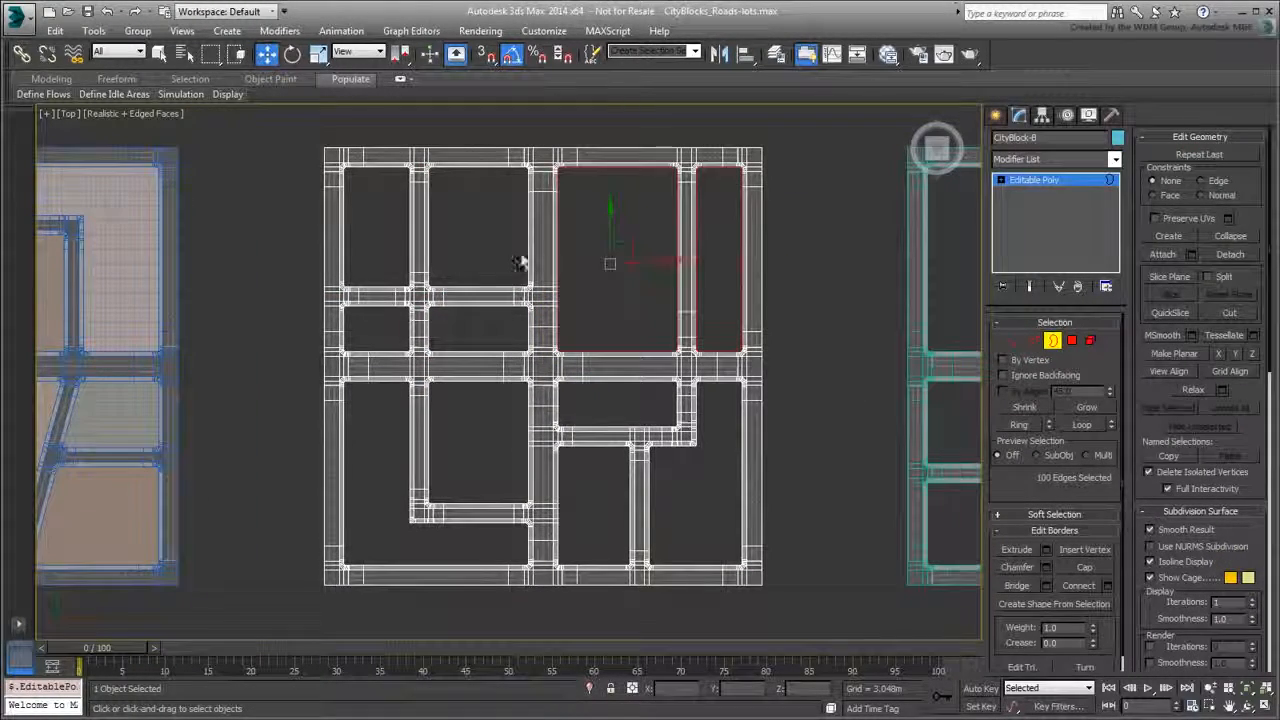
{"action": "left_click", "coordinate": [526, 262], "text": "ctrl"}
{"action": "left_click", "coordinate": [410, 258], "text": "ctrl"}
{"action": "left_click", "coordinate": [405, 306], "text": "ctrl"}
{"action": "left_click", "coordinate": [471, 306], "text": "ctrl"}
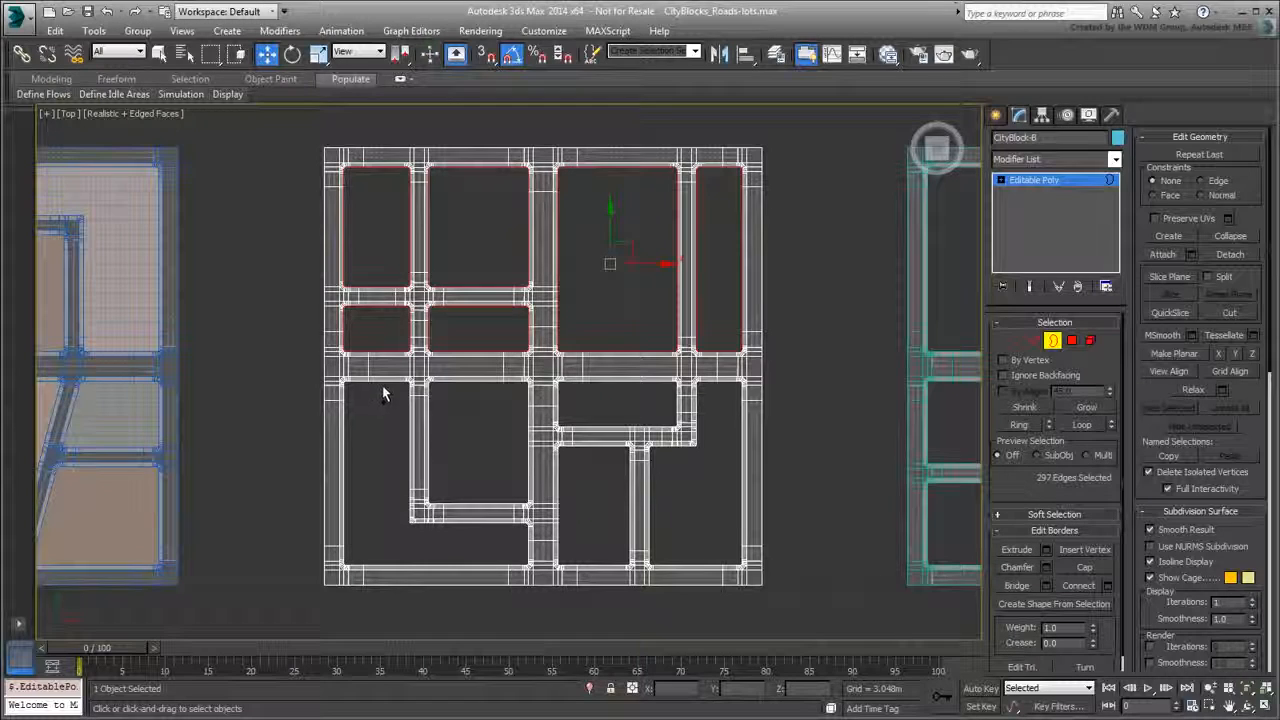
Add the borders of CityBlock-B's five lower lots to the selection and create a shape from all selected borders
{"action": "left_click", "coordinate": [382, 385], "text": "ctrl"}
{"action": "left_click", "coordinate": [471, 382], "text": "ctrl"}
{"action": "left_click", "coordinate": [634, 382], "text": "ctrl"}
{"action": "left_click", "coordinate": [720, 385], "text": "ctrl"}
{"action": "left_click", "coordinate": [594, 450], "text": "ctrl"}
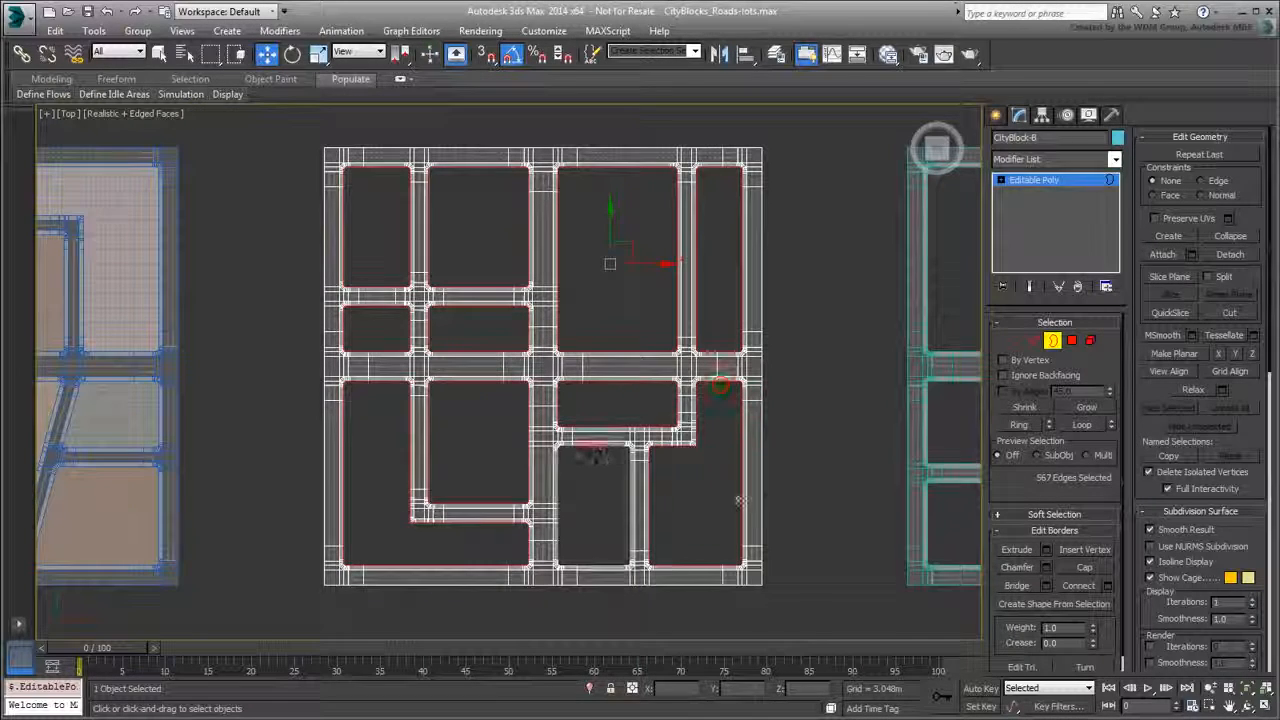
{"action": "left_click", "coordinate": [1054, 604]}
{"action": "left_click", "coordinate": [596, 392]}
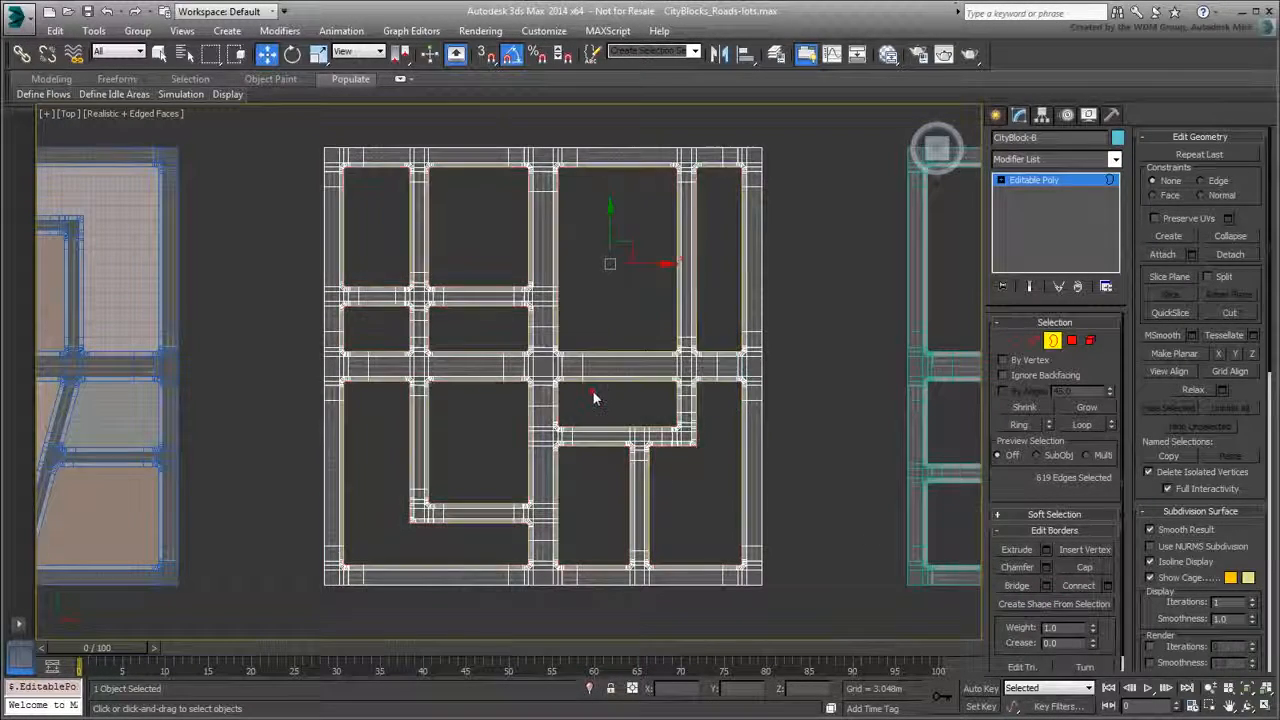
{"action": "left_click", "coordinate": [1056, 342]}
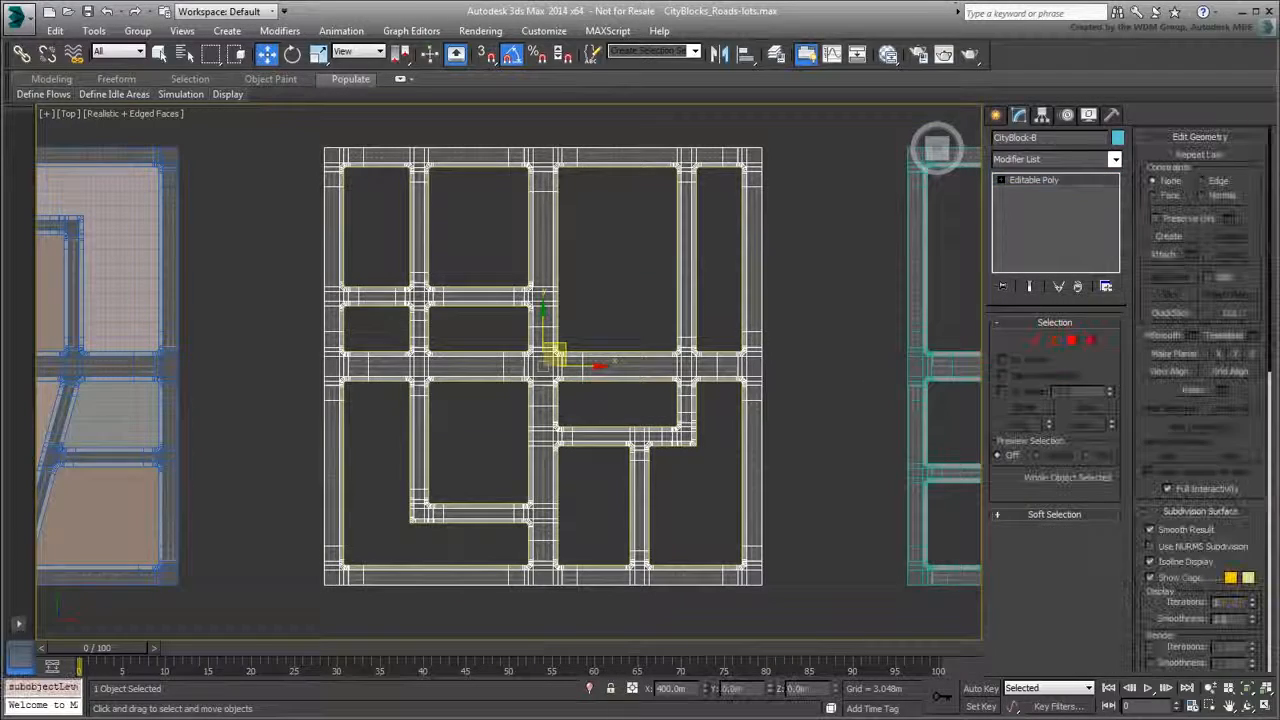
Select the new lot outline shape and fill it by adding an Edit Poly modifier
{"action": "left_click", "coordinate": [738, 337]}
{"action": "left_click", "coordinate": [1070, 159]}
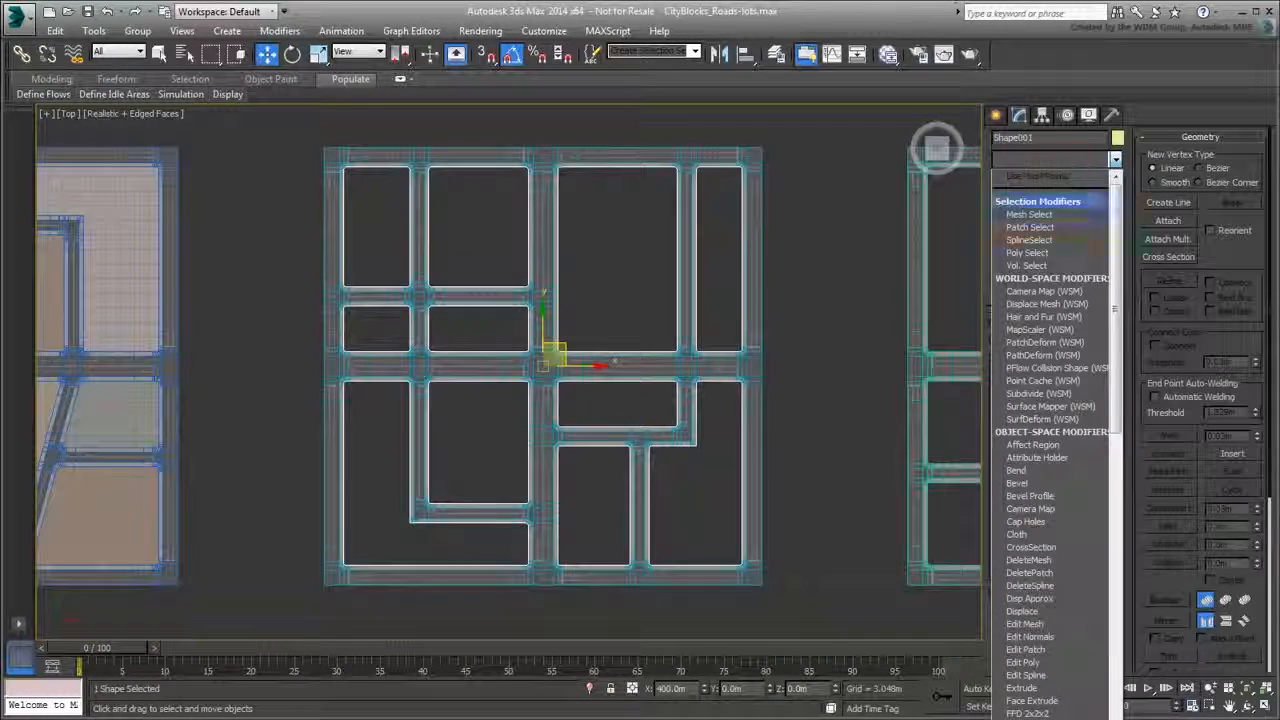
{"action": "left_click", "coordinate": [1024, 662]}
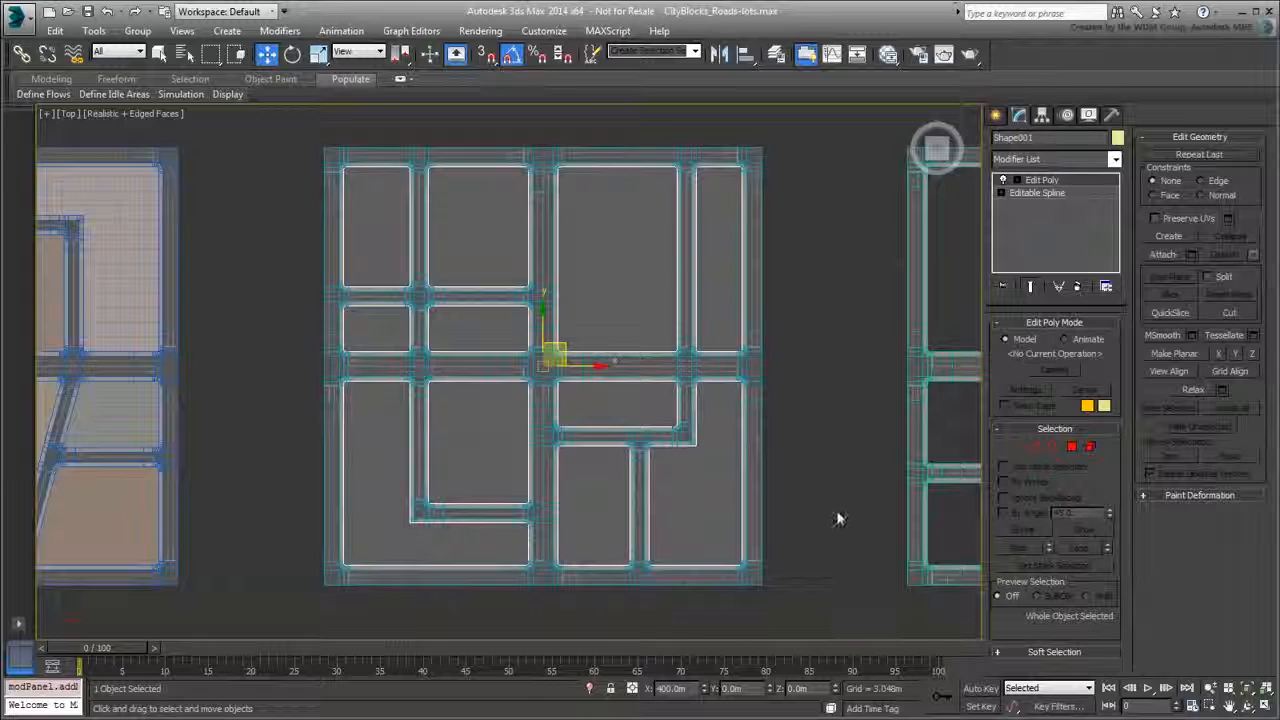
Add a UVW Map modifier with Real-World Map Size to the lots shape and convert it to Editable Poly
{"action": "left_click", "coordinate": [1114, 159]}
{"action": "scroll", "coordinate": [1040, 500], "scroll_direction": "down", "scroll_amount": 5}
{"action": "left_click", "coordinate": [1038, 604]}
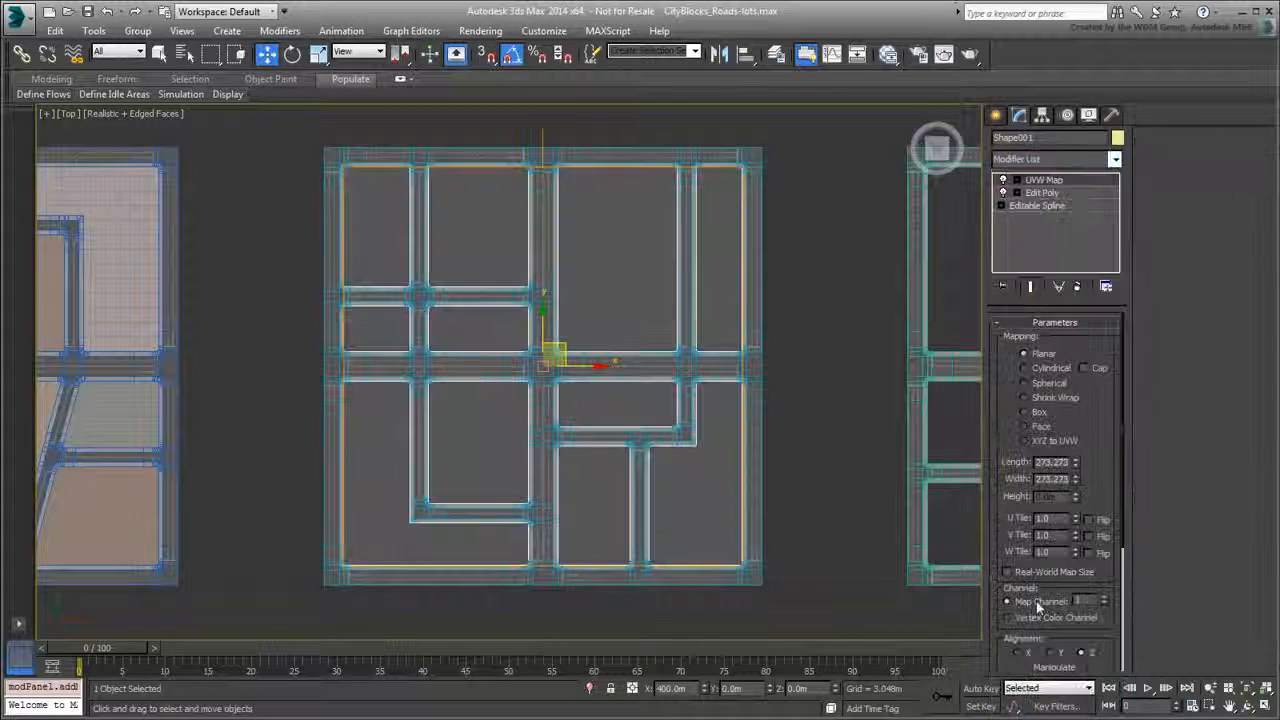
{"action": "left_click", "coordinate": [1007, 571]}
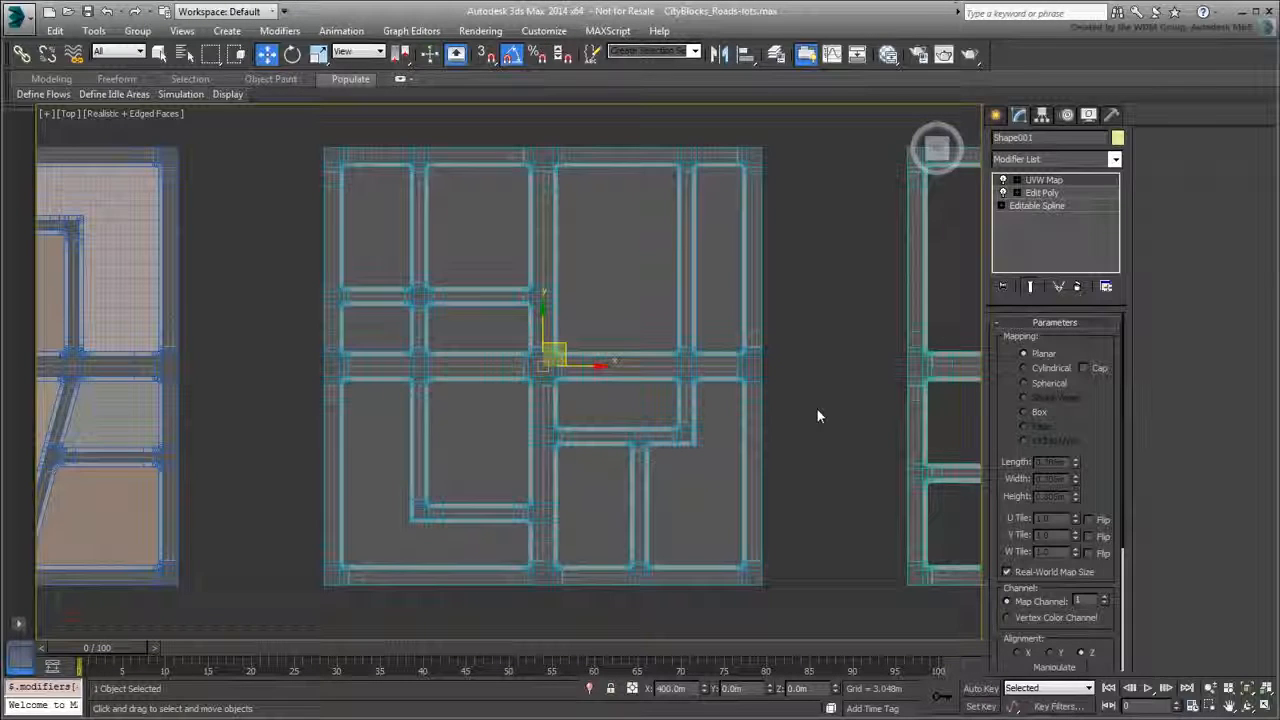
{"action": "right_click", "coordinate": [636, 262]}
{"action": "mouse_move", "coordinate": [748, 414]}
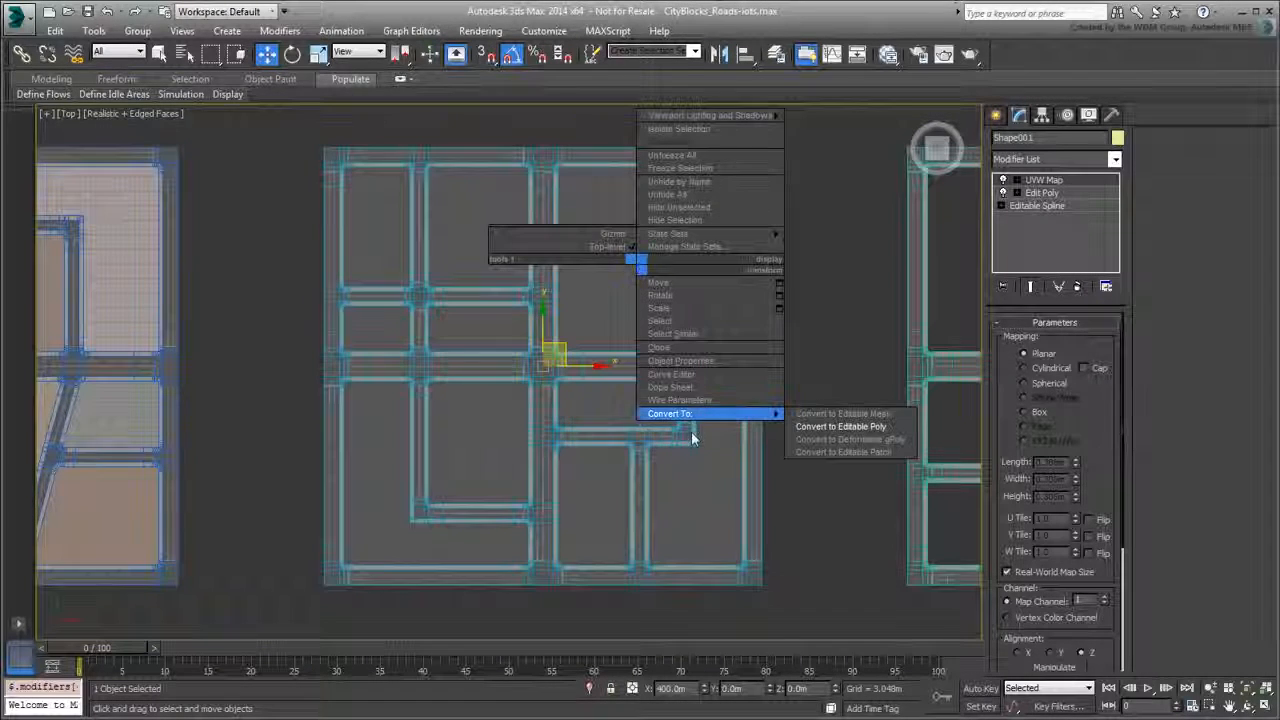
{"action": "left_click", "coordinate": [866, 428]}
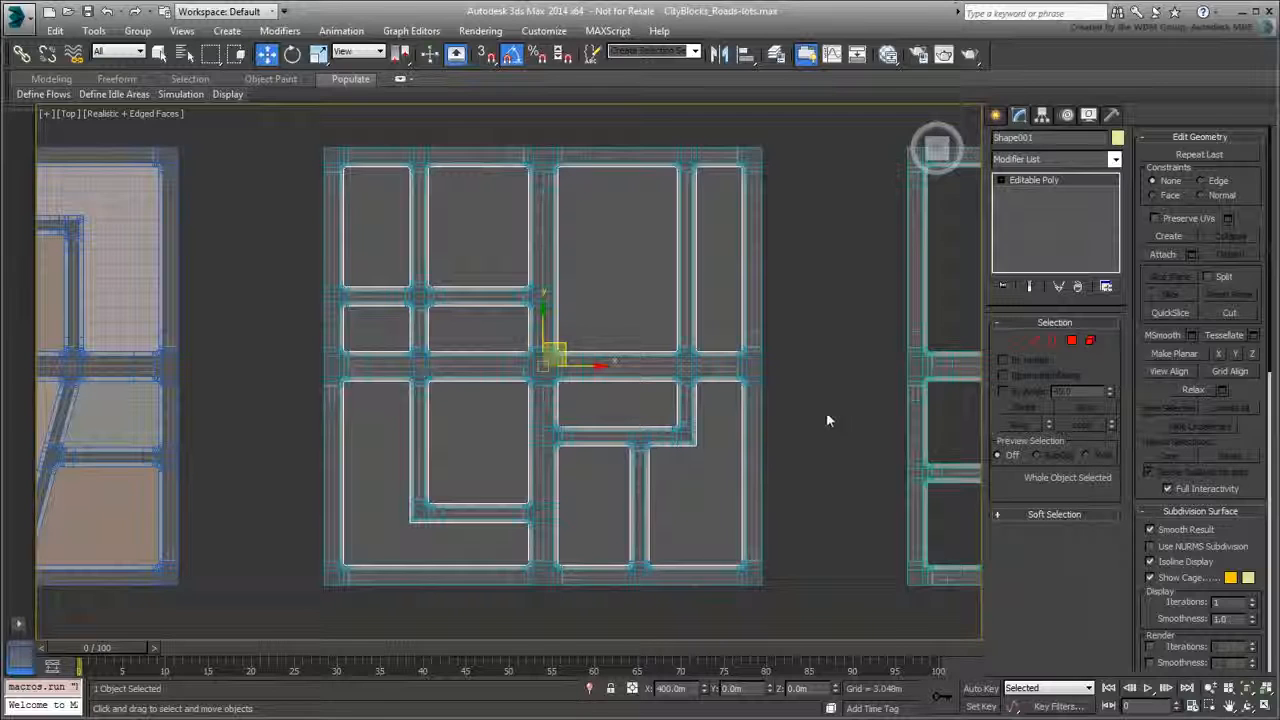
Attach the filled lots object to CityBlock-B
{"action": "left_click", "coordinate": [656, 371]}
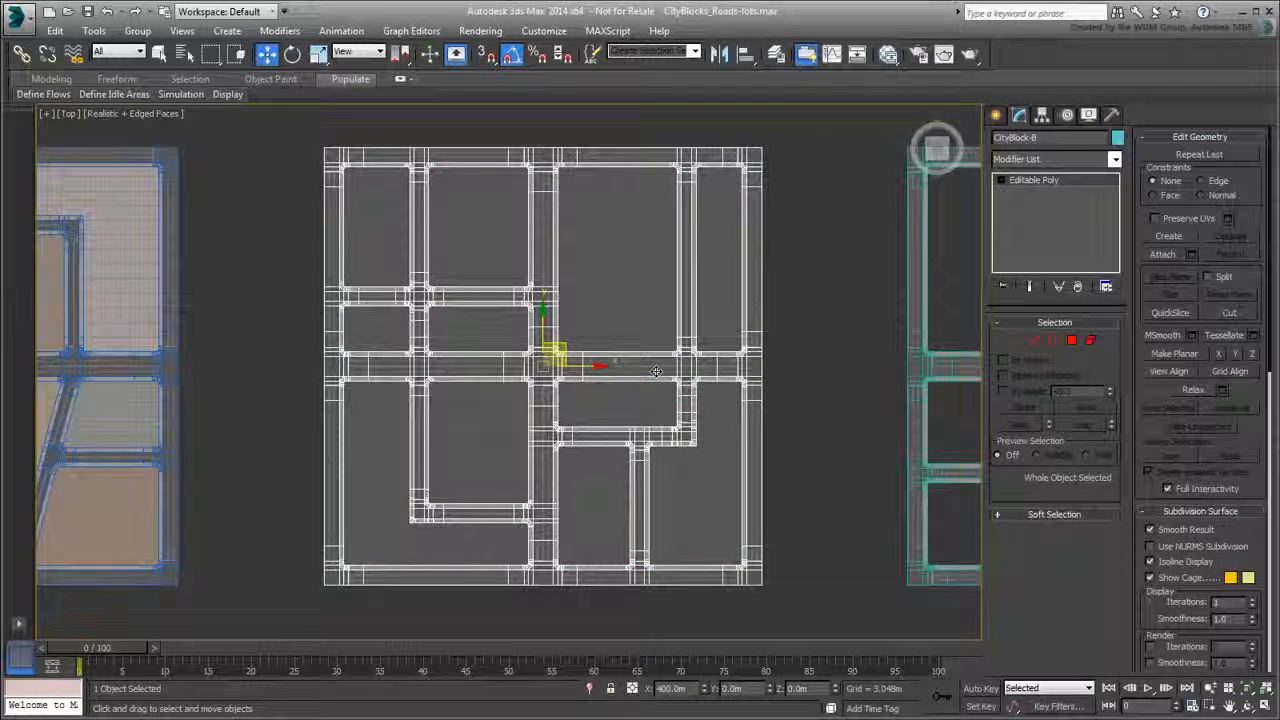
{"action": "left_click", "coordinate": [1163, 256]}
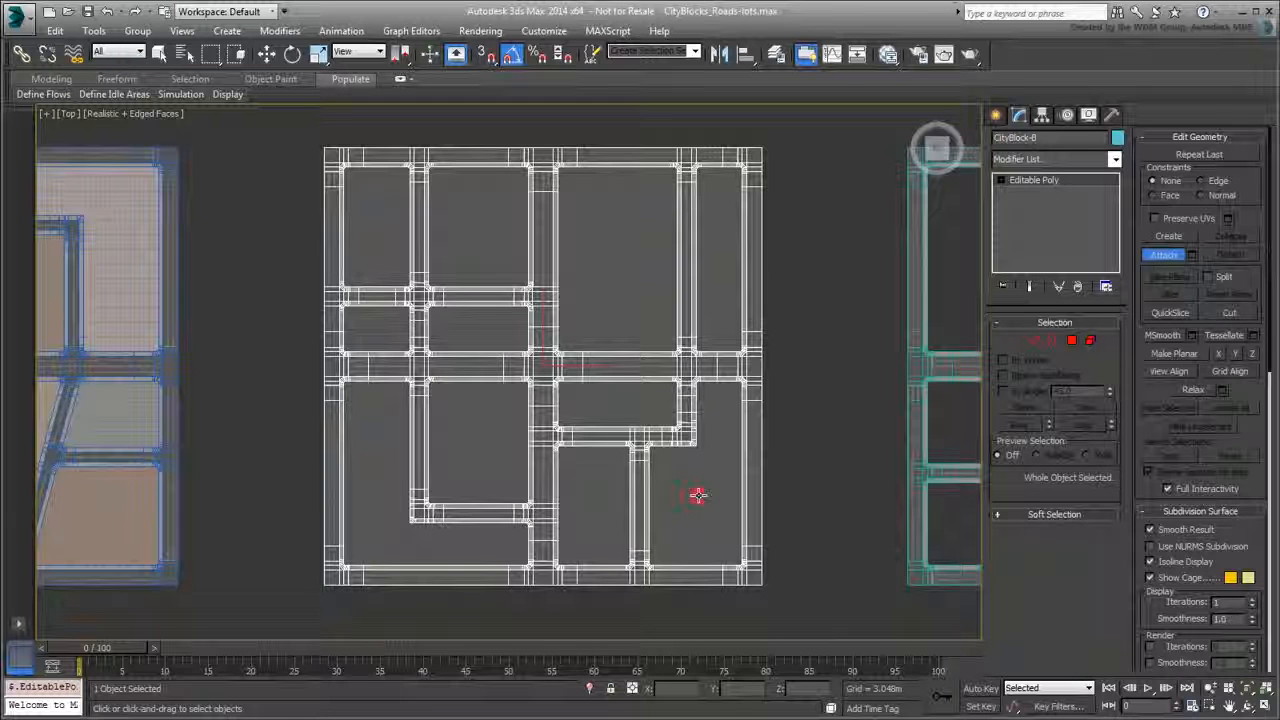
{"action": "right_click", "coordinate": [804, 441]}
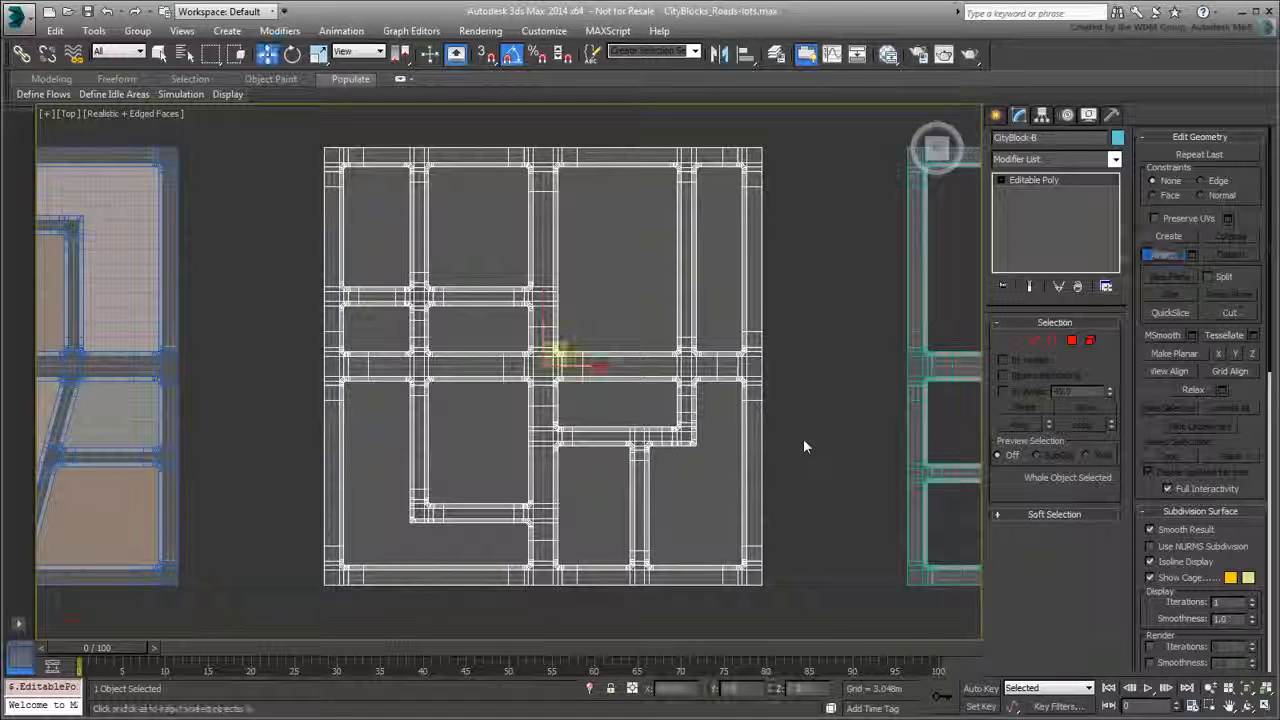
{"action": "mouse_move", "coordinate": [566, 344]}
{"action": "left_mouse_down"}
{"action": "mouse_move", "coordinate": [572, 365]}
{"action": "mouse_move", "coordinate": [582, 342]}
{"action": "left_mouse_up"}
{"action": "right_click", "coordinate": [582, 342]}
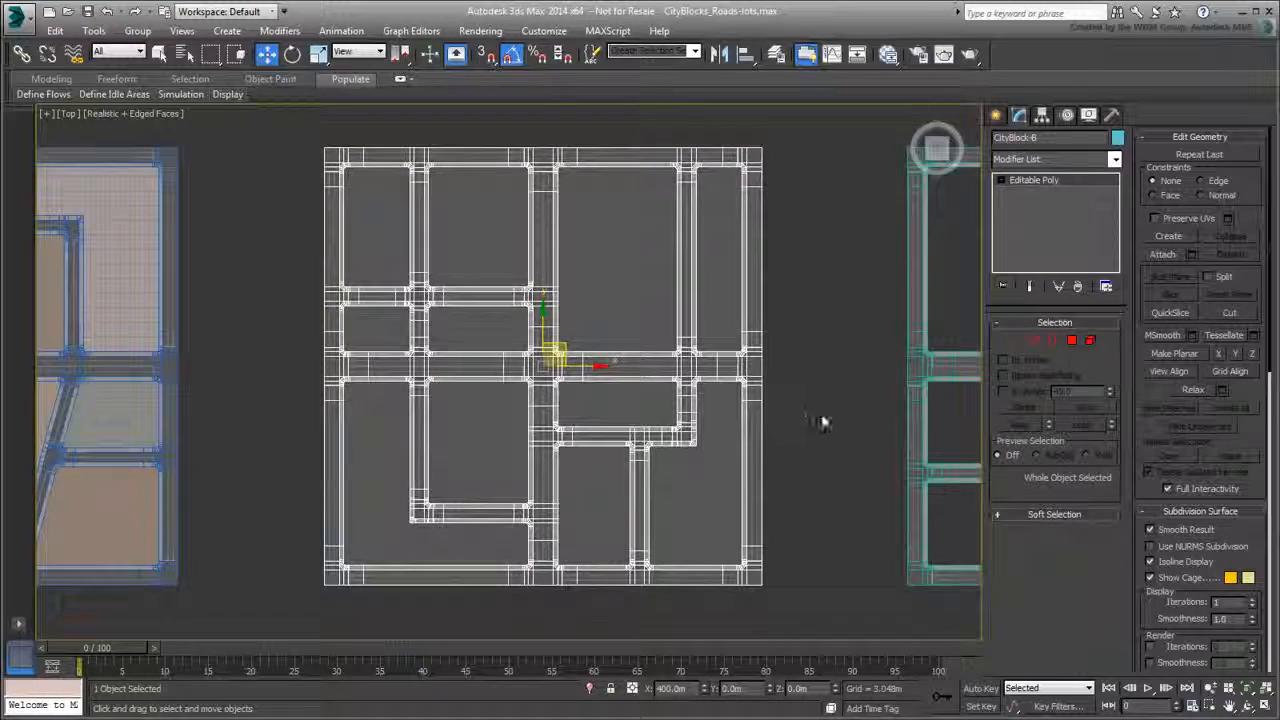
Apply the combined Multi/Sub-Object material from the Roads view to CityBlock-B and close the Slate Material Editor
{"action": "left_click", "coordinate": [889, 57]}
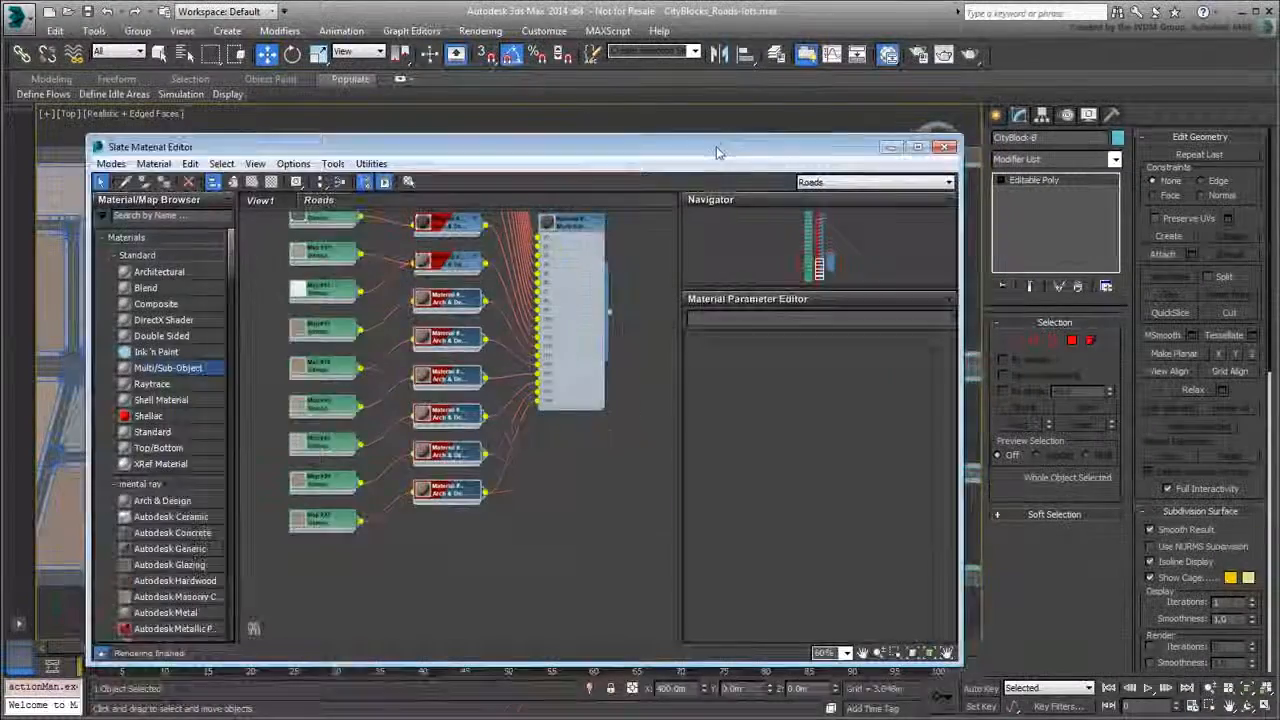
{"action": "left_click_drag", "start_coordinate": [650, 146], "coordinate": [647, 453]}
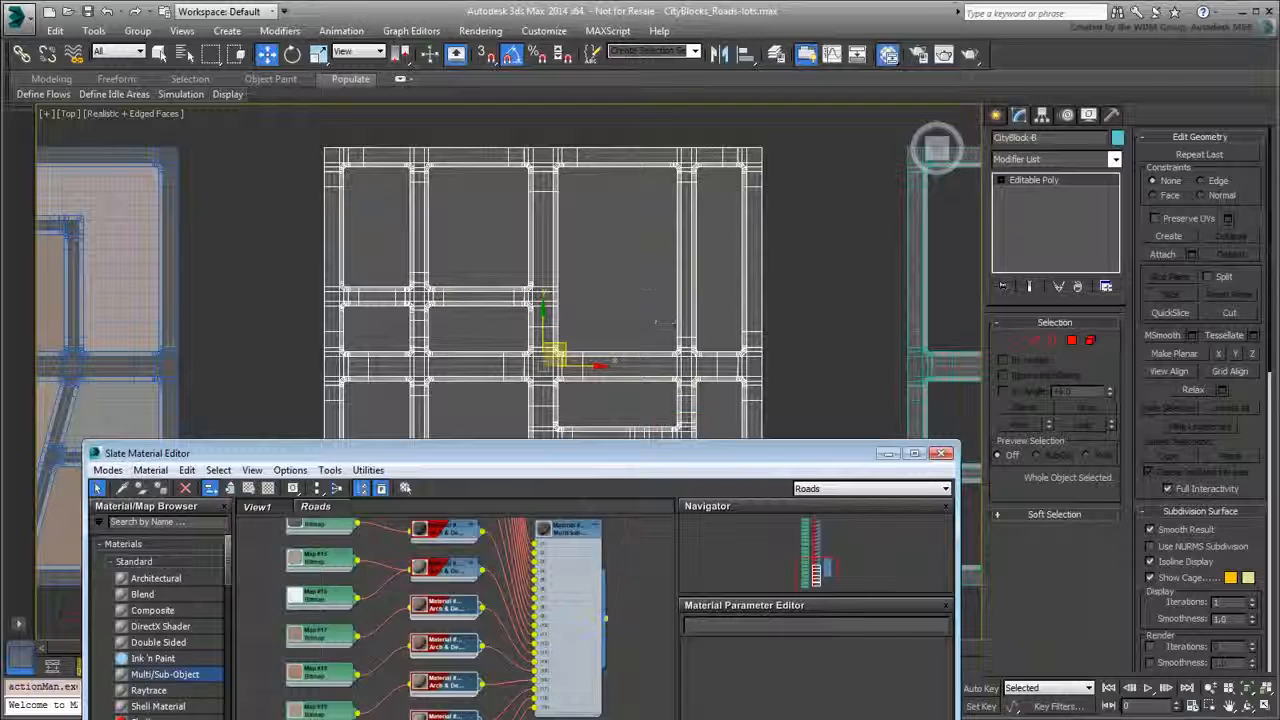
{"action": "left_click", "coordinate": [941, 453]}
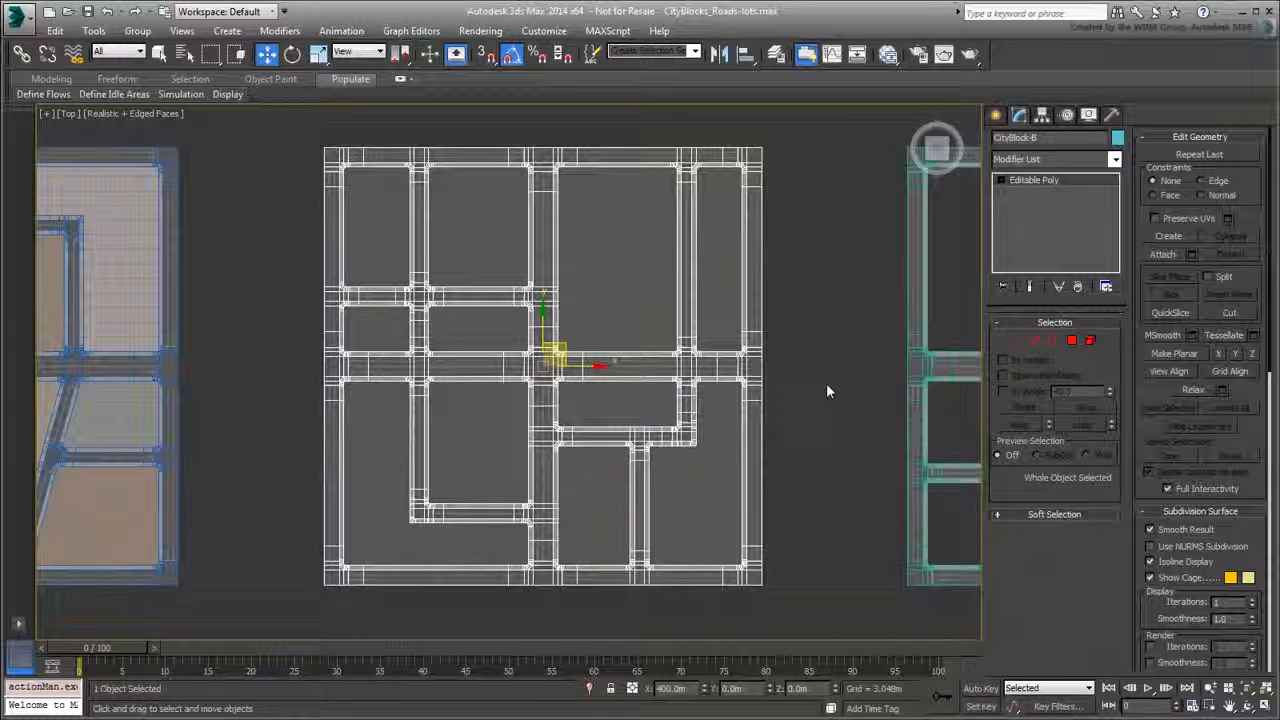
Assign material ID 14 to CityBlock-B's upper-left corner lot and the wide small lot in the same quadrant
{"action": "left_click", "coordinate": [1072, 341]}
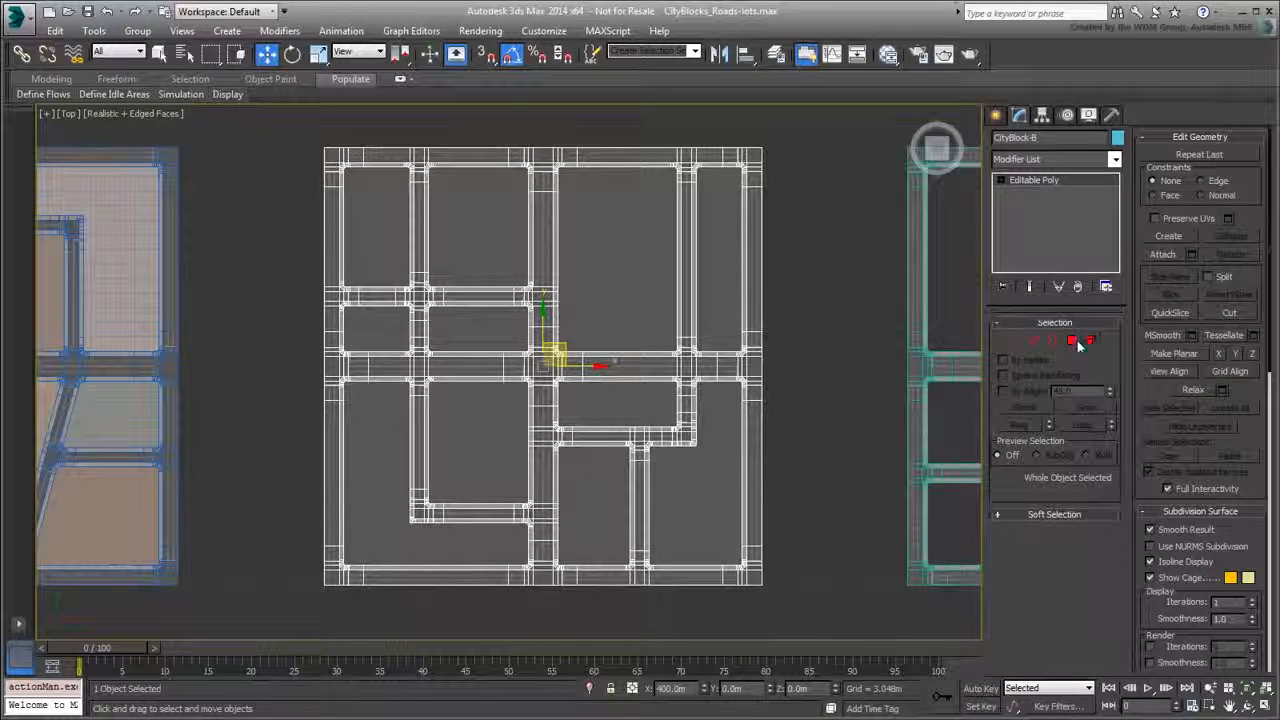
{"action": "left_click", "coordinate": [401, 254]}
{"action": "left_click", "coordinate": [501, 340], "text": "ctrl"}
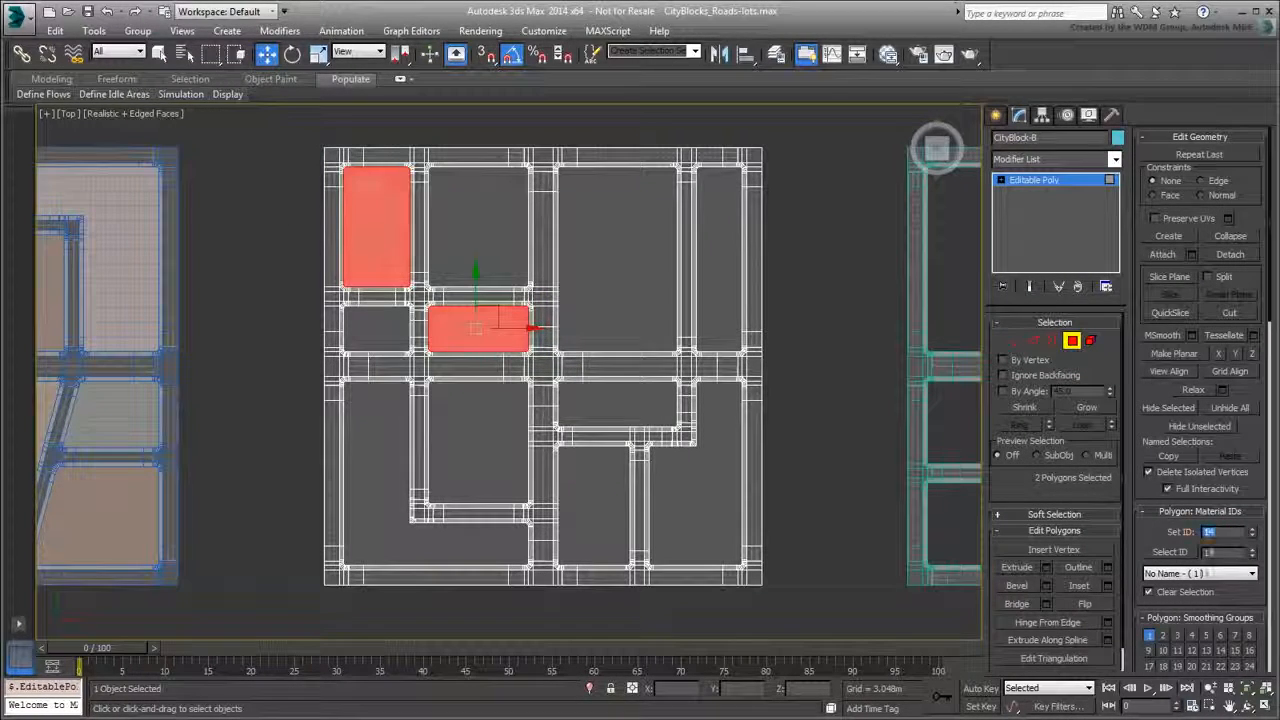
Assign material ID 15 to the large lot of the upper-left quadrant and the L-shaped lot in the lower-right corner
{"action": "left_click", "coordinate": [510, 248]}
{"action": "left_click", "coordinate": [702, 523], "text": "ctrl"}
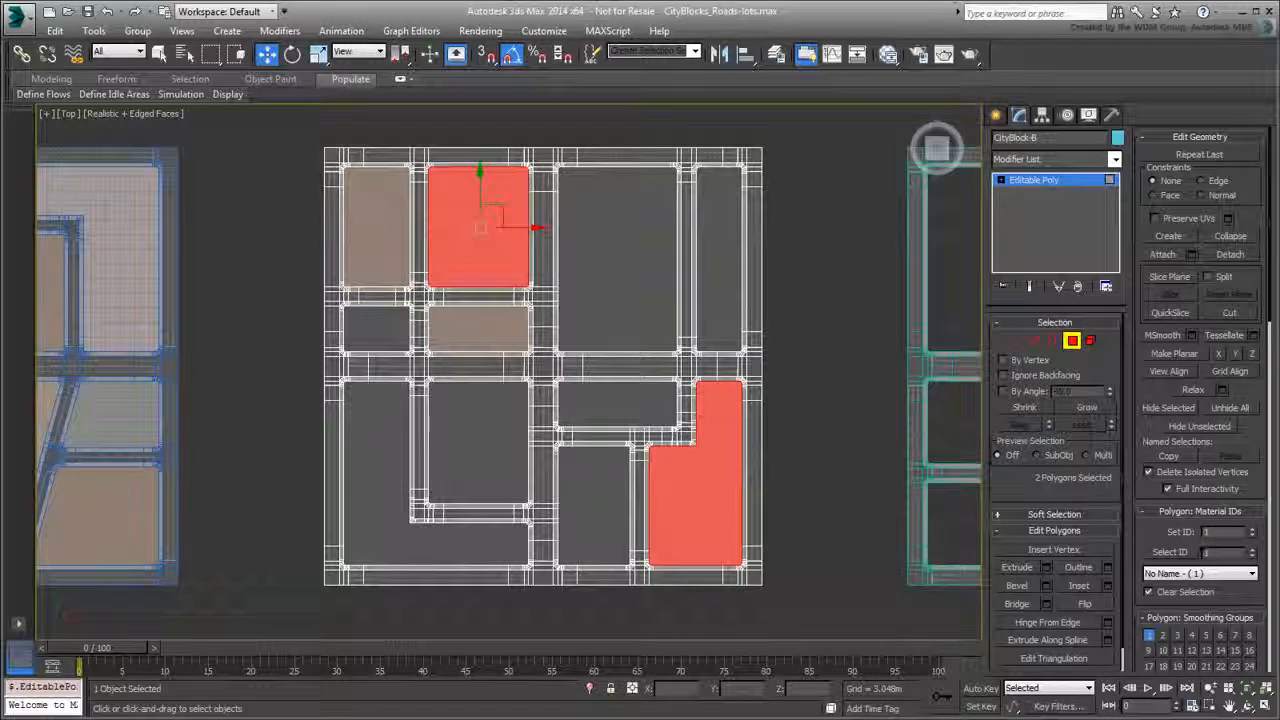
{"action": "double_click", "coordinate": [1211, 532]}
{"action": "type", "text": "15"}
{"action": "key", "text": "Return"}
Assign the next paver material ID after 15 to the narrow upper-right lot and the rectangular lot of the lower-left quadrant
{"action": "left_click", "coordinate": [724, 256]}
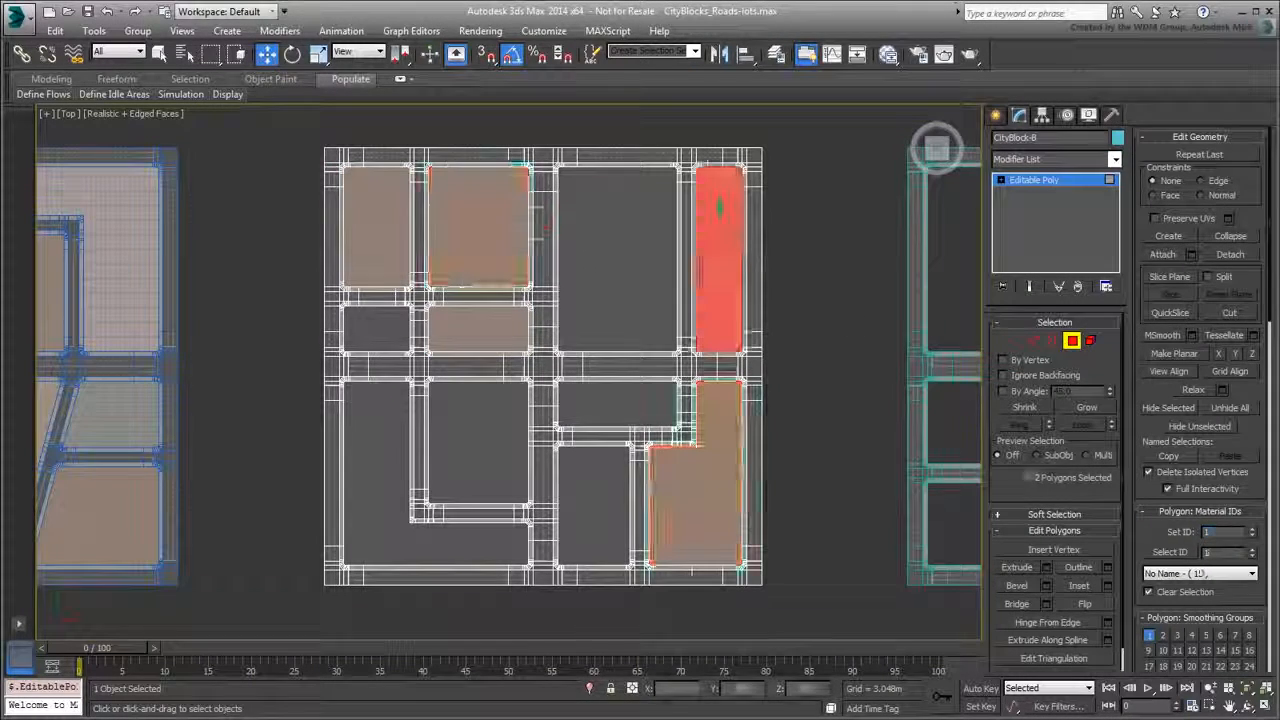
{"action": "left_click", "coordinate": [472, 438], "text": "ctrl"}
{"action": "left_click", "coordinate": [1220, 533]}
{"action": "double_click", "coordinate": [1231, 533]}
{"action": "type", "text": "4"}
{"action": "key", "text": "Return"}
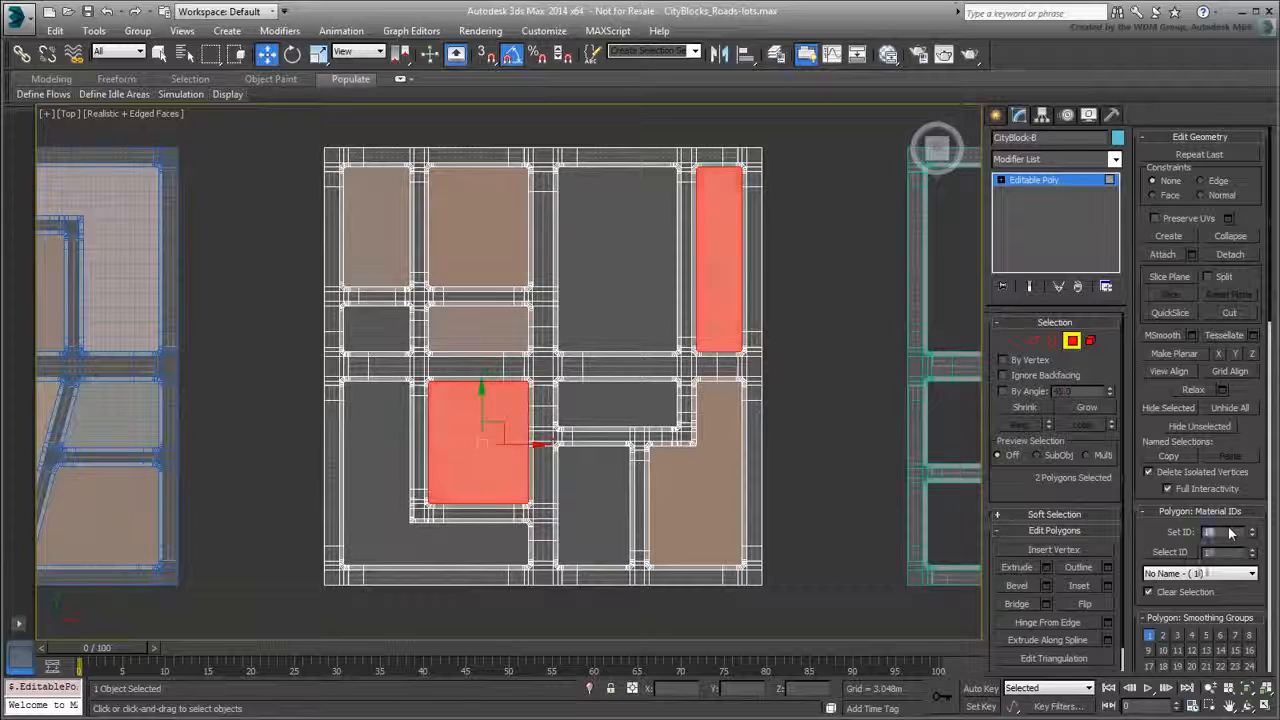
Assign the following paver material ID to the large upper-right quadrant lot and the rectangular lot beside the lower-right L-shaped lot
{"action": "left_click", "coordinate": [631, 300]}
{"action": "left_click", "coordinate": [612, 480], "text": "ctrl"}
{"action": "double_click", "coordinate": [1224, 533]}
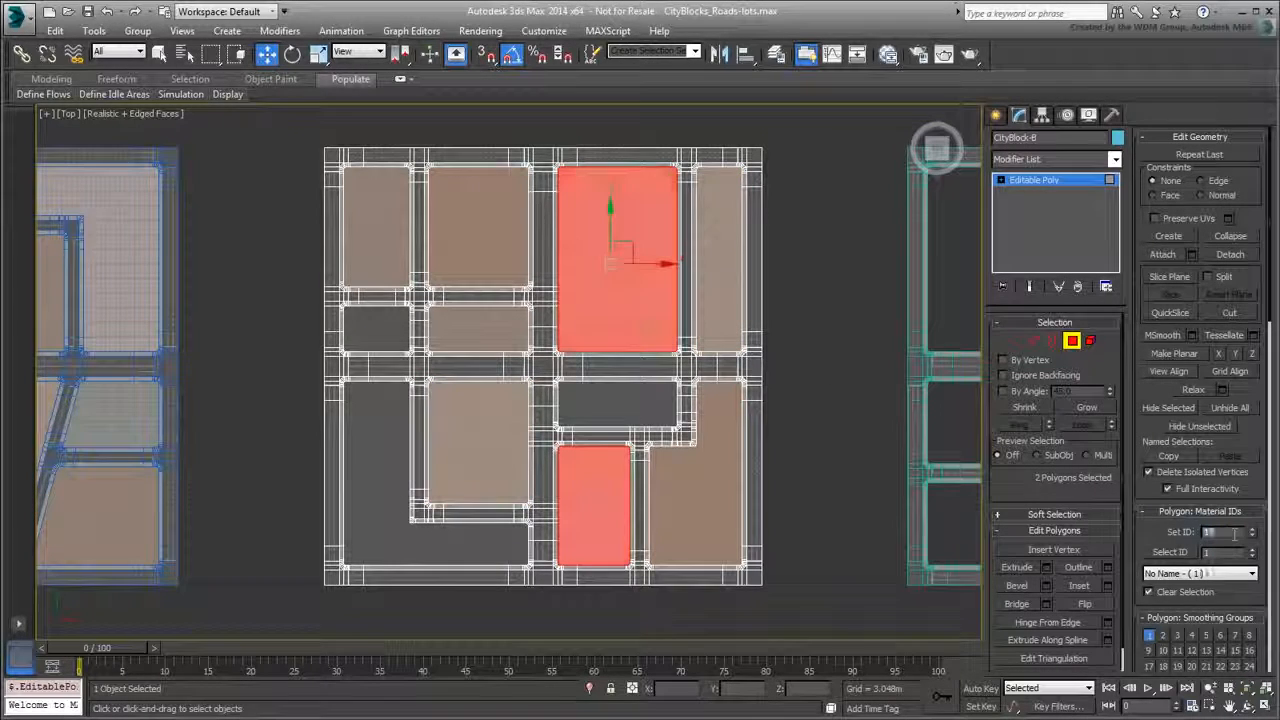
{"action": "type", "text": "5"}
{"action": "key", "text": "Return"}
Assign another paver material ID to the wide lot atop the lower-right quadrant and the smallest lot of the upper-left quadrant
{"action": "left_click", "coordinate": [600, 409]}
{"action": "left_click", "coordinate": [363, 336], "text": "ctrl"}
{"action": "double_click", "coordinate": [1222, 533]}
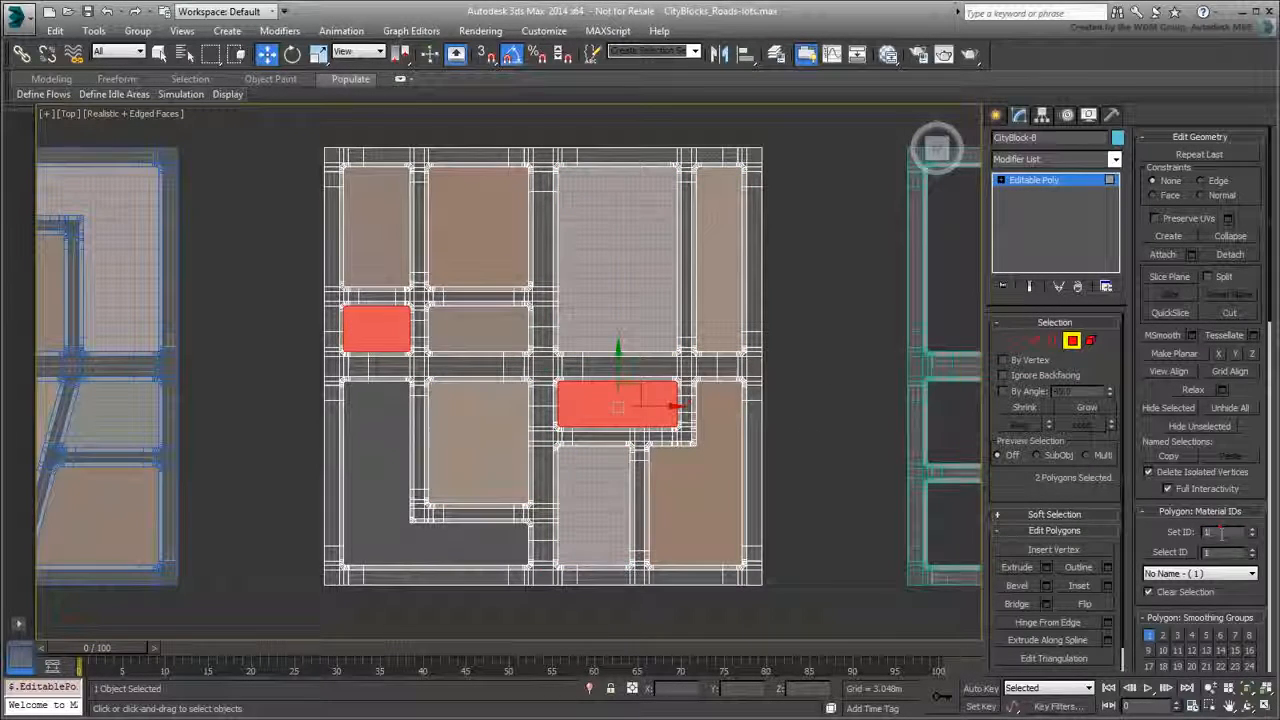
{"action": "type", "text": "6"}
{"action": "key", "text": "Return"}
Assign the last paver material ID to the L-shaped lot in CityBlock-B's lower-left corner and leave polygon editing
{"action": "left_click", "coordinate": [374, 527]}
{"action": "double_click", "coordinate": [1222, 533]}
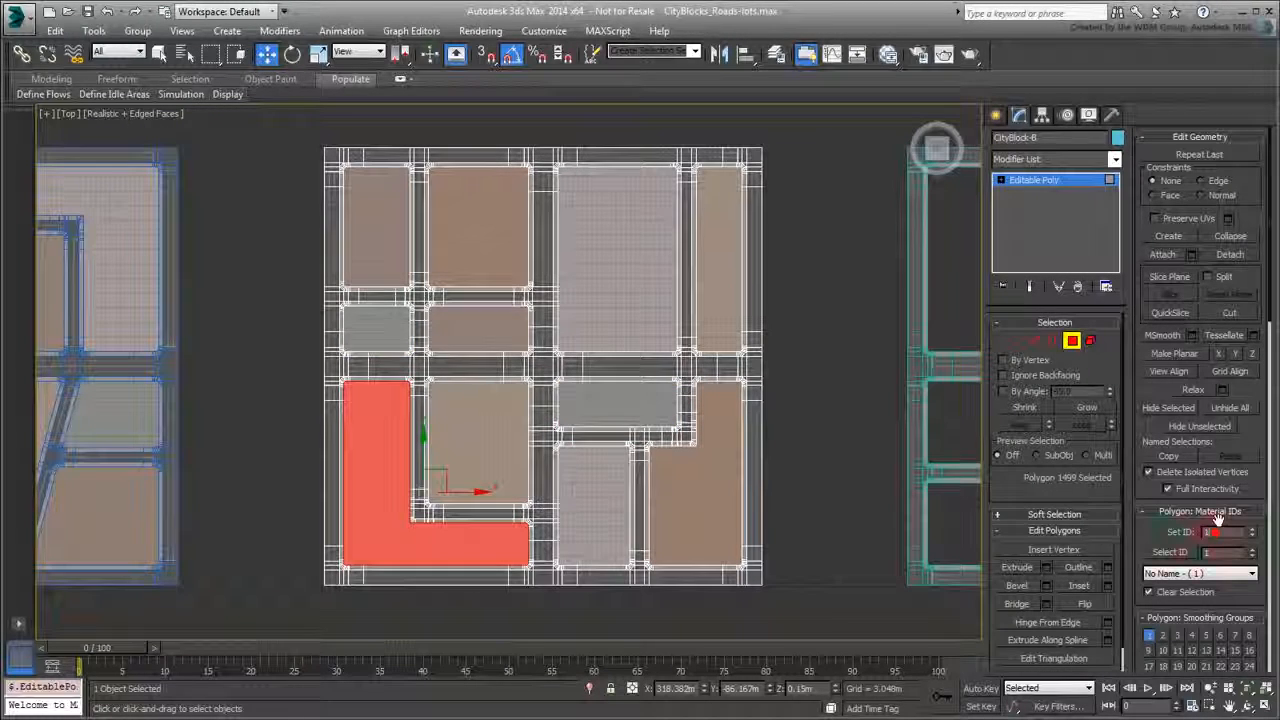
{"action": "type", "text": "7"}
{"action": "key", "text": "Return"}
{"action": "left_click", "coordinate": [824, 393]}
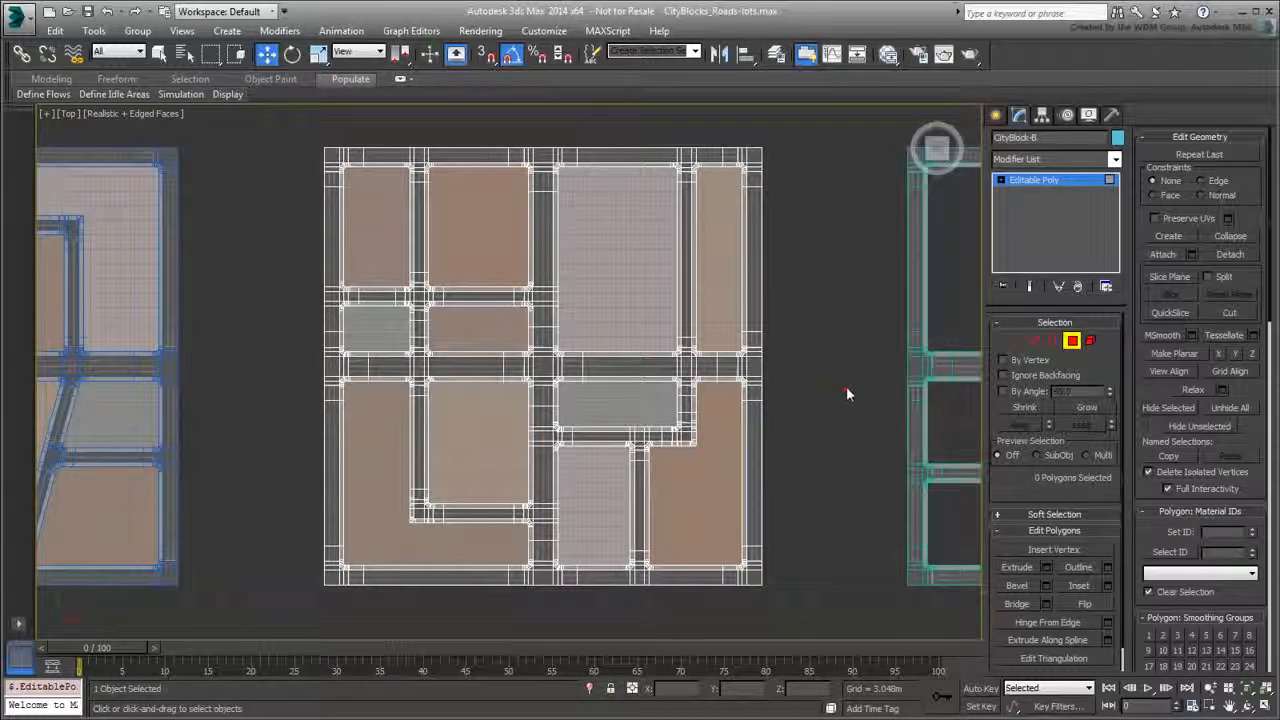
{"action": "left_click", "coordinate": [1070, 343]}
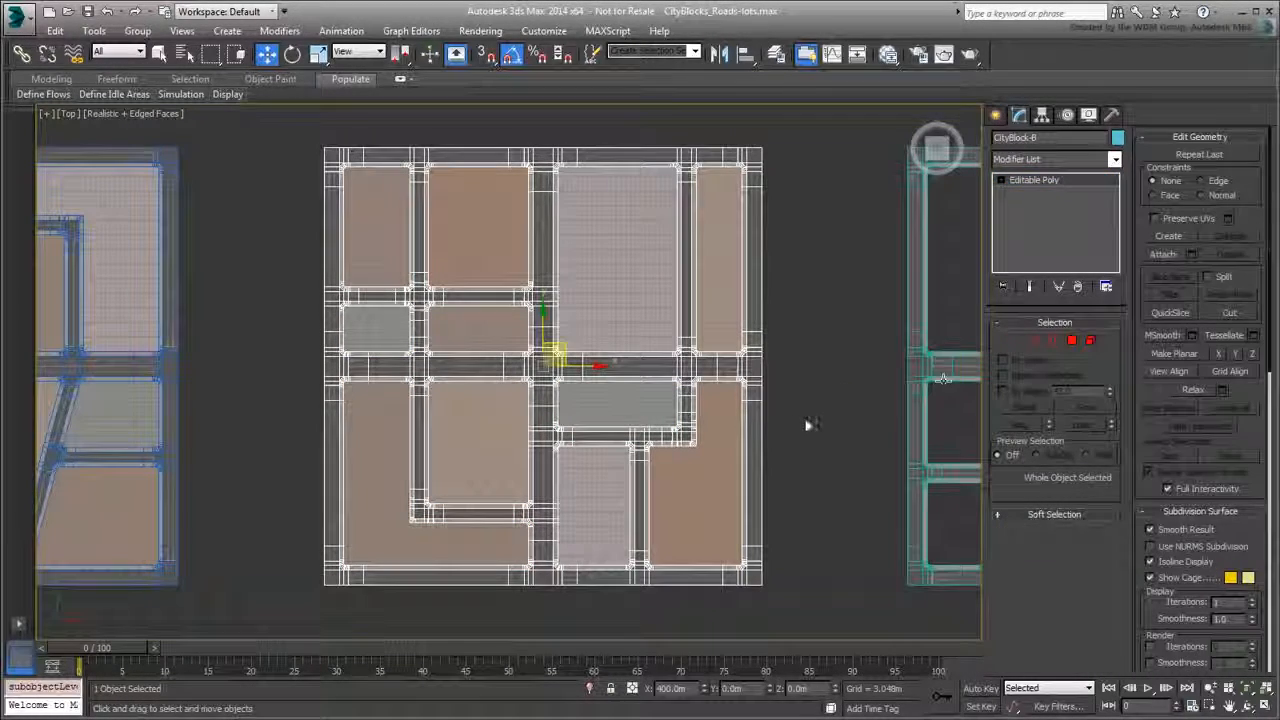
Deselect CityBlock-B and turn off the edged-faces display to view all three city blocks
{"action": "left_click", "coordinate": [806, 416]}
{"action": "scroll", "coordinate": [803, 422], "scroll_direction": "down", "scroll_amount": 5}
{"action": "middle_click_drag", "start_coordinate": [803, 425], "coordinate": [604, 457]}
{"action": "key", "text": "F4"}
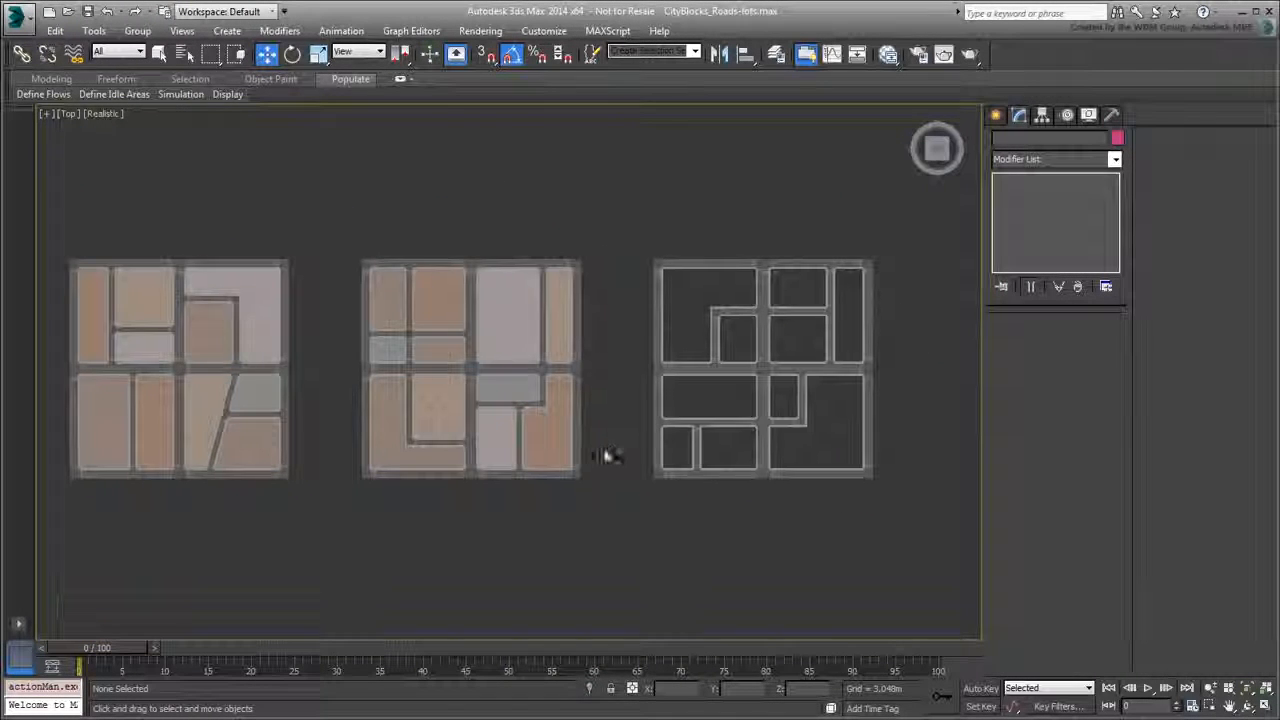